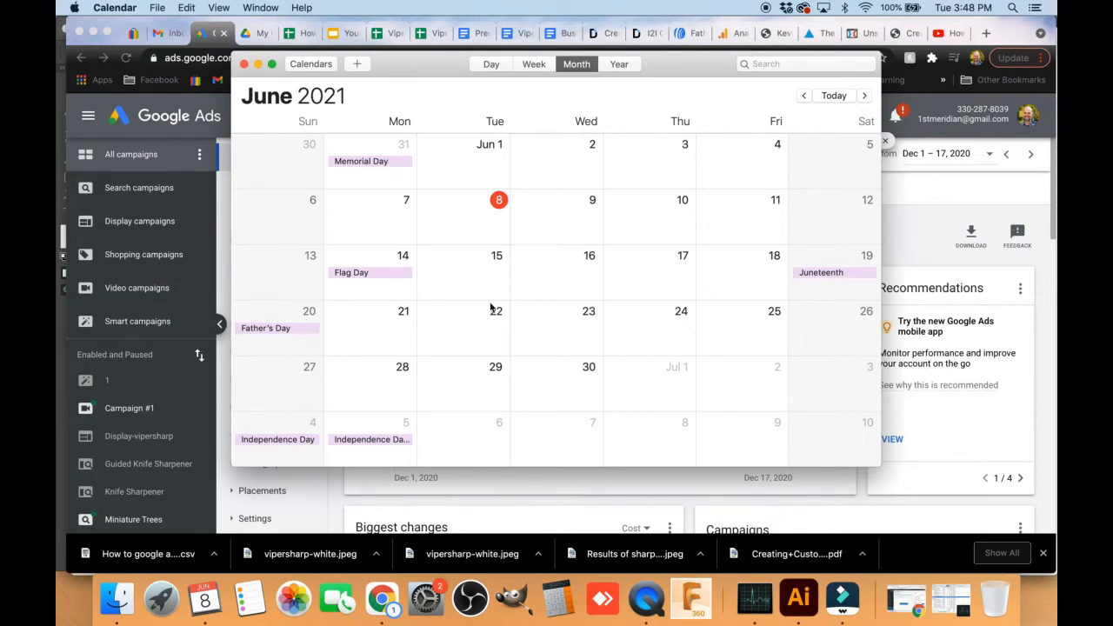
Close the calendar window and switch to the Google Ads overview in Chrome.
{"action": "left_click", "coordinate": [244, 64]}
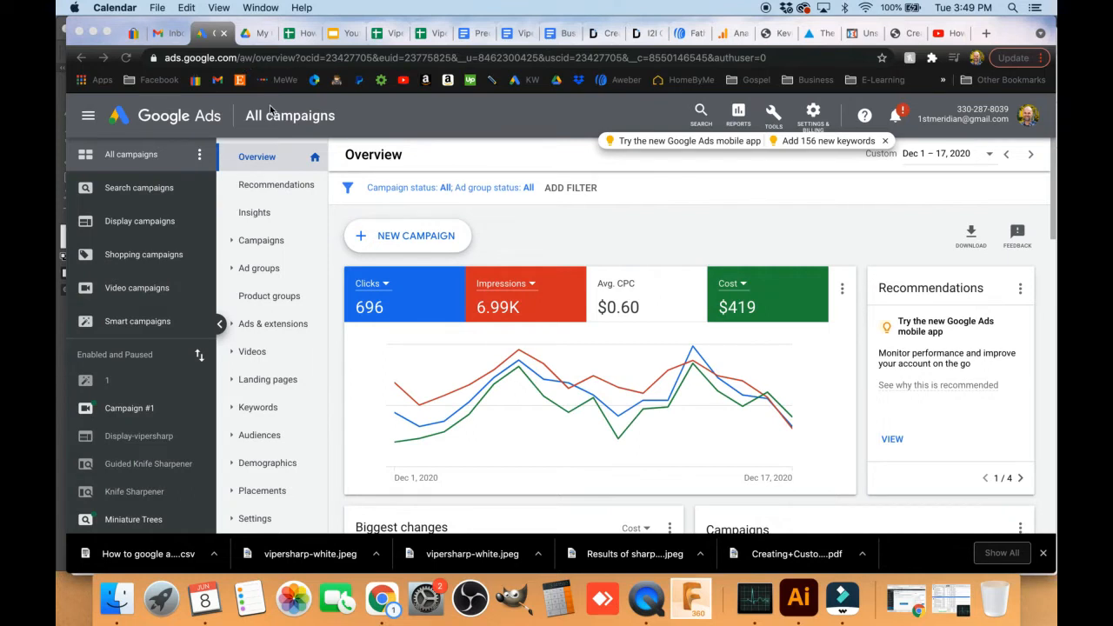
{"action": "left_click", "coordinate": [540, 232]}
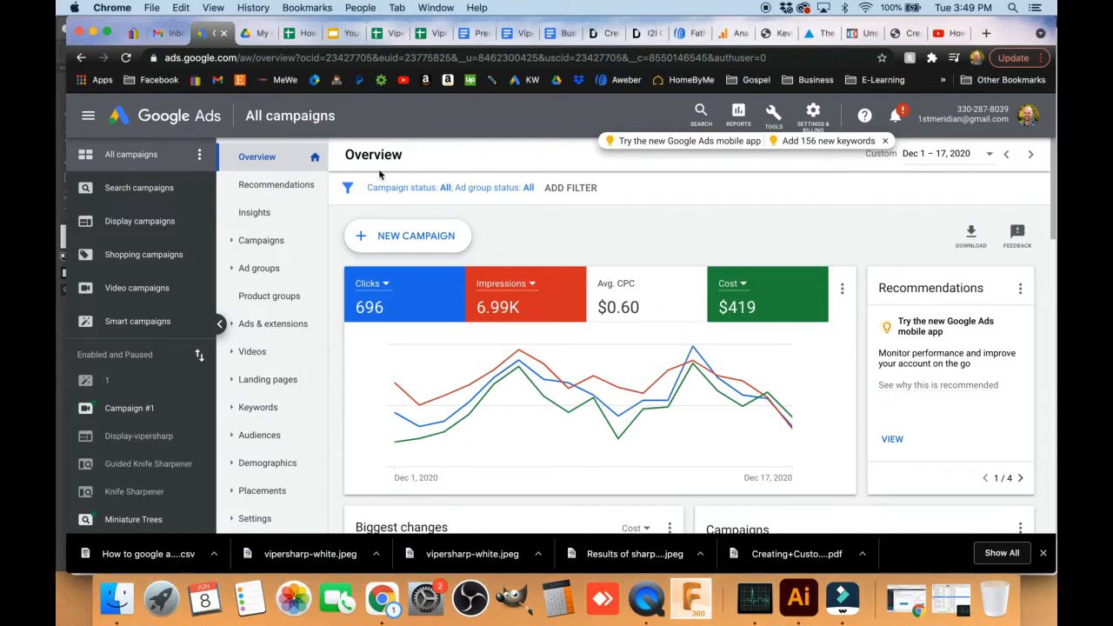
Review the planning tools available in the account, including Performance Planner and Keyword Planner, and restore the browser window's wide layout.
{"action": "left_click", "coordinate": [775, 118]}
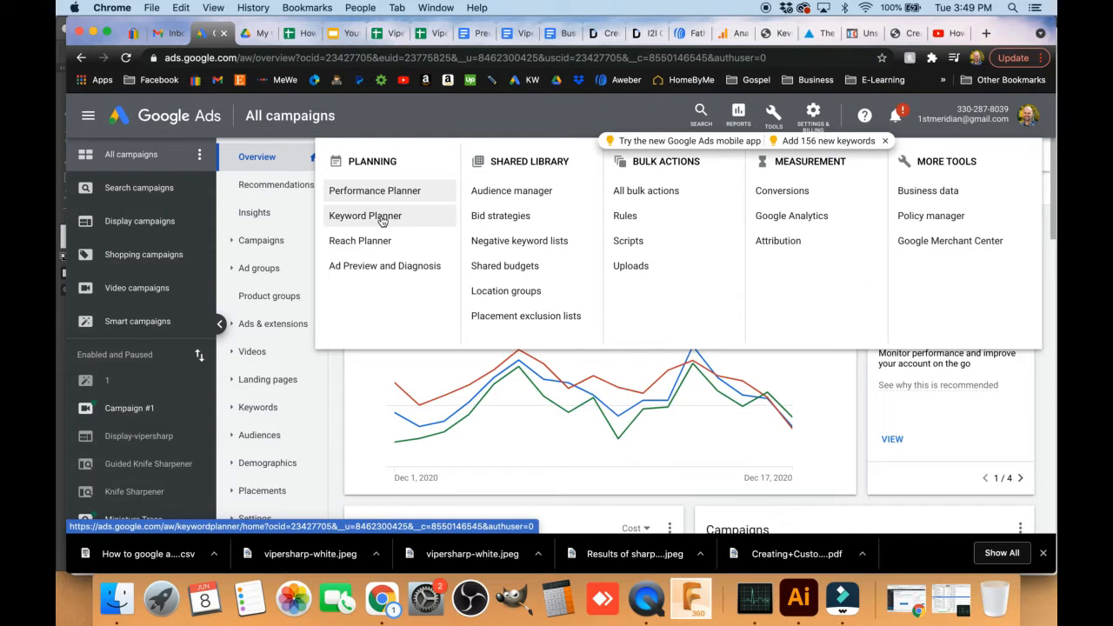
{"action": "left_click_drag", "start_coordinate": [144, 54], "coordinate": [226, 54]}
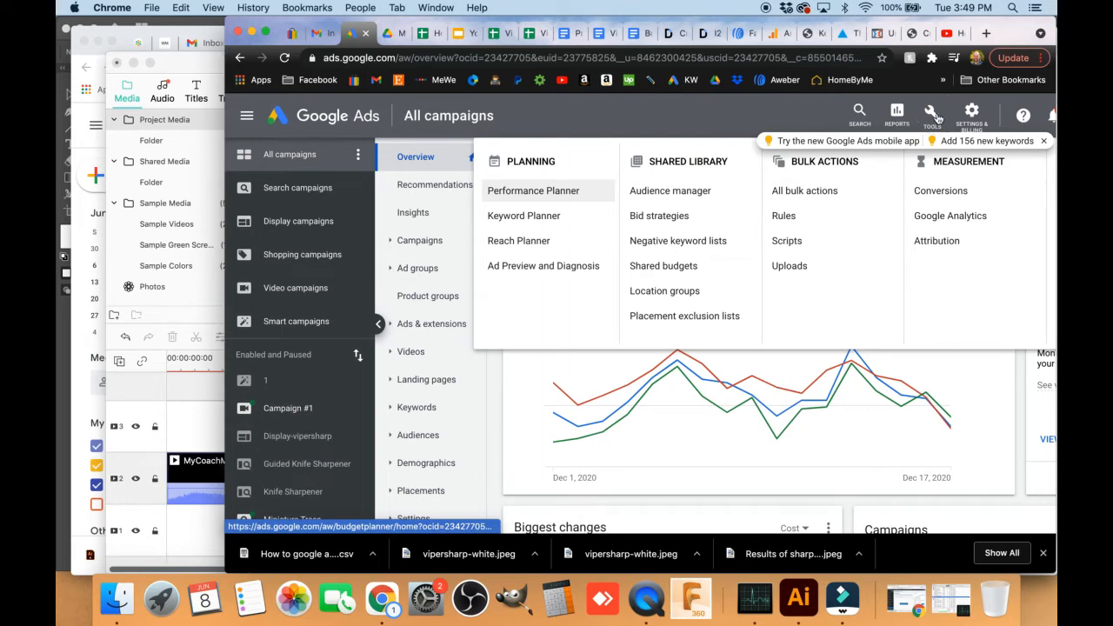
{"action": "left_click", "coordinate": [889, 370]}
{"action": "left_click", "coordinate": [772, 114]}
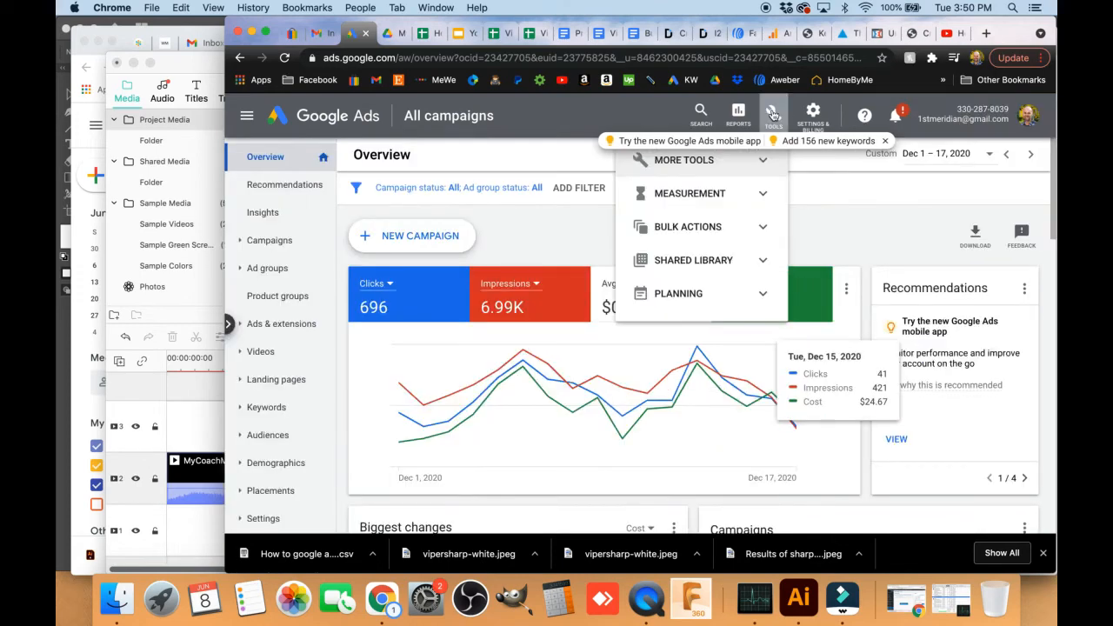
{"action": "left_click", "coordinate": [757, 297]}
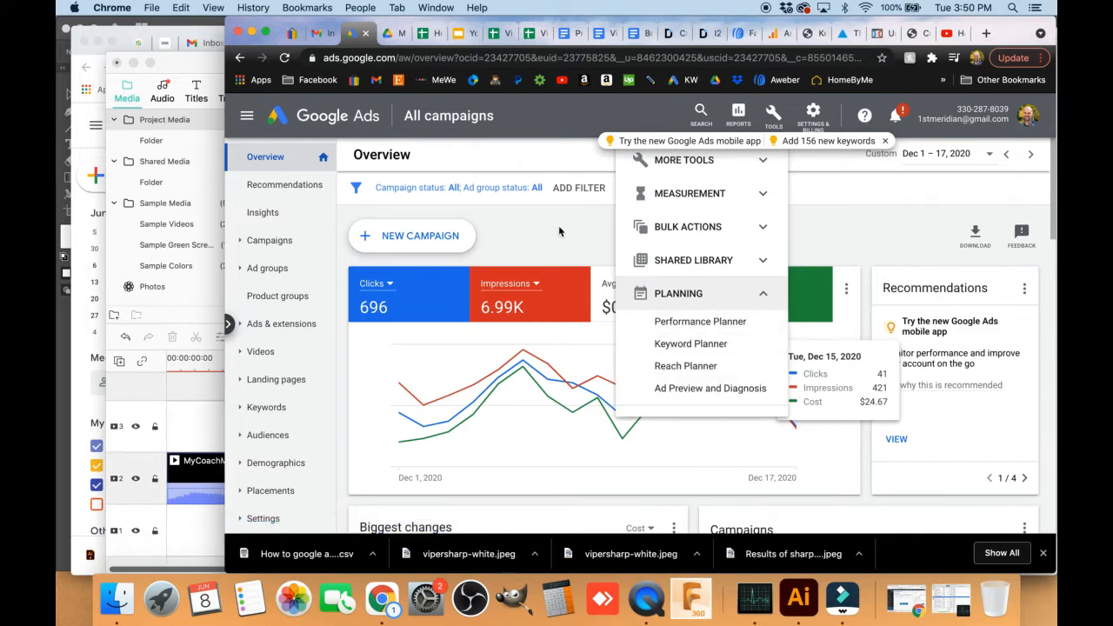
{"action": "left_click", "coordinate": [355, 140]}
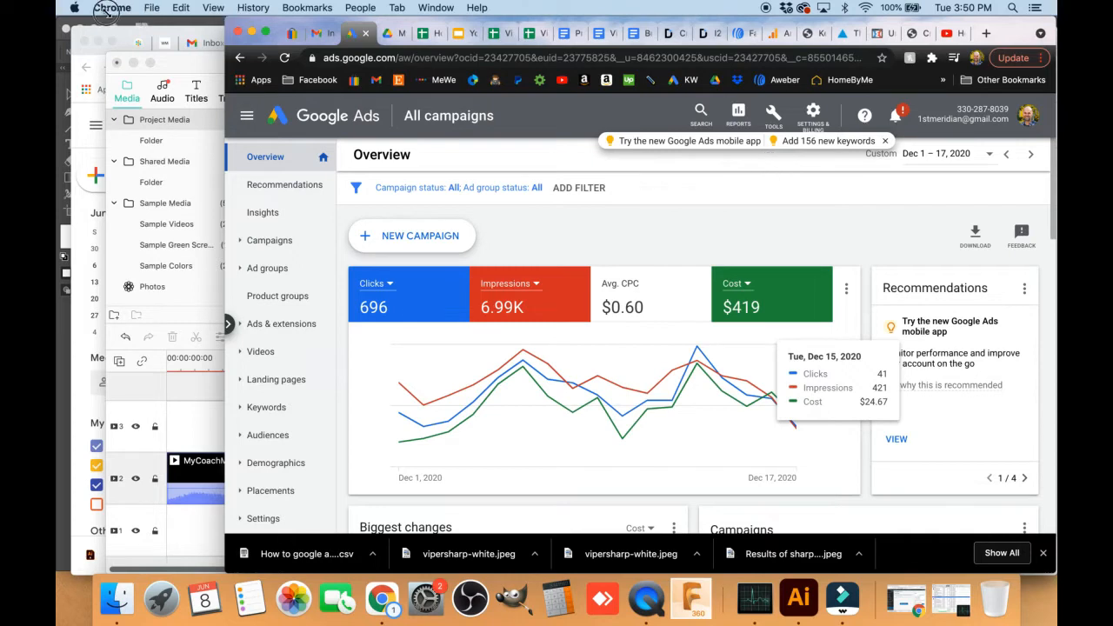
{"action": "left_click_drag", "start_coordinate": [73, 15], "coordinate": [60, 17]}
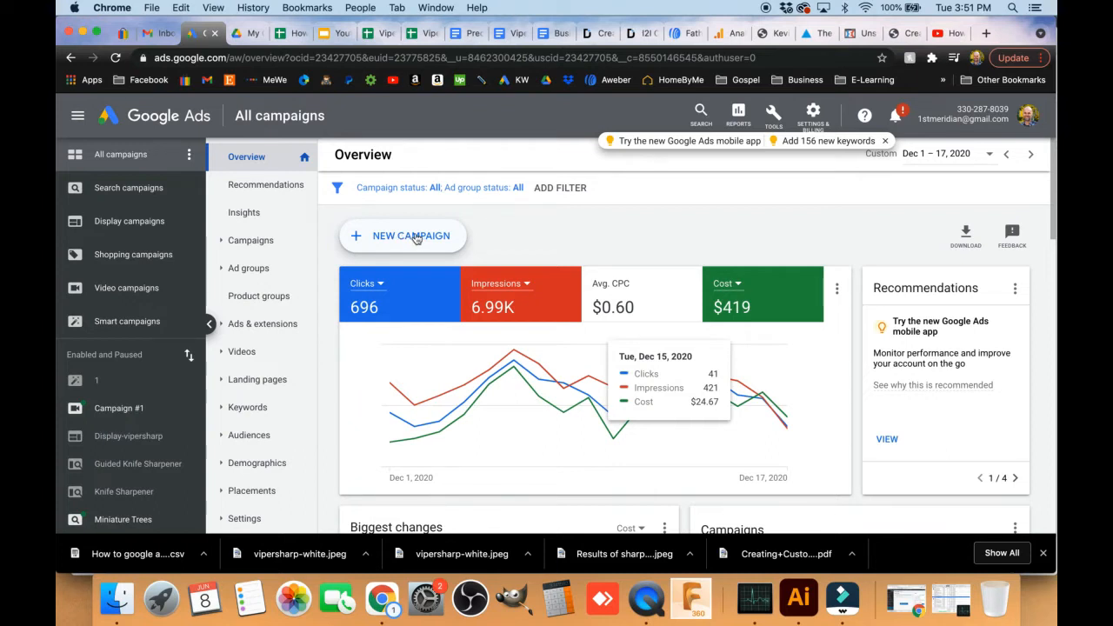
Start a new campaign and read the explanation of how the campaign goal is used.
{"action": "left_click", "coordinate": [412, 244]}
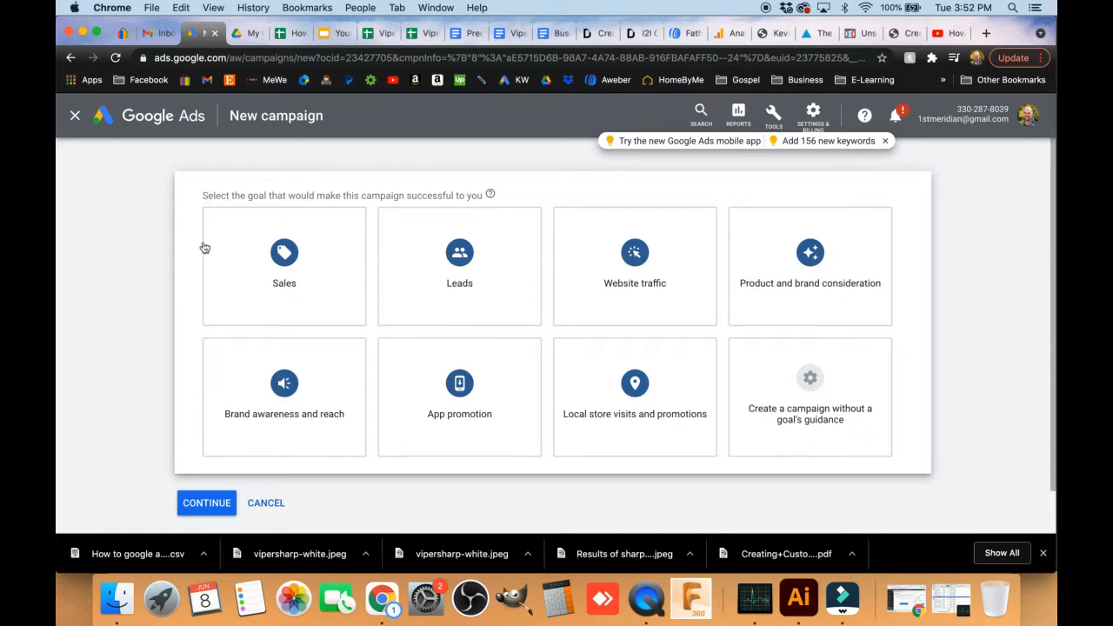
{"action": "left_click", "coordinate": [491, 196]}
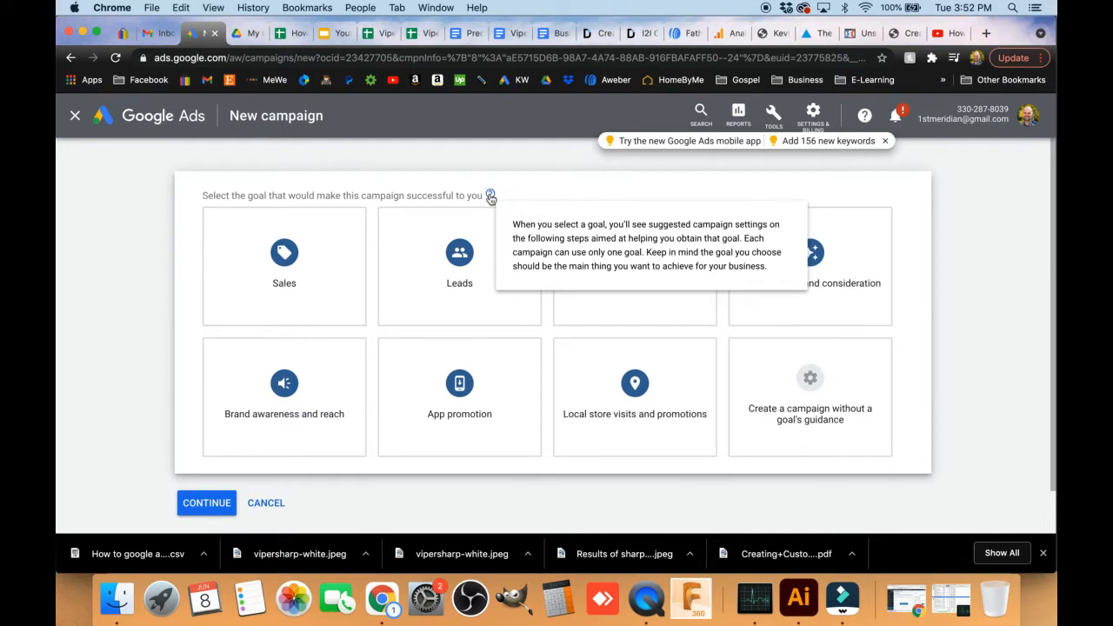
Compare the descriptions and campaign types of the available goals, from Sales, Leads and Website traffic to Local store visits and promotions.
{"action": "left_click", "coordinate": [305, 271]}
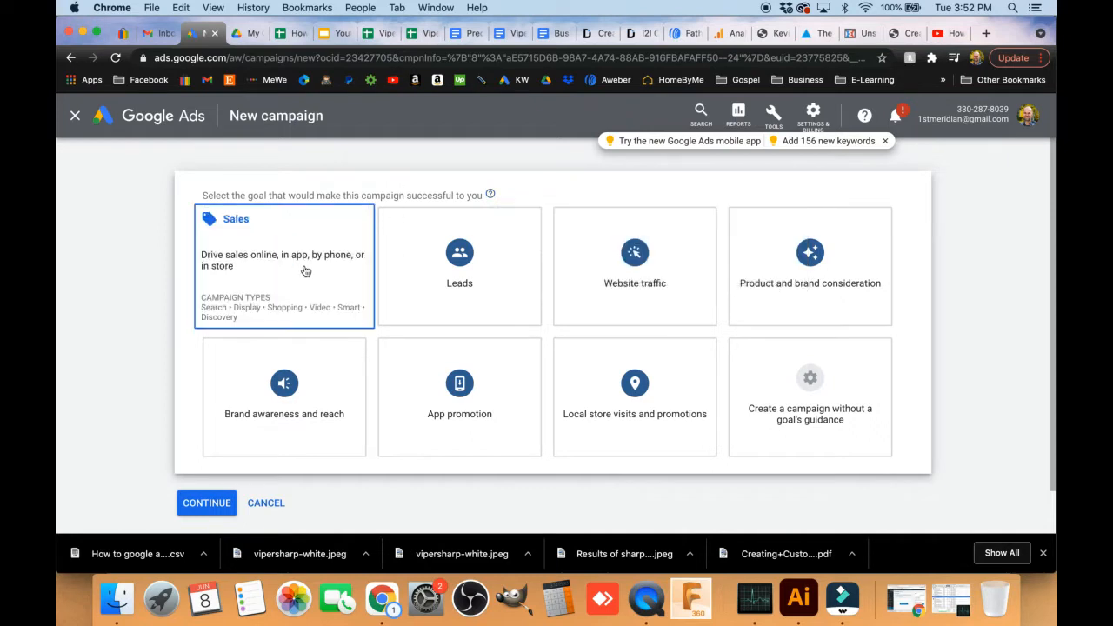
{"action": "left_click", "coordinate": [466, 268]}
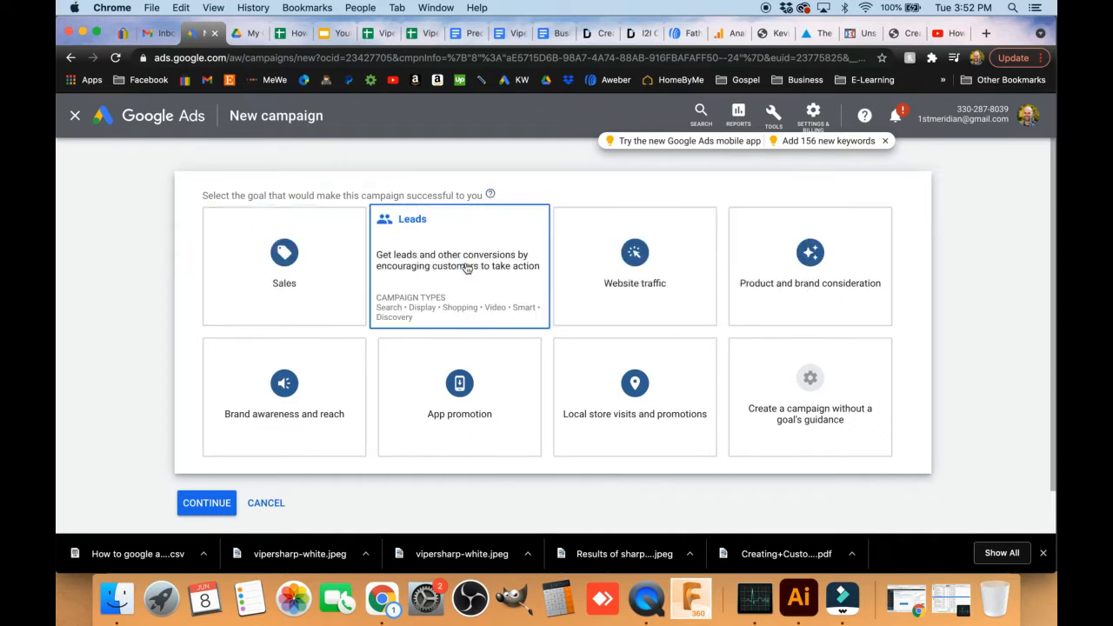
{"action": "left_click", "coordinate": [635, 268]}
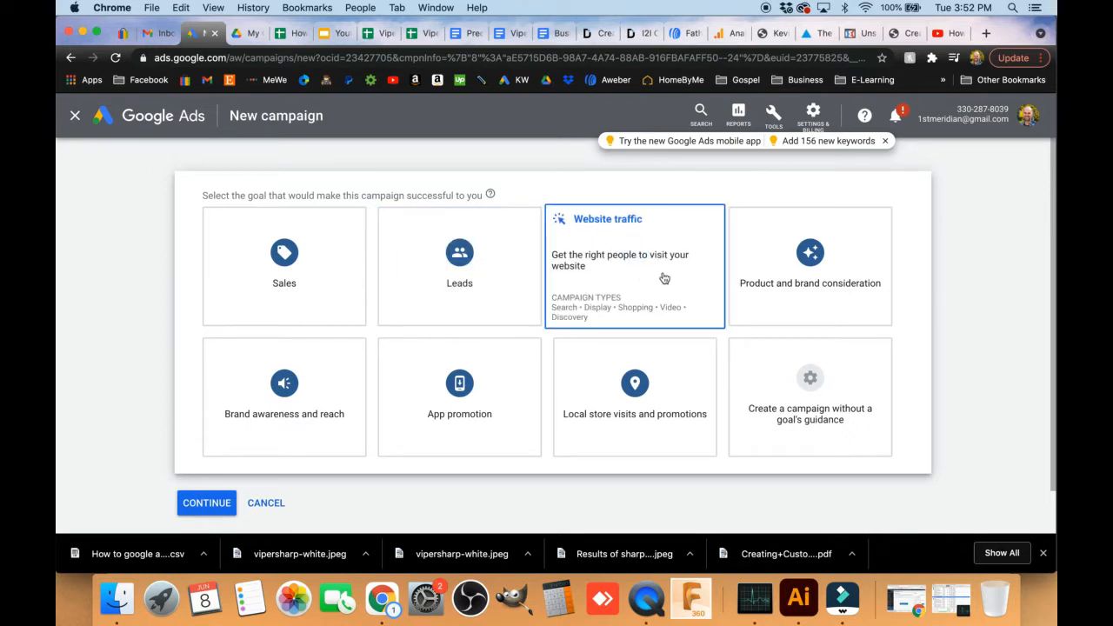
{"action": "left_click", "coordinate": [761, 287]}
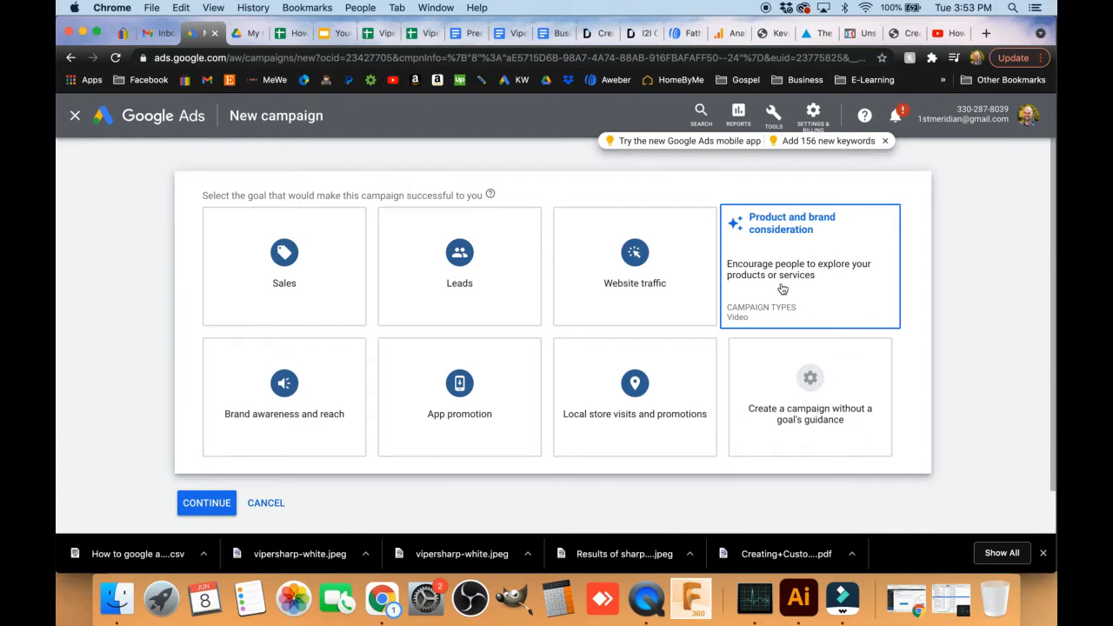
{"action": "left_click", "coordinate": [325, 406]}
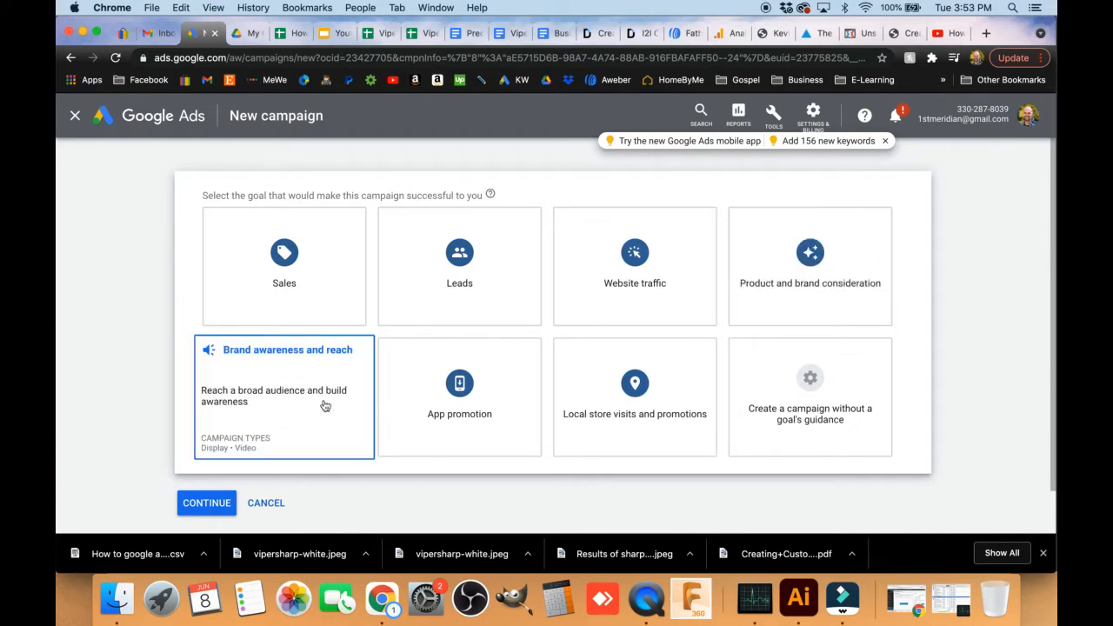
{"action": "left_click", "coordinate": [462, 401]}
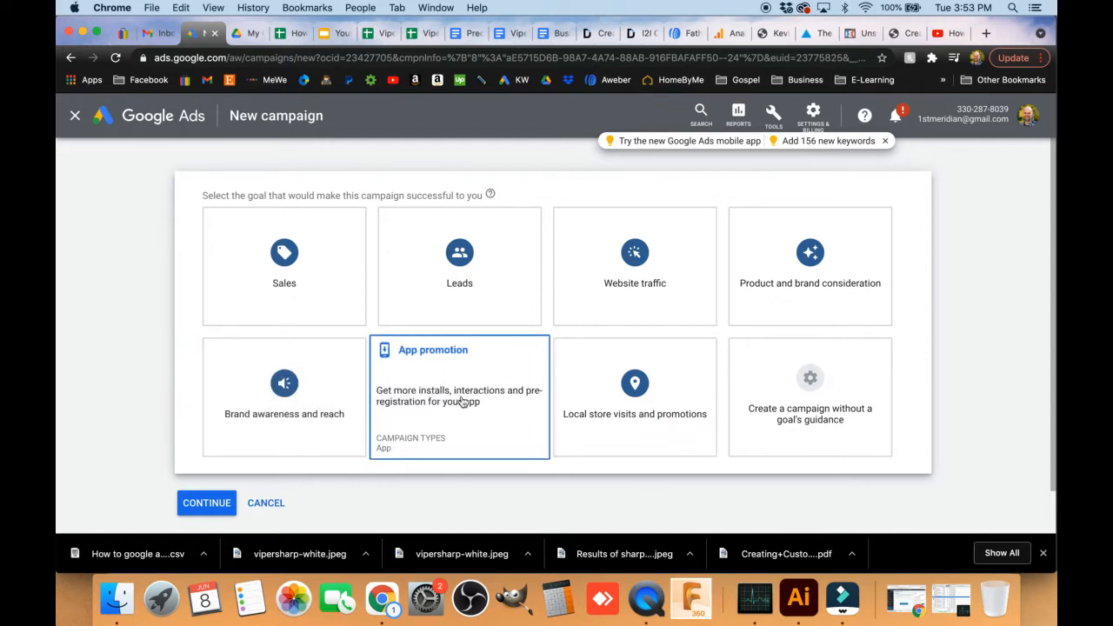
{"action": "left_click", "coordinate": [602, 414]}
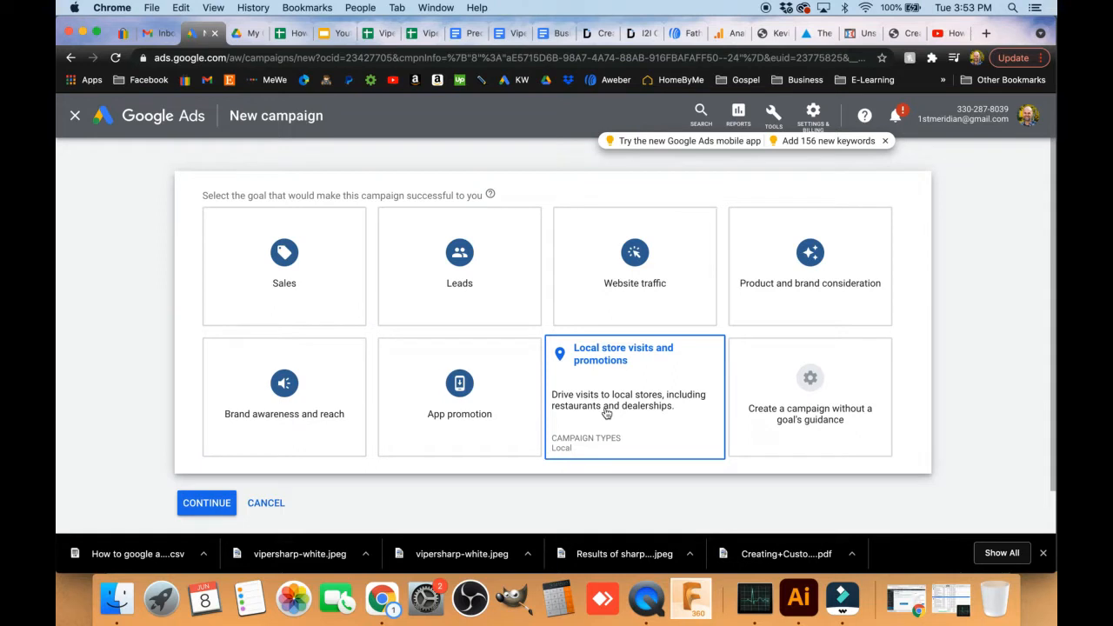
{"action": "left_click", "coordinate": [424, 256]}
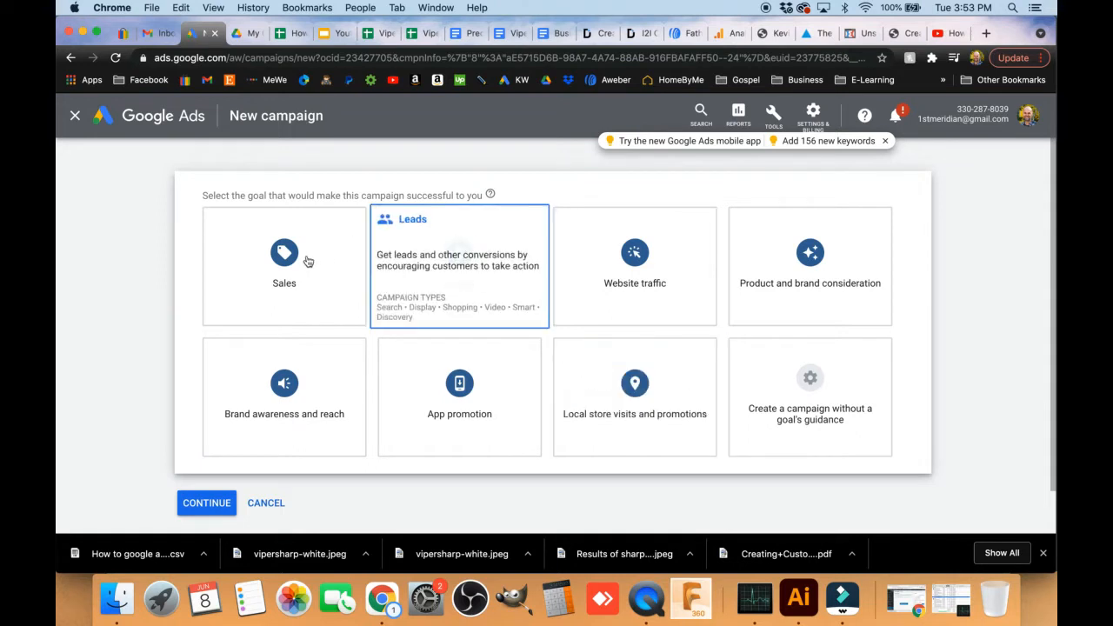
Choose Sales as the campaign goal and Search as the campaign type.
{"action": "left_click", "coordinate": [292, 261]}
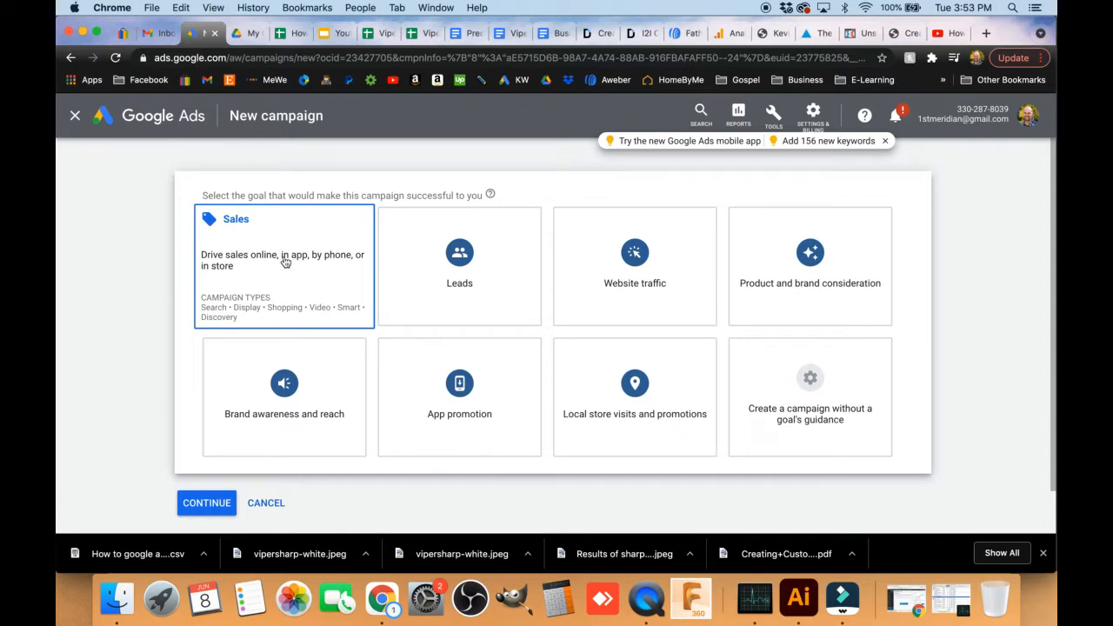
{"action": "left_click", "coordinate": [285, 263]}
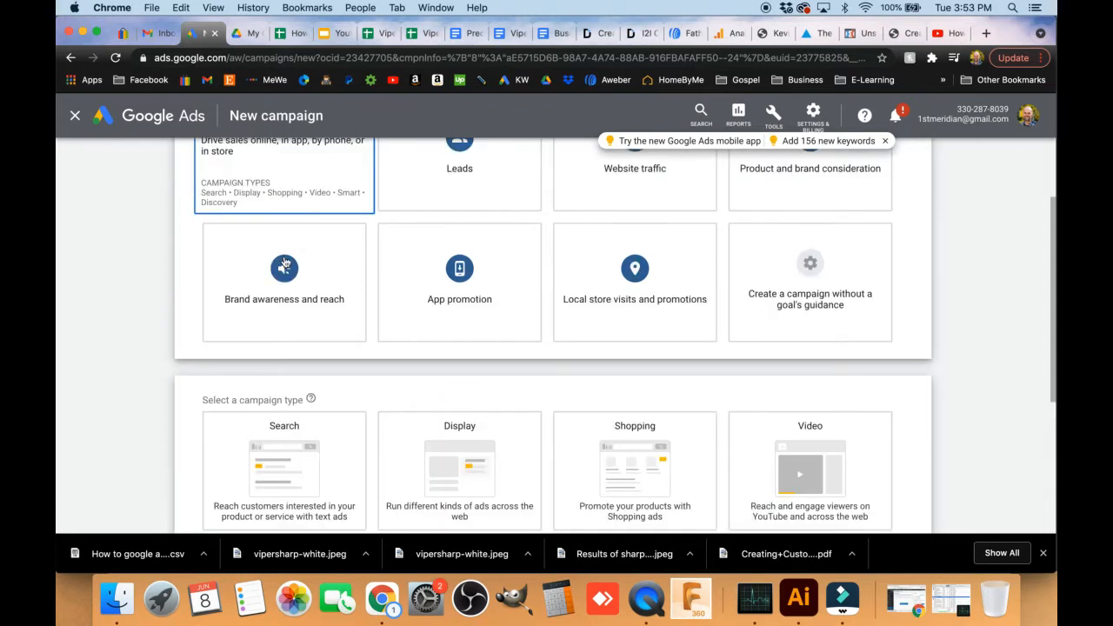
{"action": "left_click", "coordinate": [294, 259]}
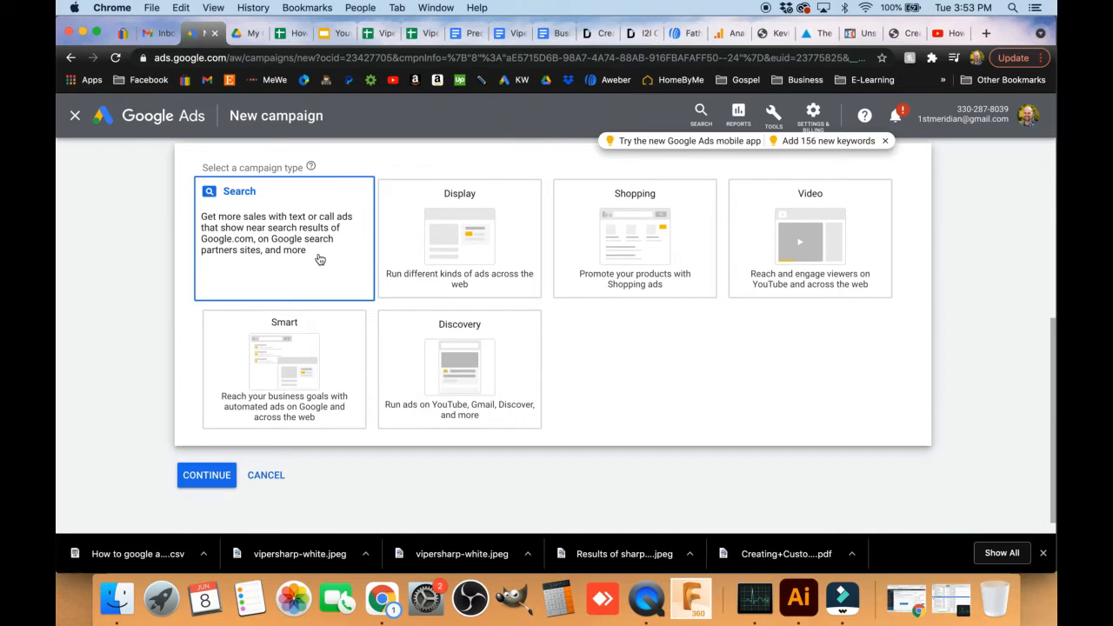
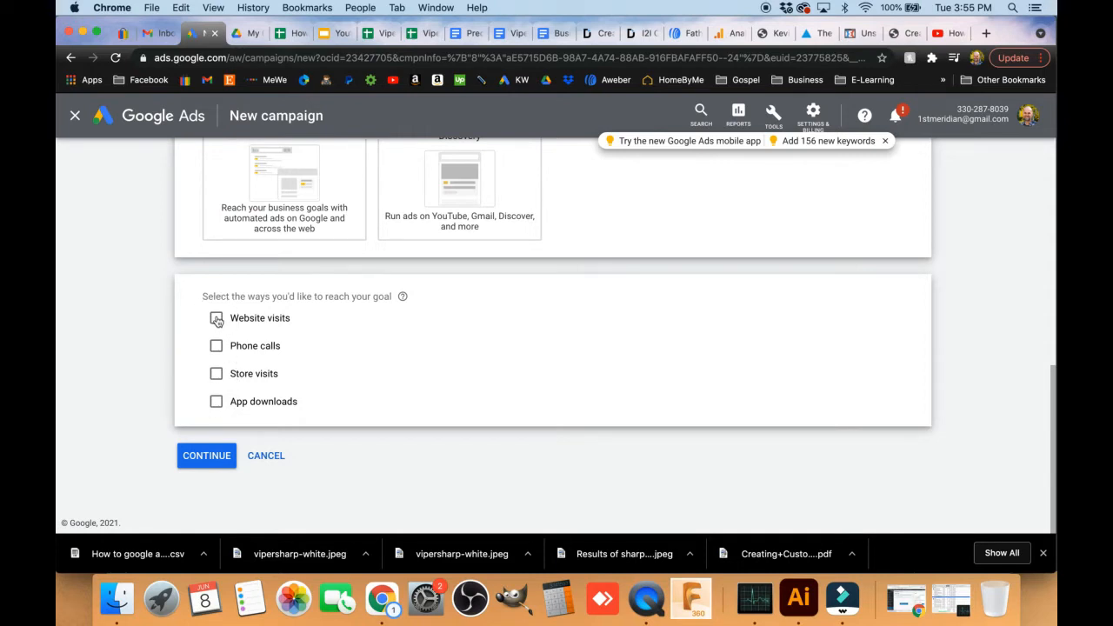
{"action": "left_click", "coordinate": [216, 319]}
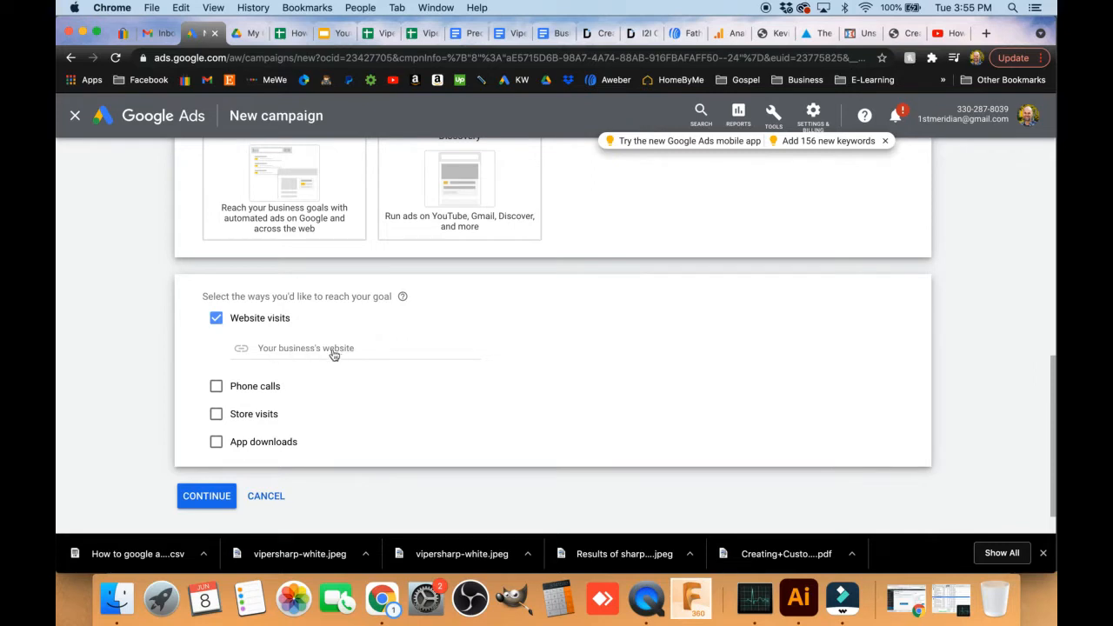
{"action": "left_click", "coordinate": [294, 351]}
{"action": "type", "text": "https://vipersharp.com"}
{"action": "left_click", "coordinate": [205, 496]}
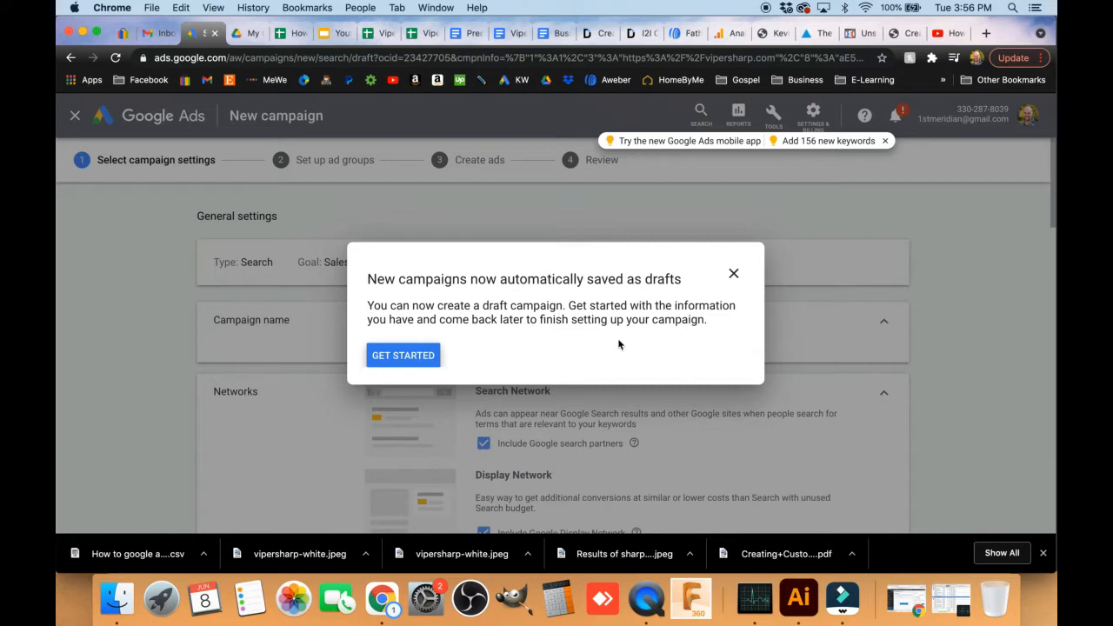
Go through the guided steps on draft campaigns to the end and leave the guide without rating it.
{"action": "left_click", "coordinate": [414, 358]}
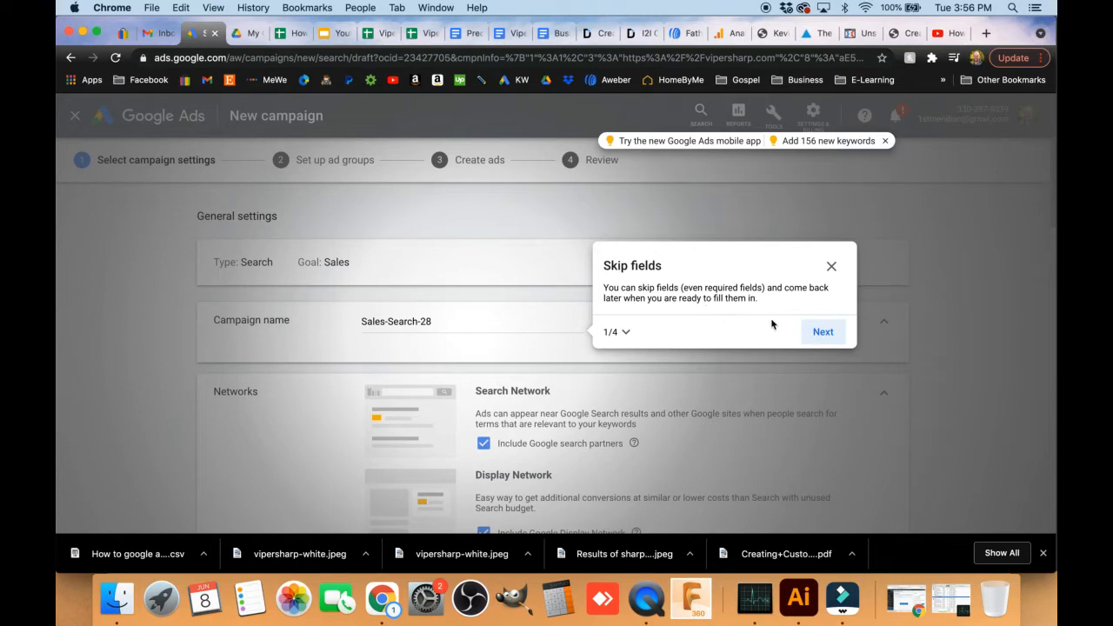
{"action": "left_click", "coordinate": [820, 332]}
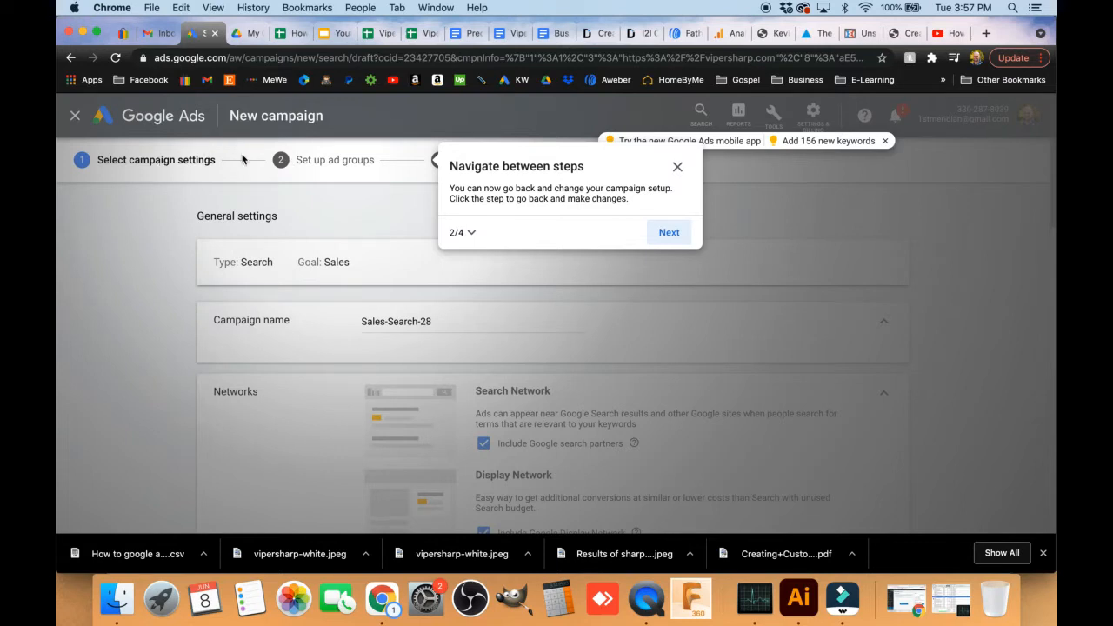
{"action": "left_click", "coordinate": [670, 233]}
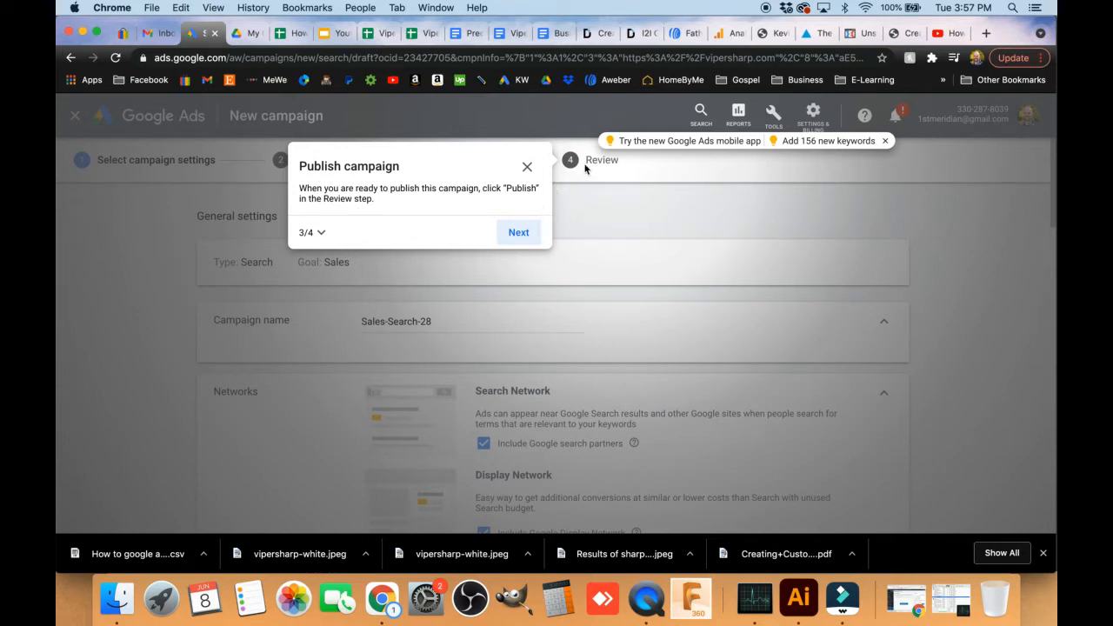
{"action": "left_click", "coordinate": [517, 234]}
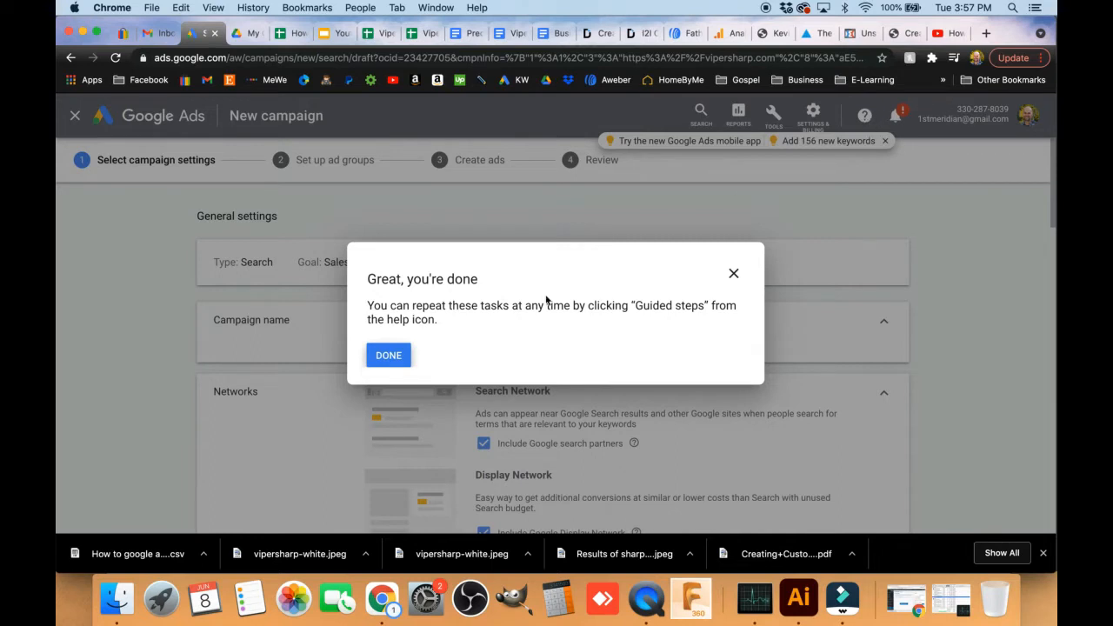
{"action": "left_click", "coordinate": [382, 360]}
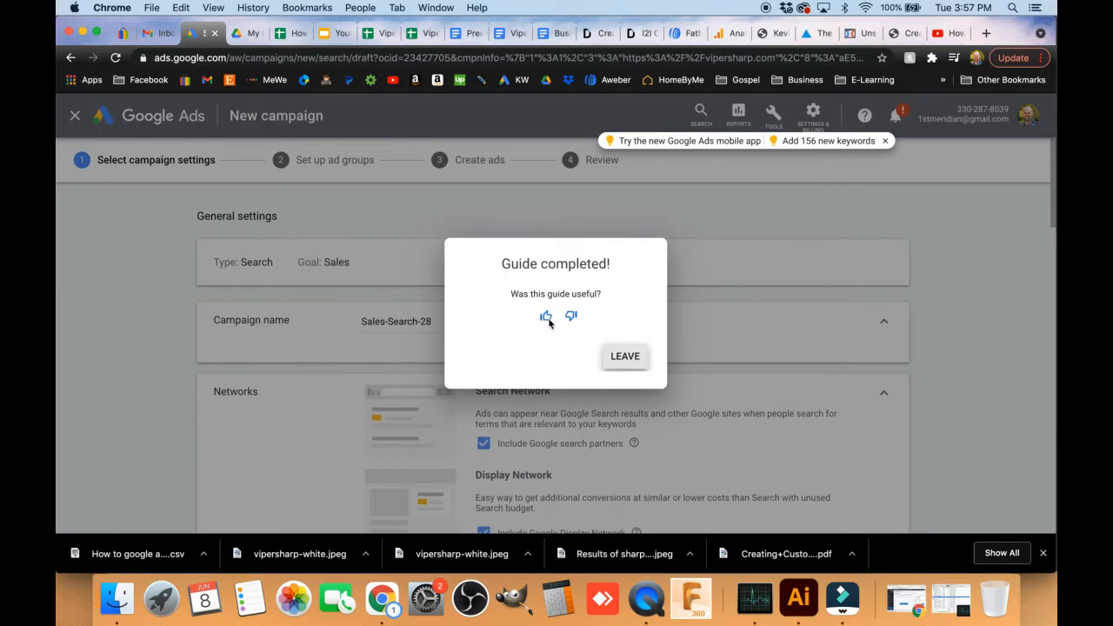
{"action": "left_click", "coordinate": [629, 364]}
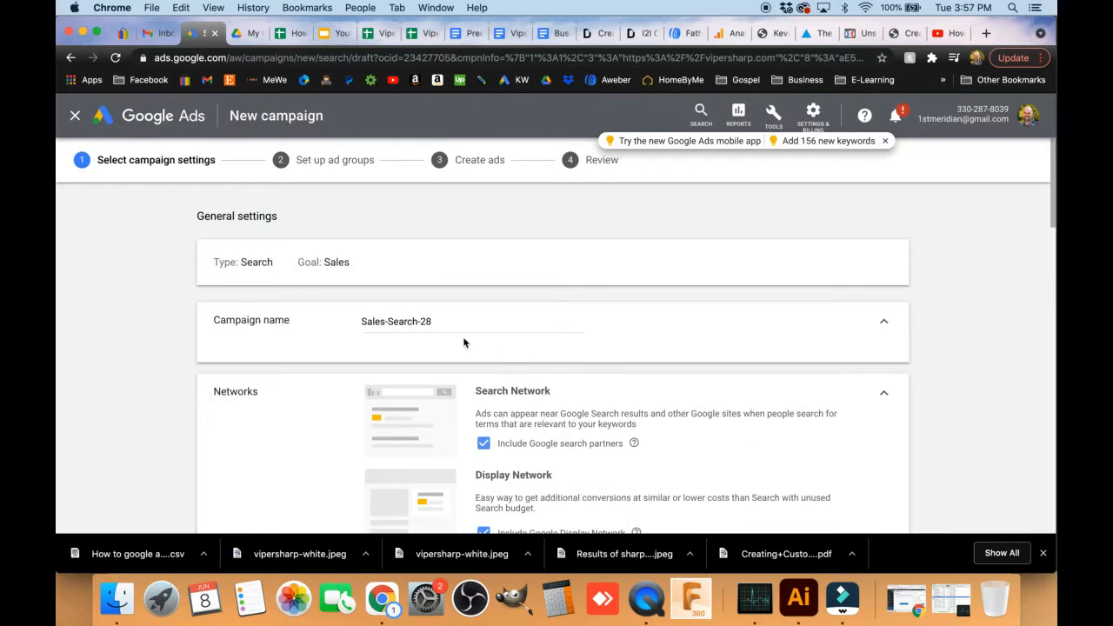
Rename the campaign as Holidays, correcting the spelling of the name.
{"action": "left_click", "coordinate": [444, 320]}
{"action": "triple_click", "coordinate": [356, 315]}
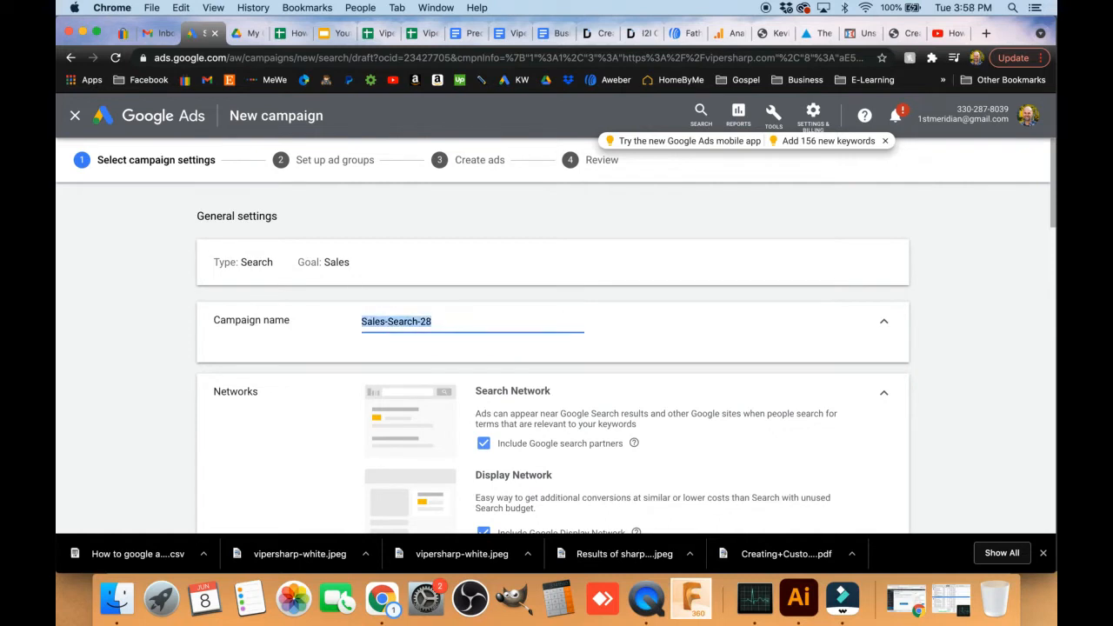
{"action": "type", "text": "Halidays"}
{"action": "right_click", "coordinate": [379, 324]}
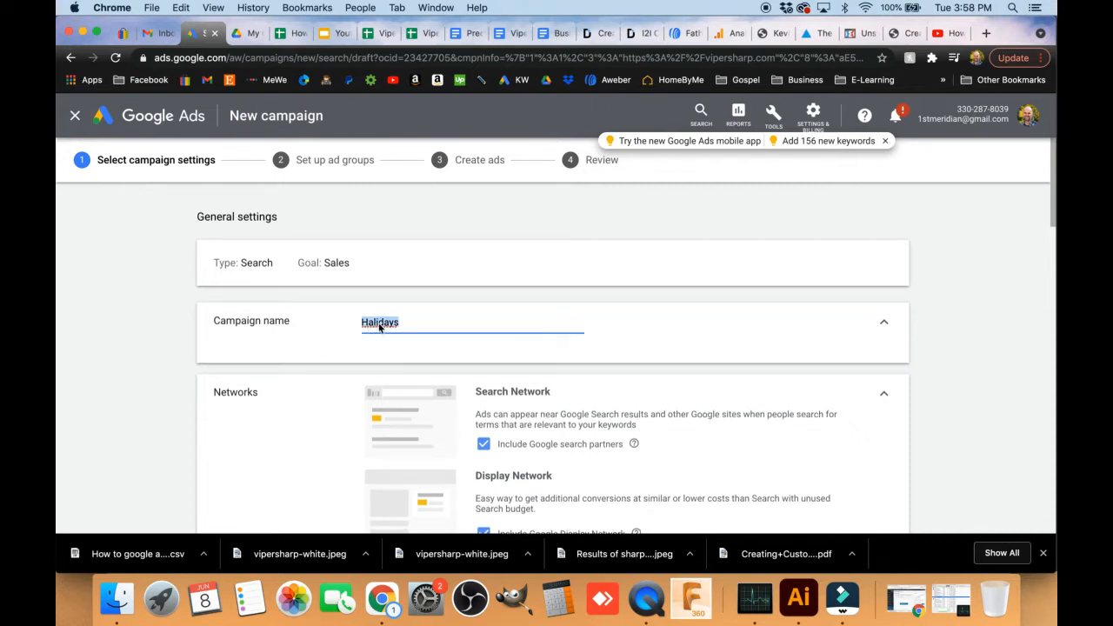
{"action": "left_click", "coordinate": [408, 331]}
Exclude Google search partners from the Search Network and include them again.
{"action": "scroll", "coordinate": [938, 348], "scroll_direction": "down", "scroll_amount": 5}
{"action": "scroll", "coordinate": [945, 348], "scroll_direction": "up", "scroll_amount": 3}
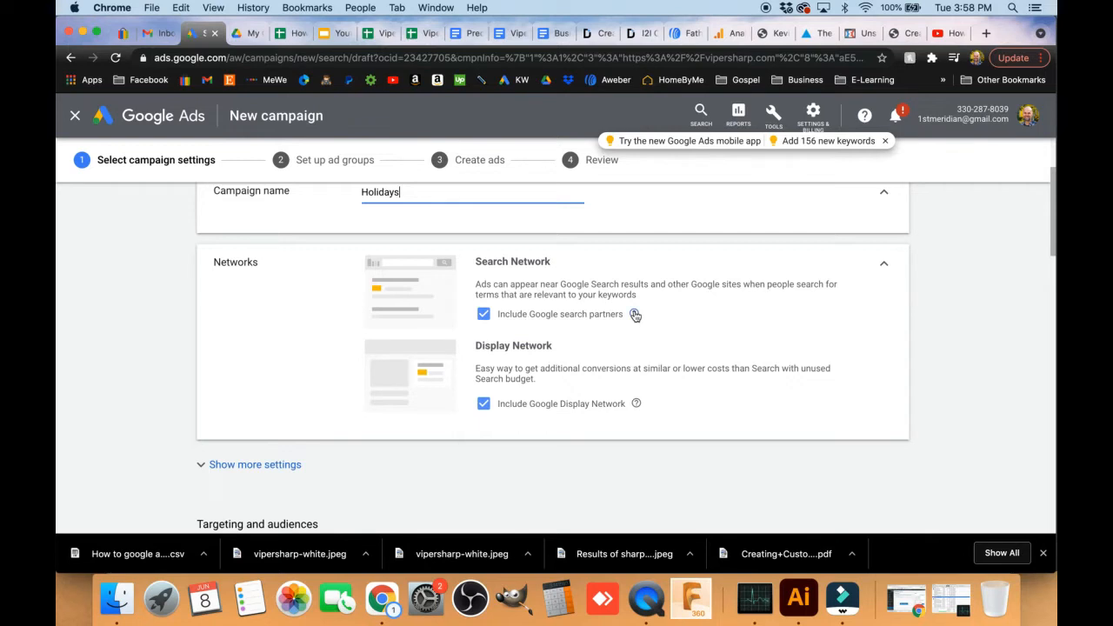
{"action": "mouse_move", "coordinate": [635, 316]}
{"action": "left_click", "coordinate": [496, 320]}
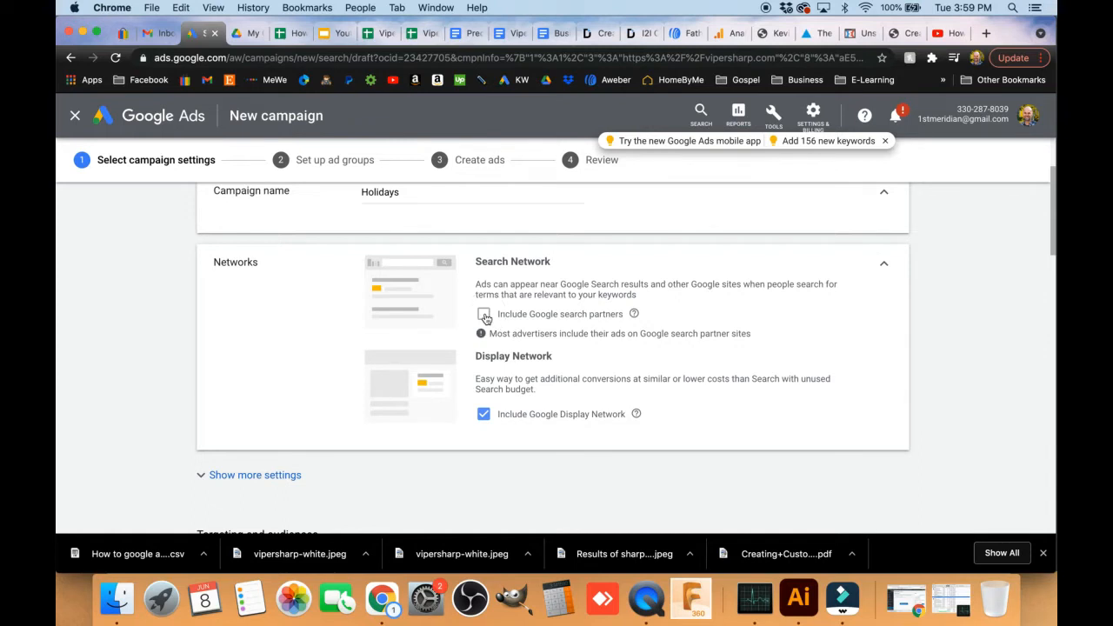
{"action": "left_click", "coordinate": [485, 316]}
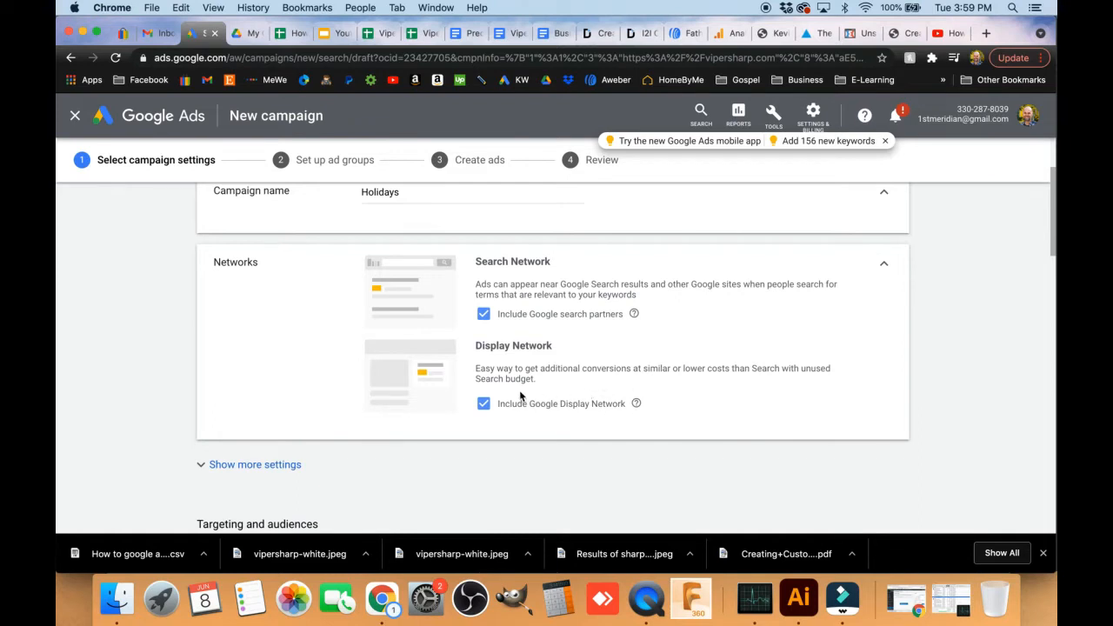
Consult the help note on including the Google Display Network in the campaign.
{"action": "left_click", "coordinate": [637, 405]}
{"action": "scroll", "coordinate": [452, 378], "scroll_direction": "down", "scroll_amount": 3}
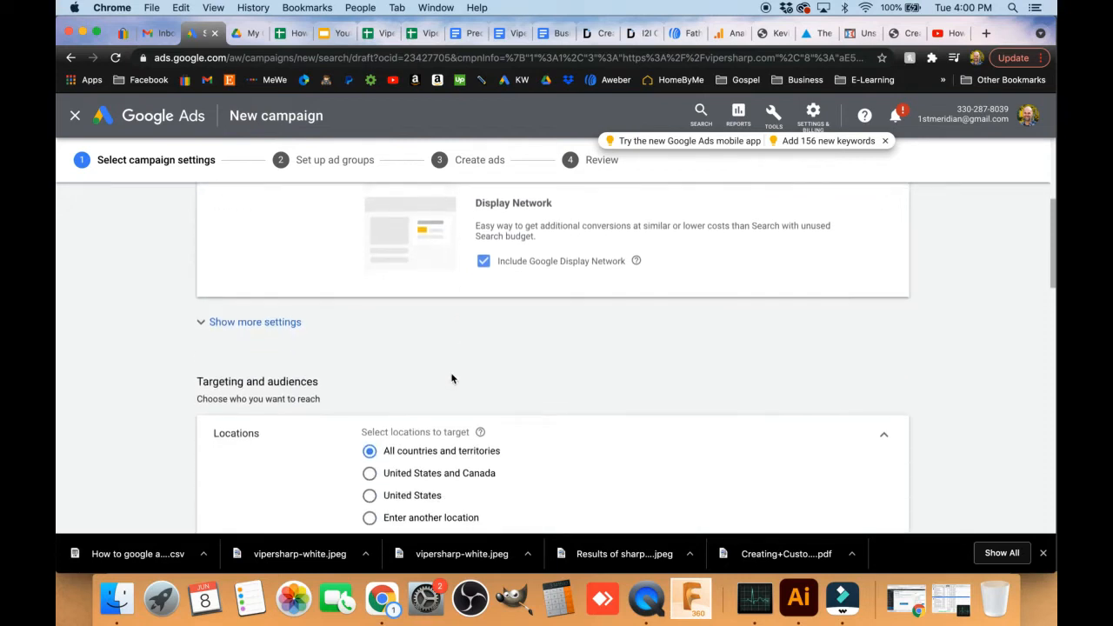
Expand the location options and review the Target and Exclude choices for the campaign's locations.
{"action": "scroll", "coordinate": [451, 379], "scroll_direction": "down", "scroll_amount": 2}
{"action": "scroll", "coordinate": [330, 351], "scroll_direction": "down", "scroll_amount": 1}
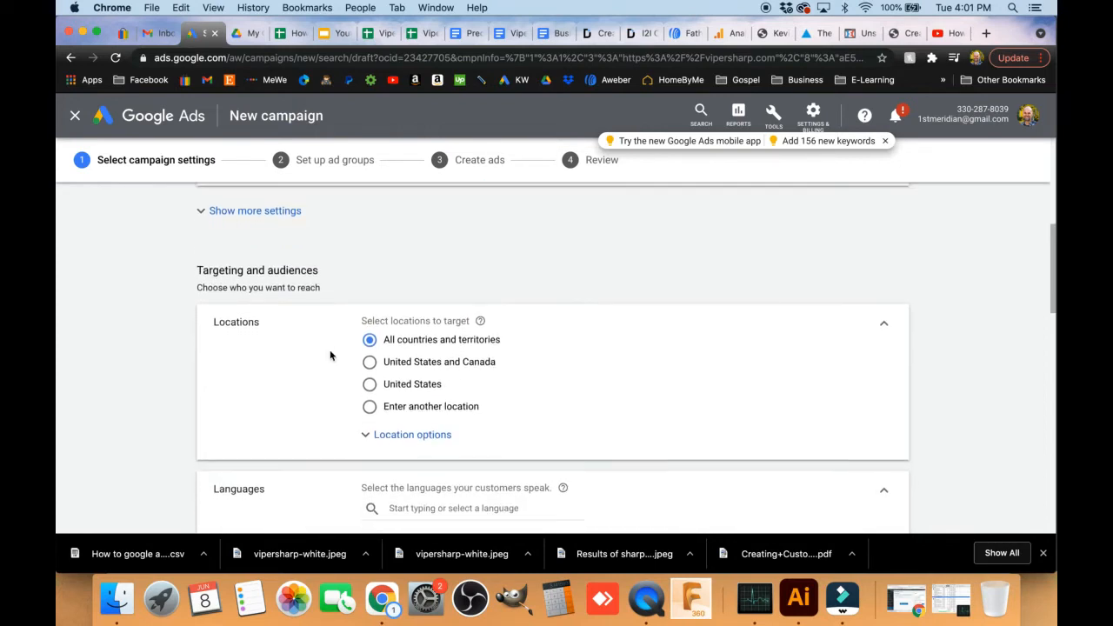
{"action": "scroll", "coordinate": [330, 355], "scroll_direction": "down", "scroll_amount": 2}
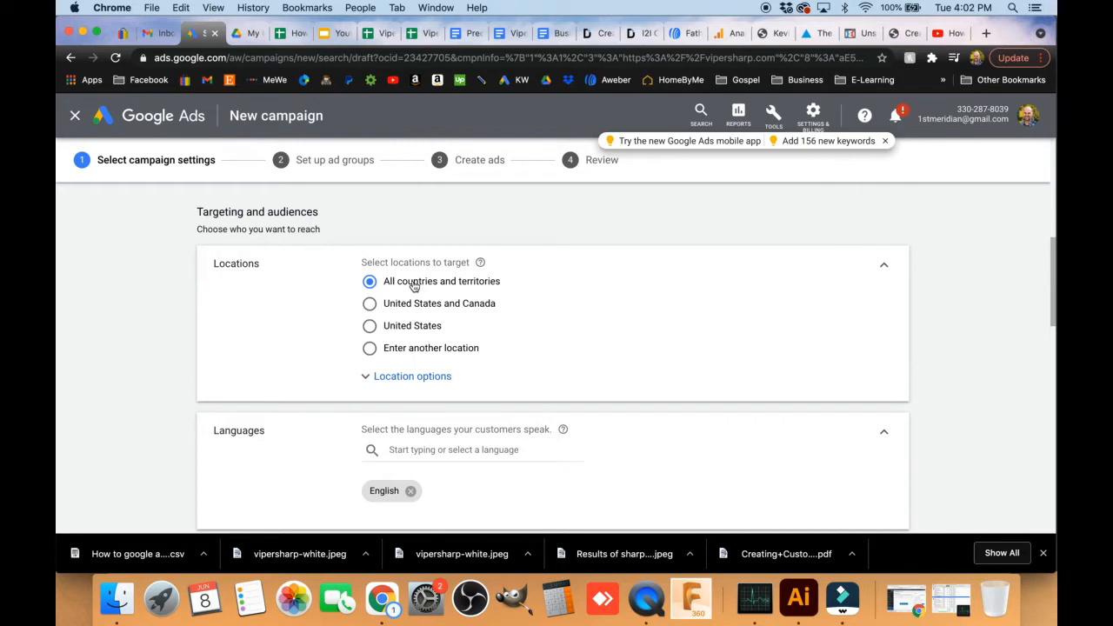
{"action": "left_click", "coordinate": [394, 381]}
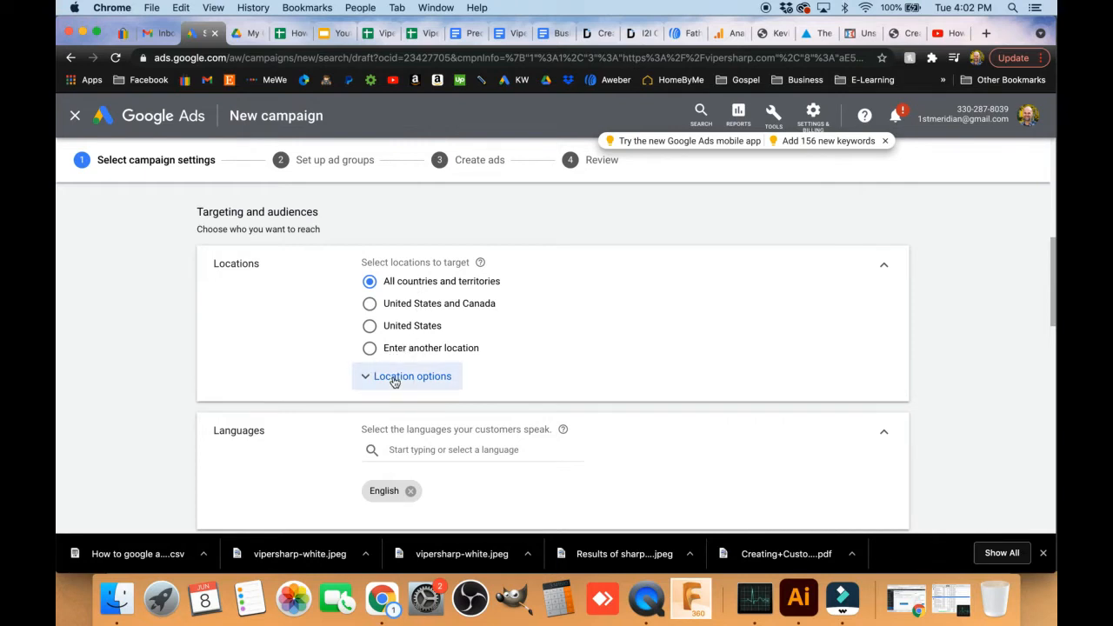
{"action": "left_click", "coordinate": [394, 379]}
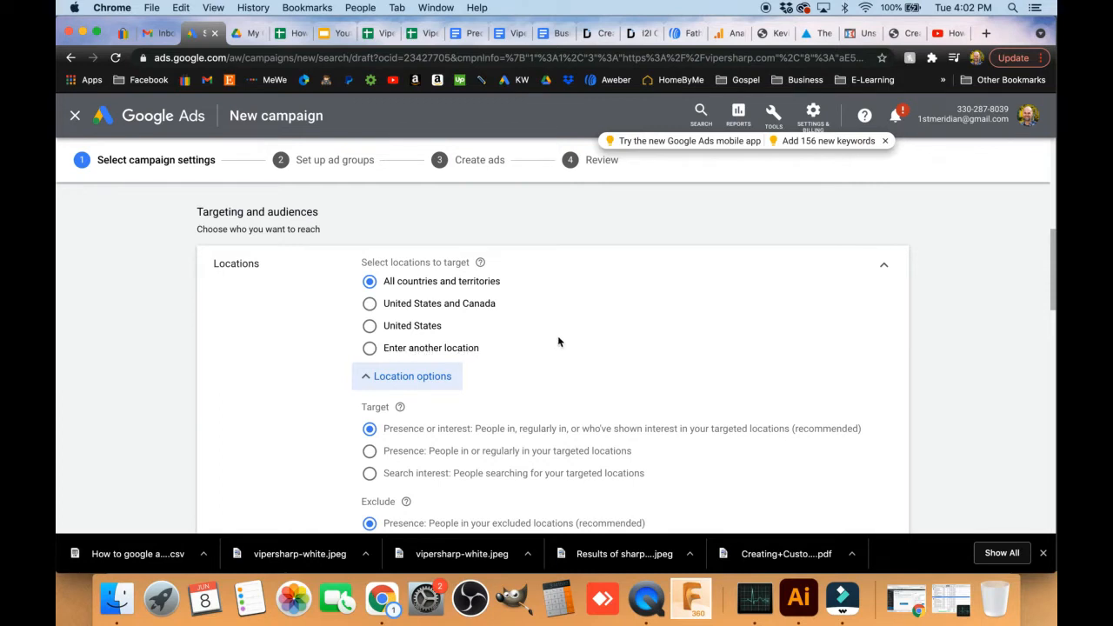
{"action": "scroll", "coordinate": [741, 330], "scroll_direction": "down", "scroll_amount": 1}
{"action": "scroll", "coordinate": [740, 330], "scroll_direction": "down", "scroll_amount": 5}
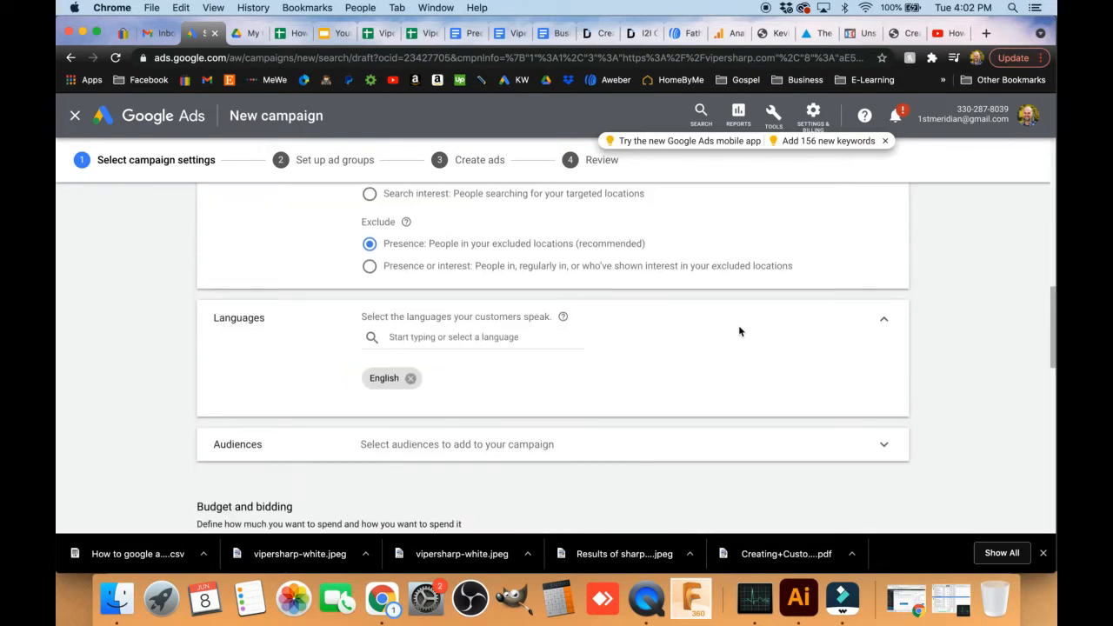
{"action": "scroll", "coordinate": [740, 330], "scroll_direction": "up", "scroll_amount": 3}
{"action": "scroll", "coordinate": [682, 340], "scroll_direction": "up", "scroll_amount": 3}
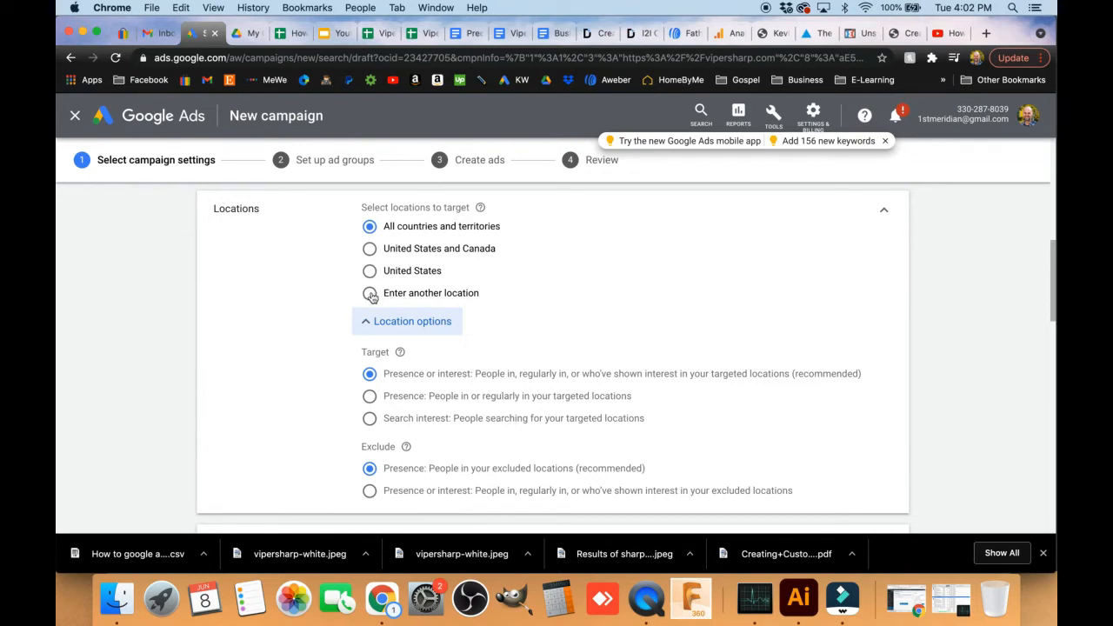
Switch location targeting to a custom location and add the country United States as a target.
{"action": "left_click", "coordinate": [370, 295]}
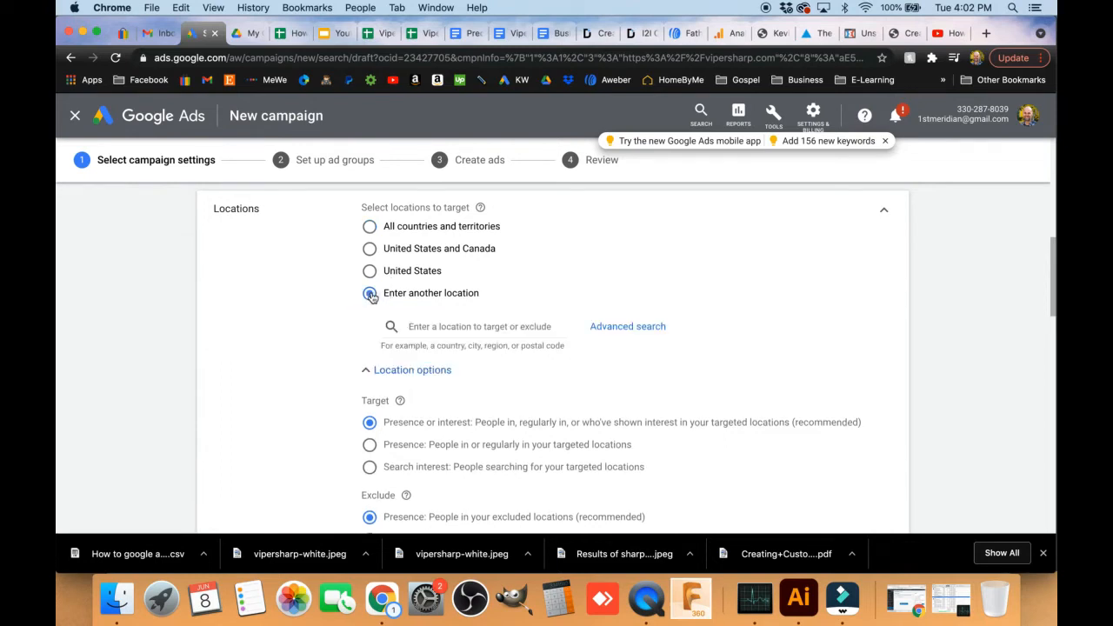
{"action": "left_click", "coordinate": [439, 328]}
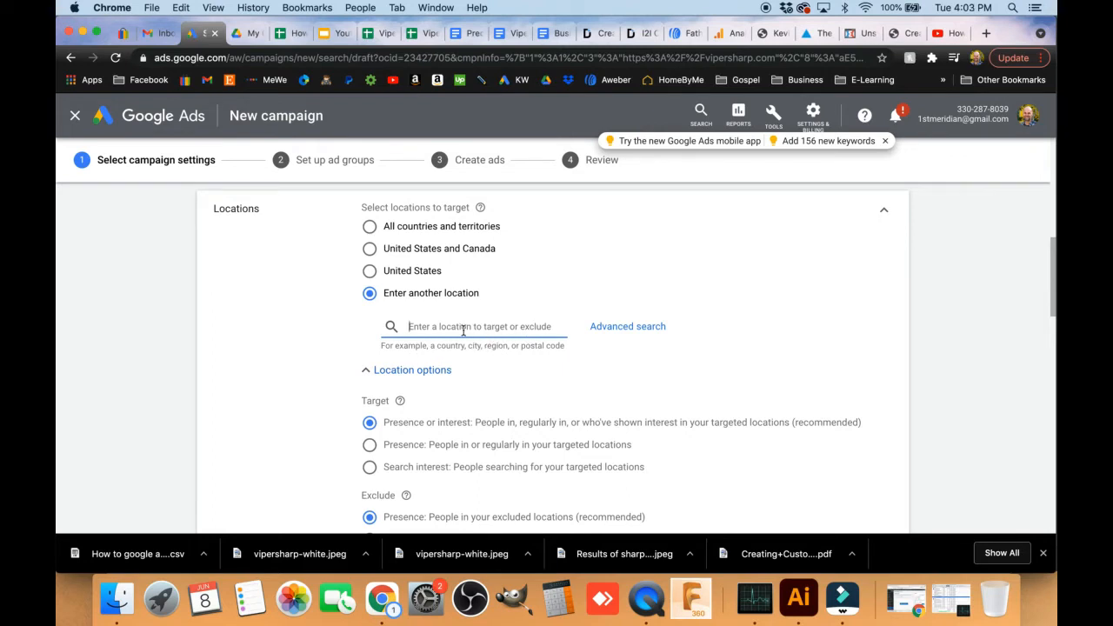
{"action": "type", "text": "United"}
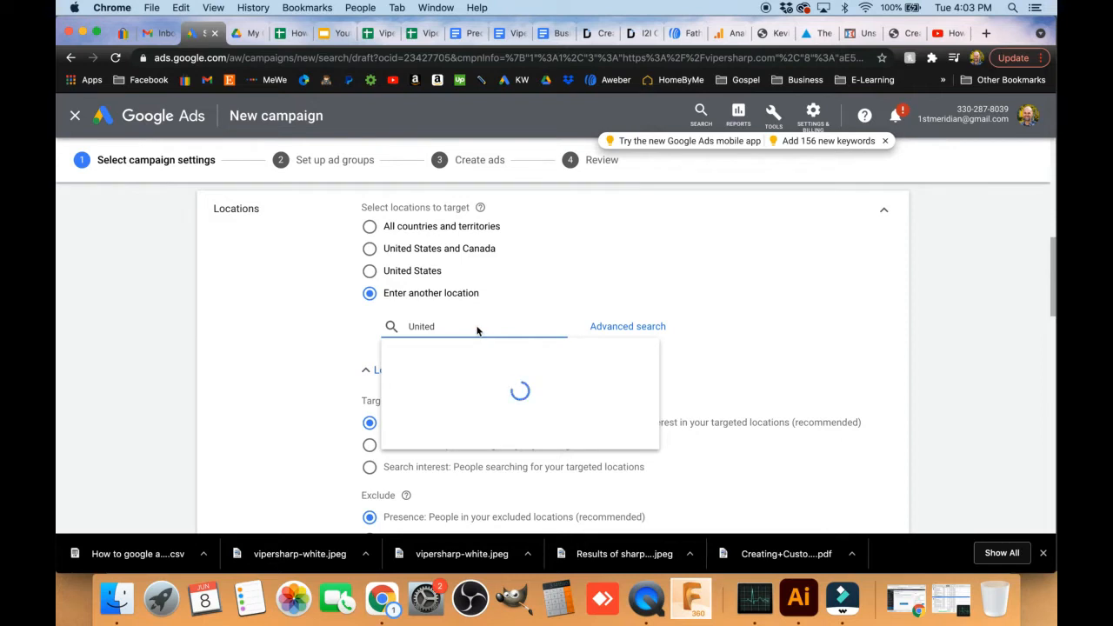
{"action": "type", "text": "States"}
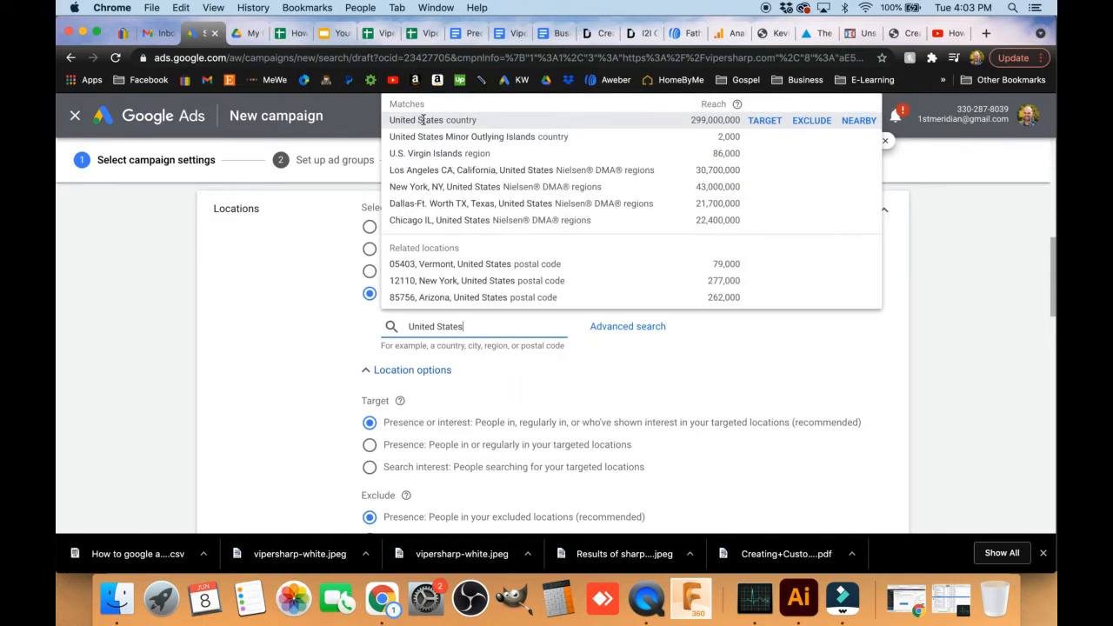
{"action": "left_click", "coordinate": [773, 127]}
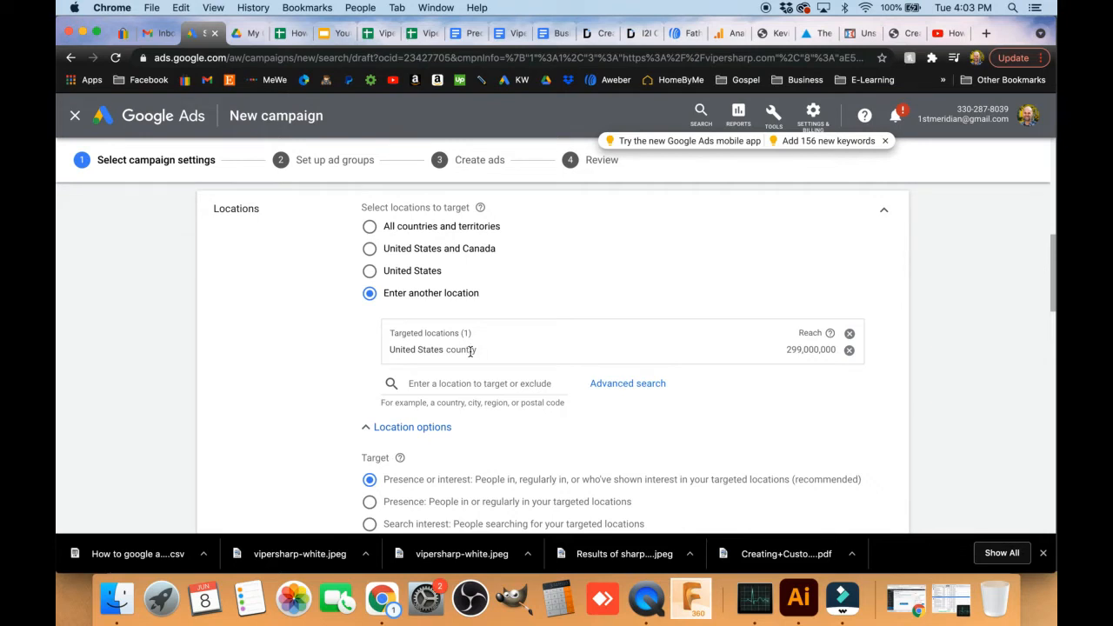
Search the locations for Europe and exclude Mexico City, Mexico from the campaign.
{"action": "left_click", "coordinate": [435, 384]}
{"action": "type", "text": "E"}
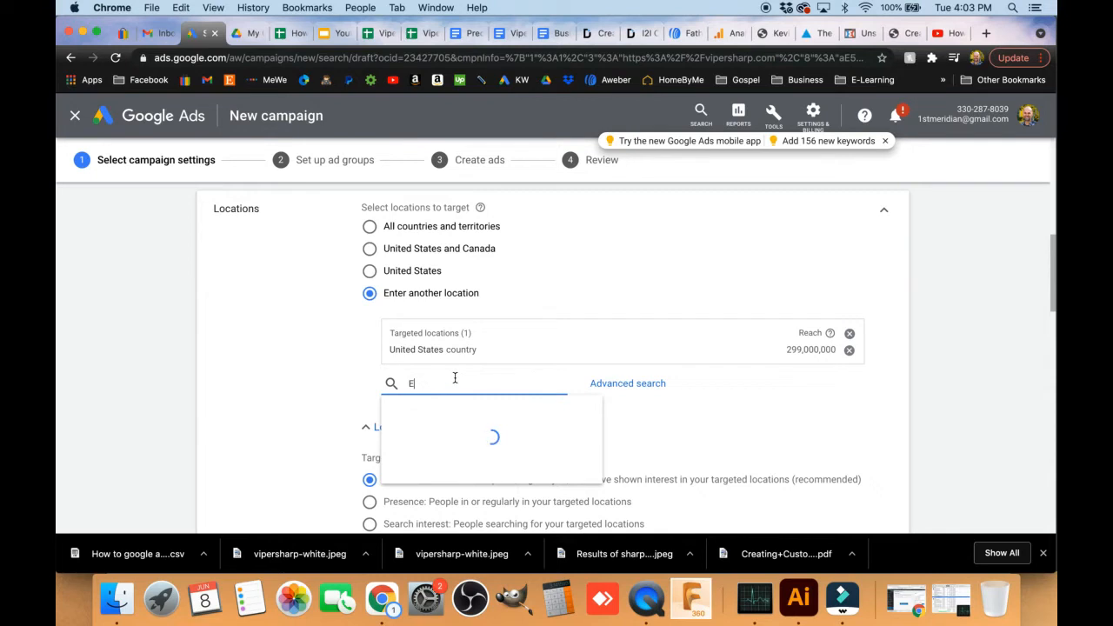
{"action": "type", "text": "urop"}
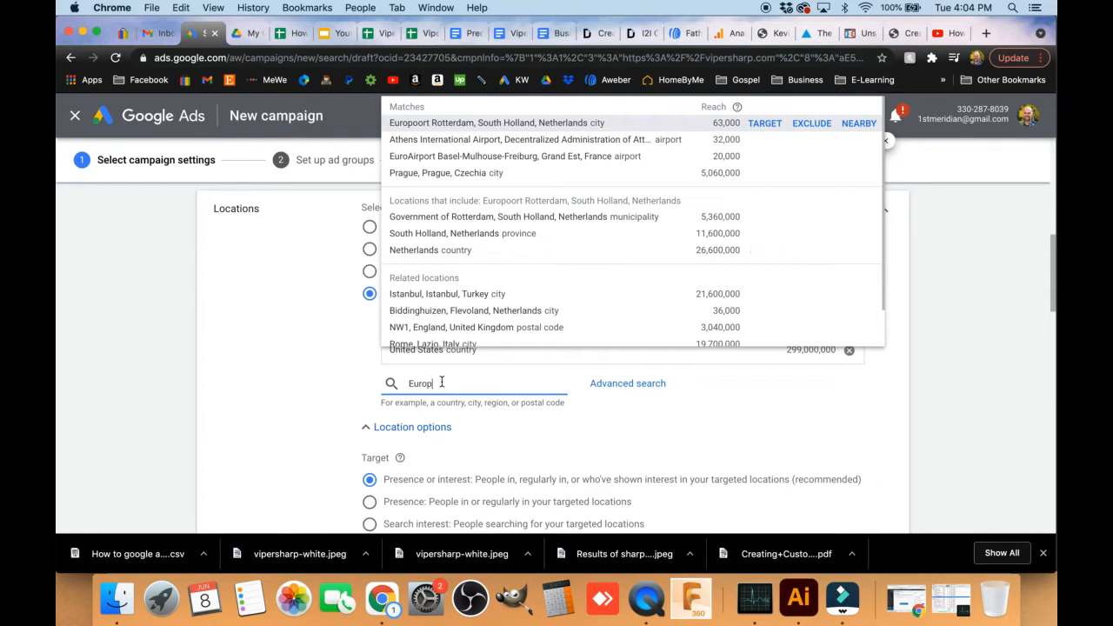
{"action": "type", "text": "e"}
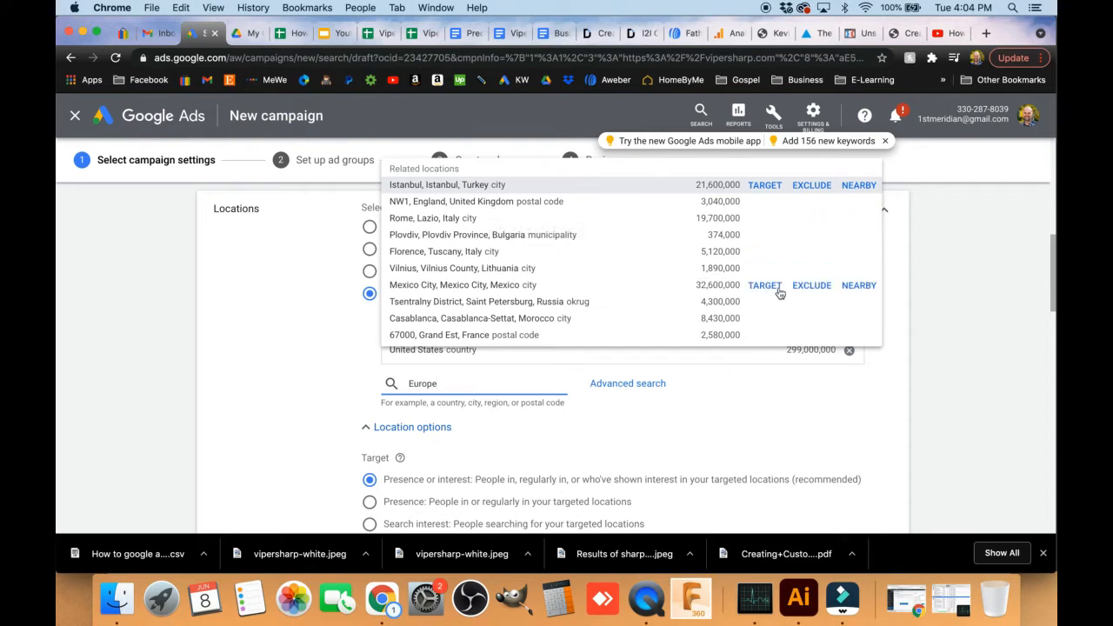
{"action": "left_click", "coordinate": [806, 288]}
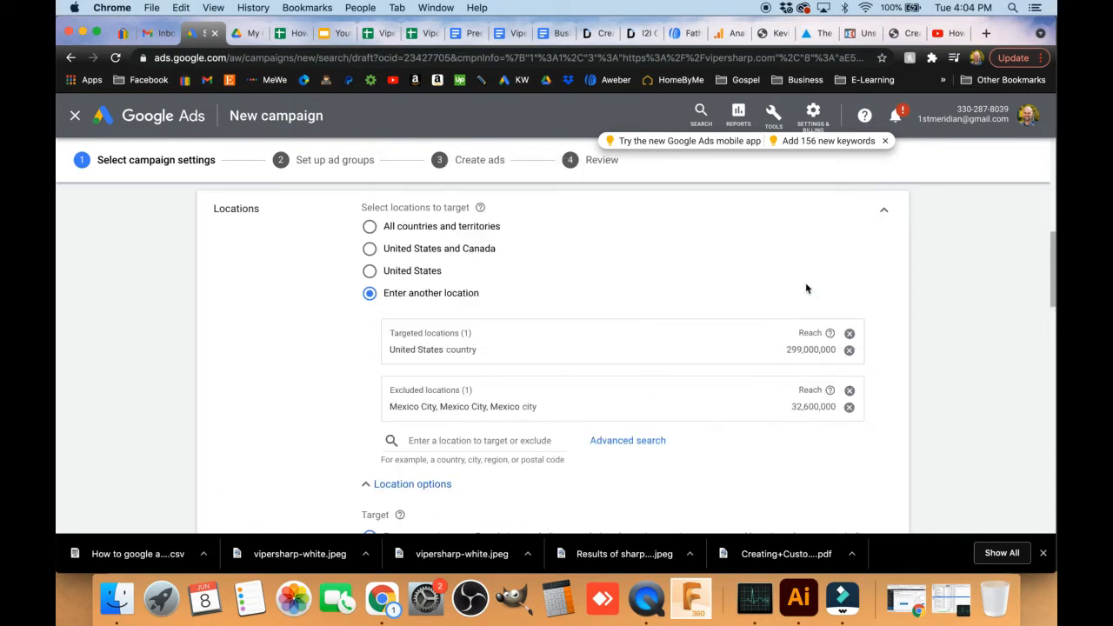
Search for United Kingdom and add the country to the targeted locations.
{"action": "left_click", "coordinate": [451, 440]}
{"action": "type", "text": "U"}
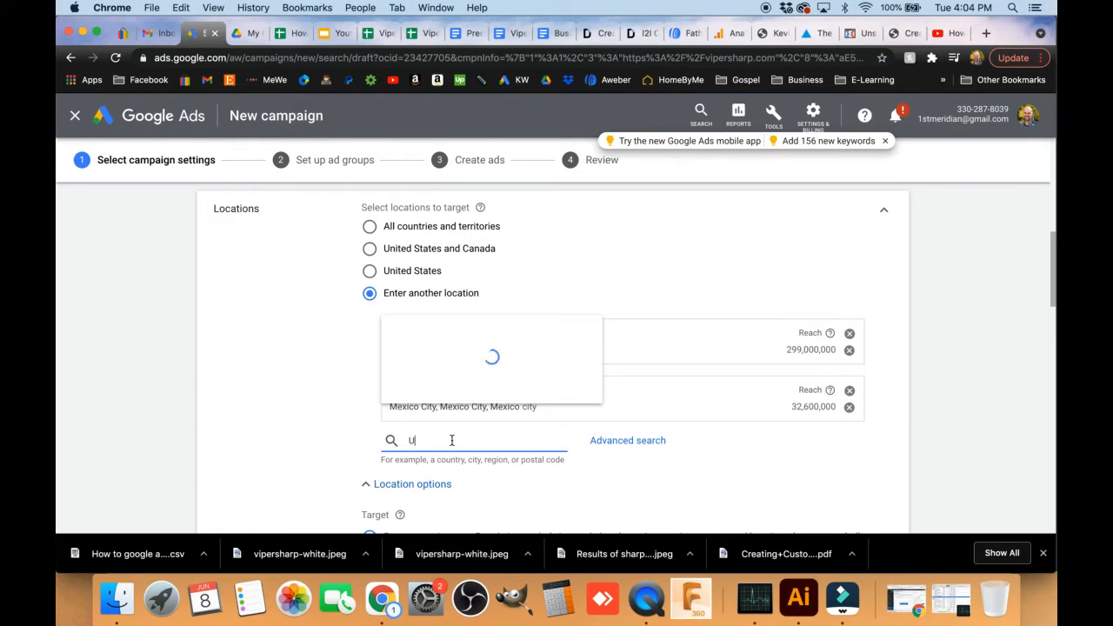
{"action": "type", "text": "nited Kingdom"}
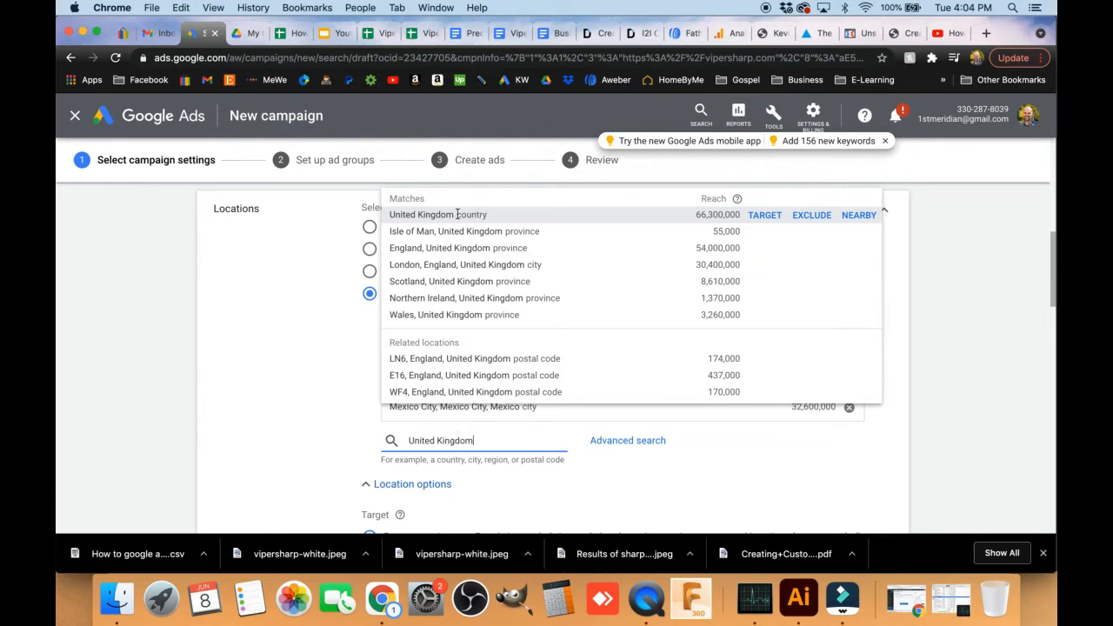
{"action": "left_click", "coordinate": [765, 216]}
{"action": "left_click", "coordinate": [770, 218]}
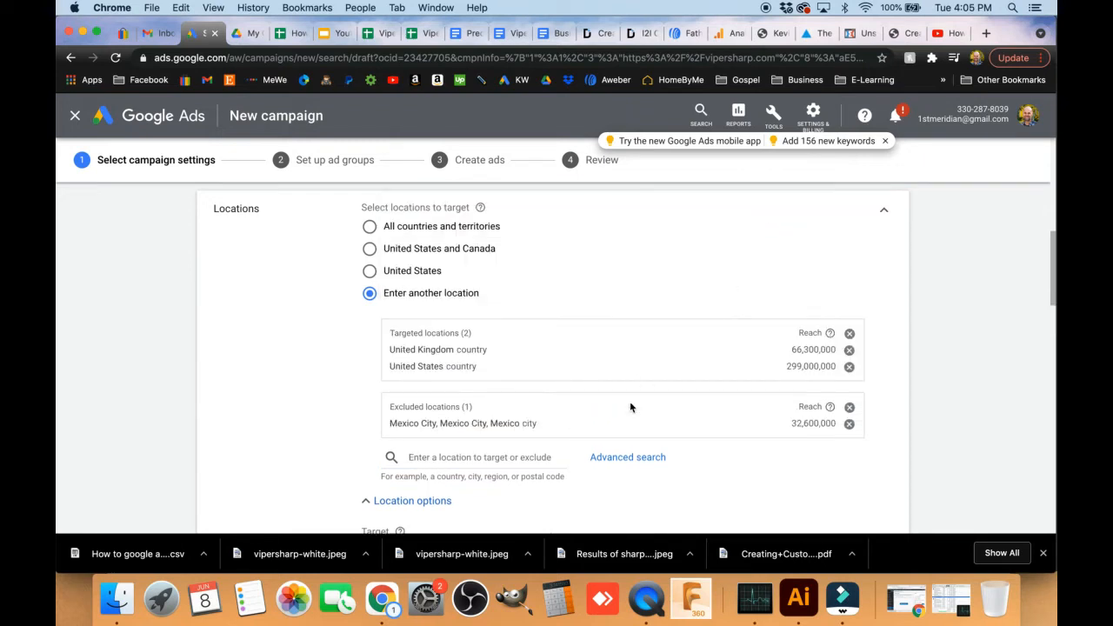
Search the locations for "eropean" and target the city Rome, Lazio, Italy.
{"action": "left_click", "coordinate": [439, 459]}
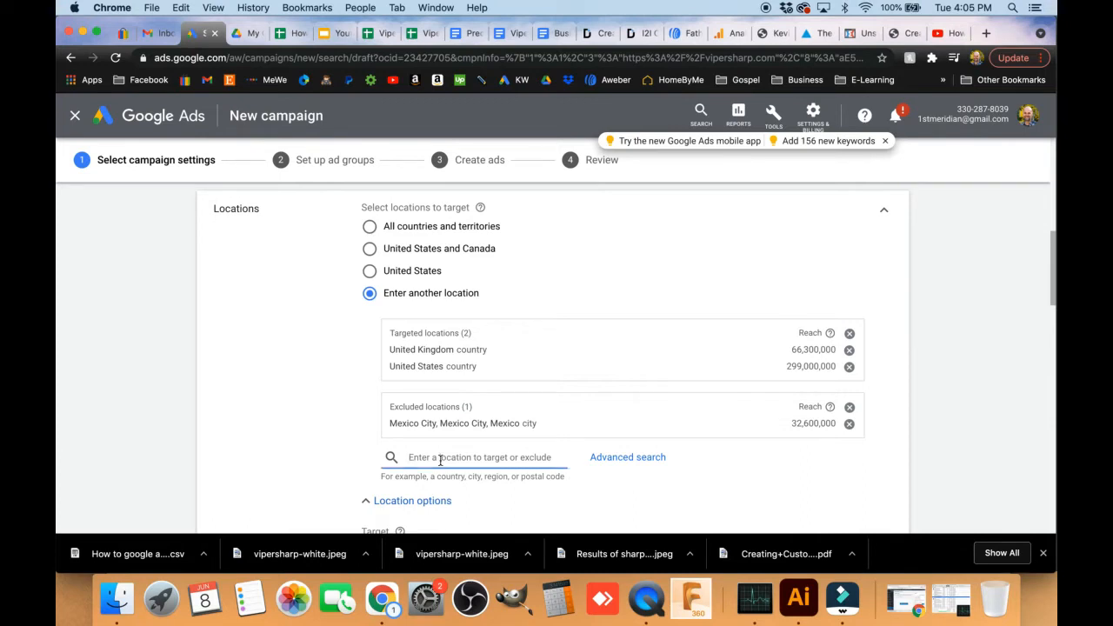
{"action": "type", "text": "er"}
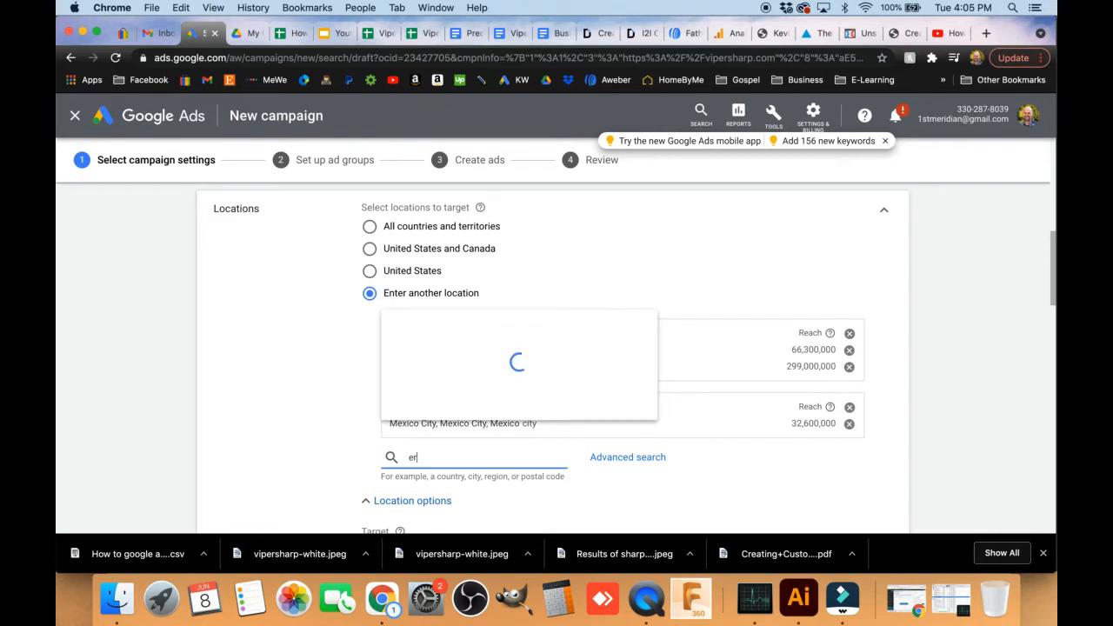
{"action": "type", "text": "opean"}
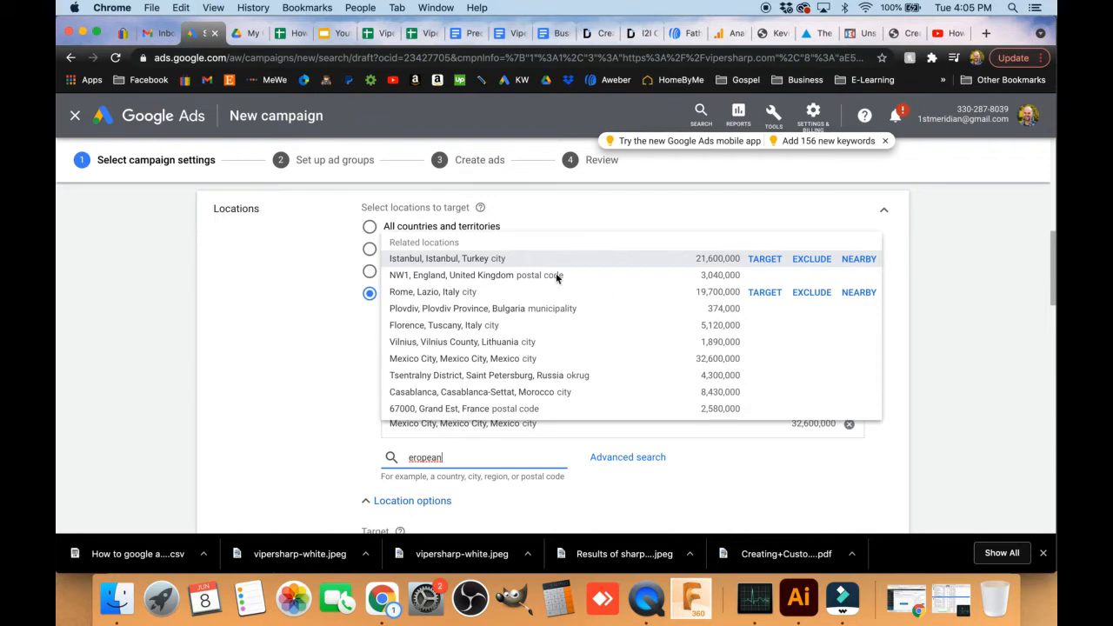
{"action": "left_click", "coordinate": [764, 292]}
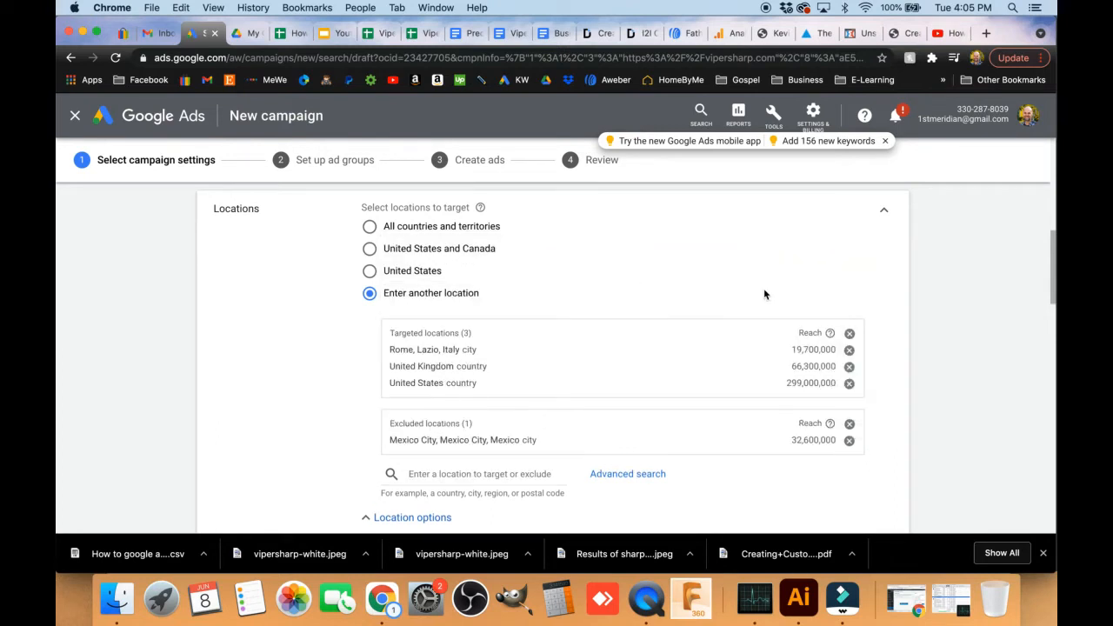
Search for Australia and add the country to the targeted locations.
{"action": "left_click", "coordinate": [460, 474]}
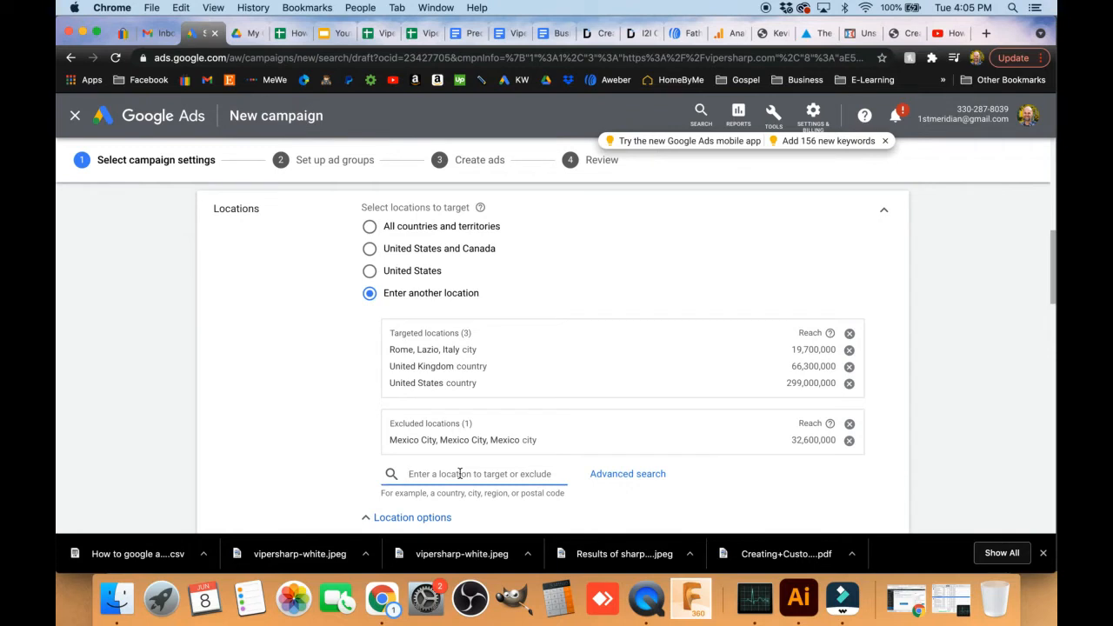
{"action": "type", "text": "Au"}
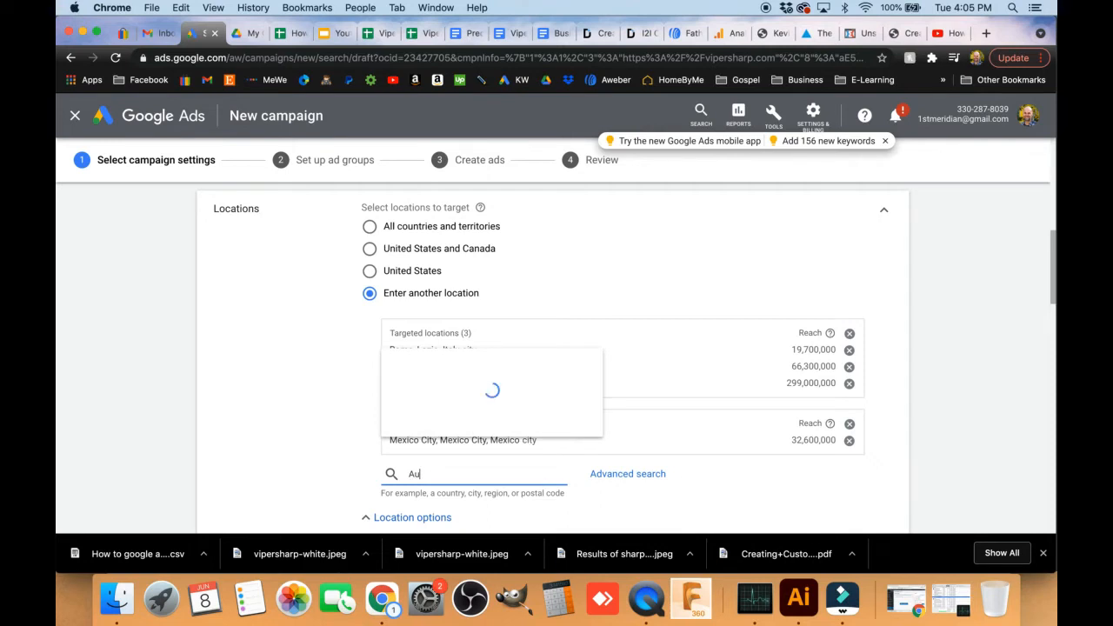
{"action": "type", "text": "stralia"}
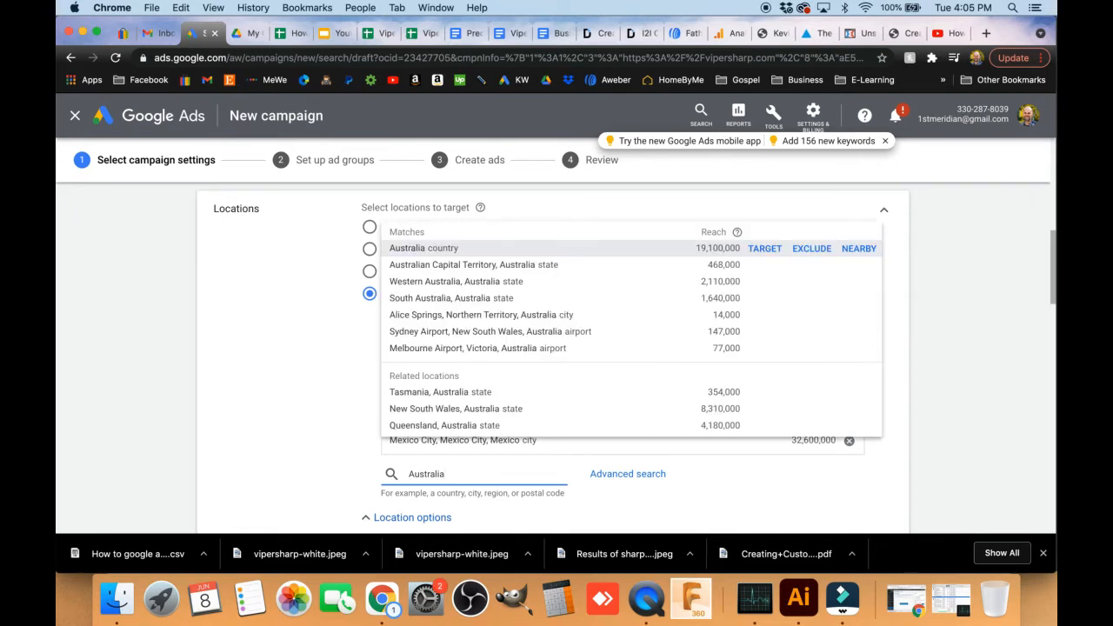
{"action": "left_click", "coordinate": [757, 251]}
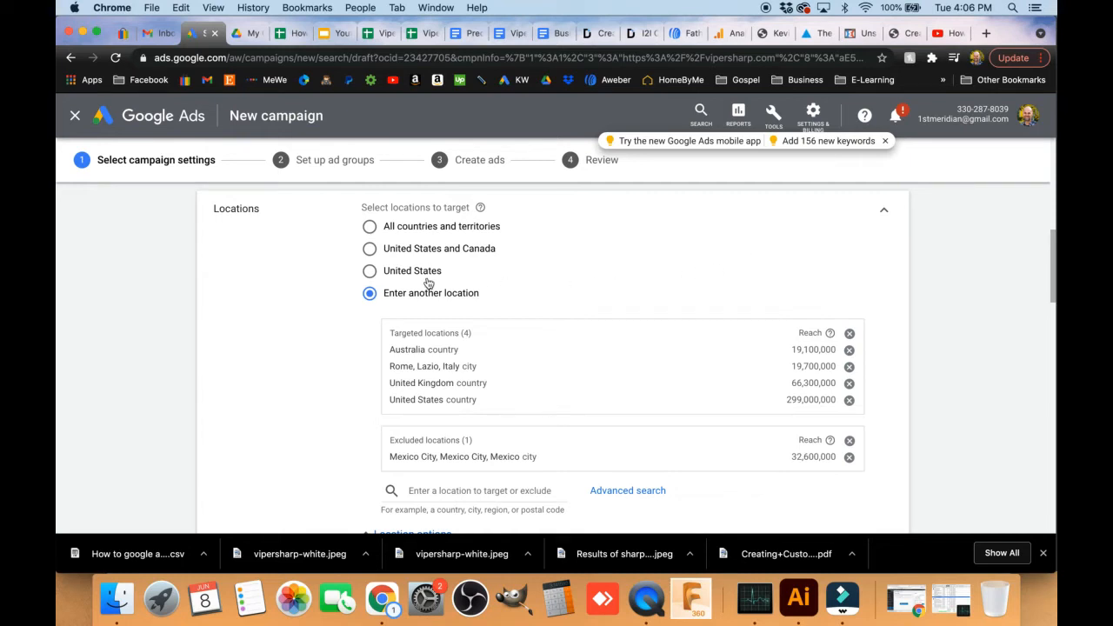
Expand the campaign's Audiences section and examine the suggested audiences, the audience targeting setting and the help note.
{"action": "scroll", "coordinate": [957, 322], "scroll_direction": "down", "scroll_amount": 5}
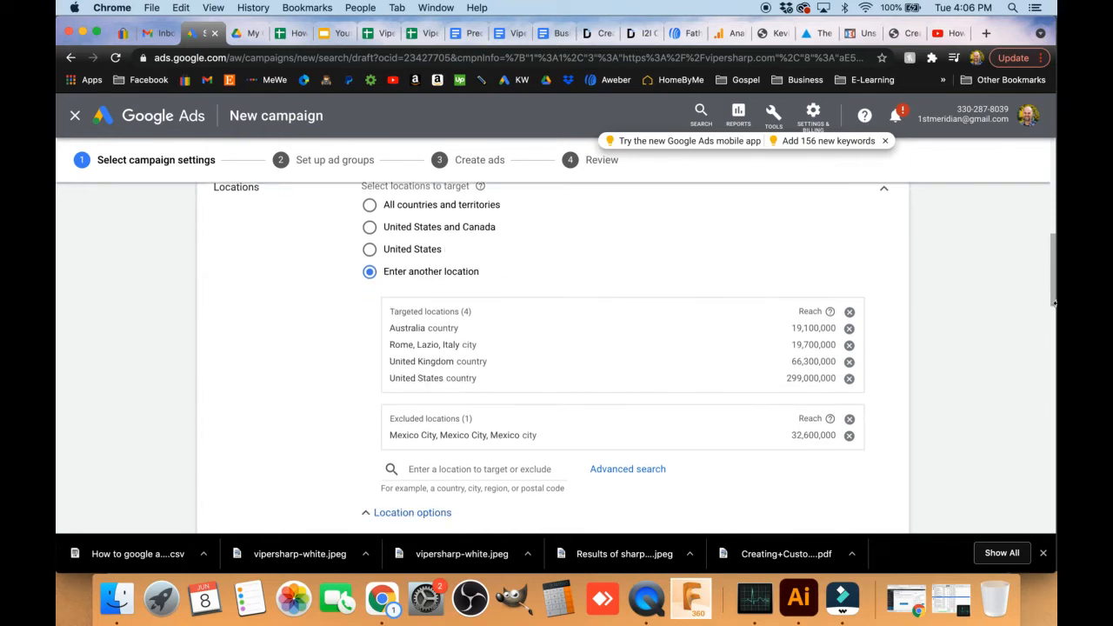
{"action": "scroll", "coordinate": [986, 343], "scroll_direction": "down", "scroll_amount": 1}
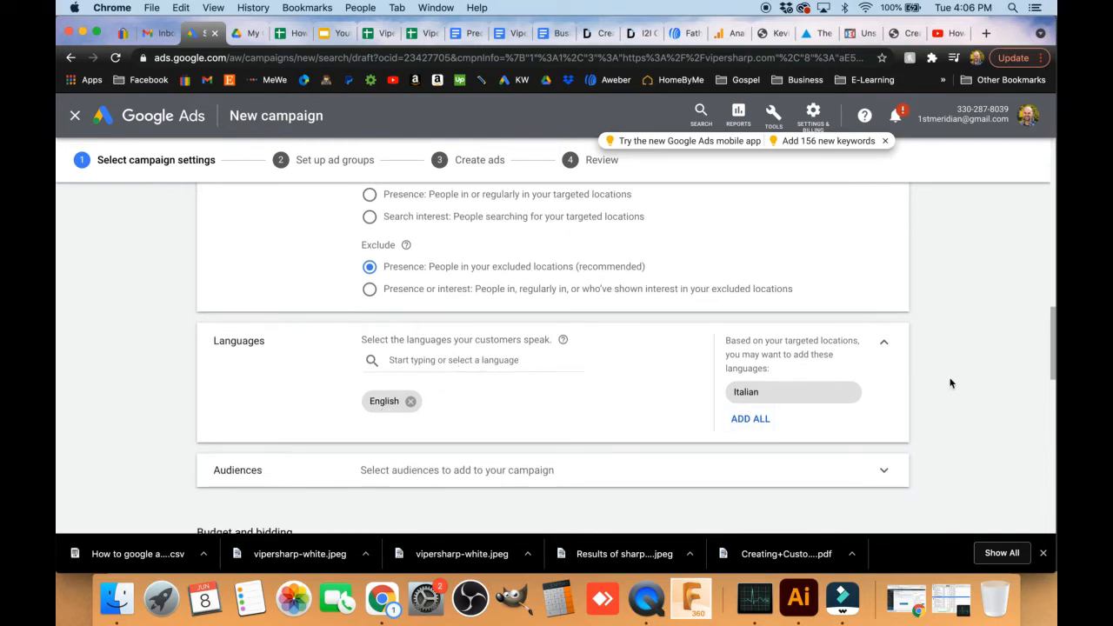
{"action": "scroll", "coordinate": [951, 384], "scroll_direction": "down", "scroll_amount": 3}
{"action": "scroll", "coordinate": [950, 384], "scroll_direction": "down", "scroll_amount": 1}
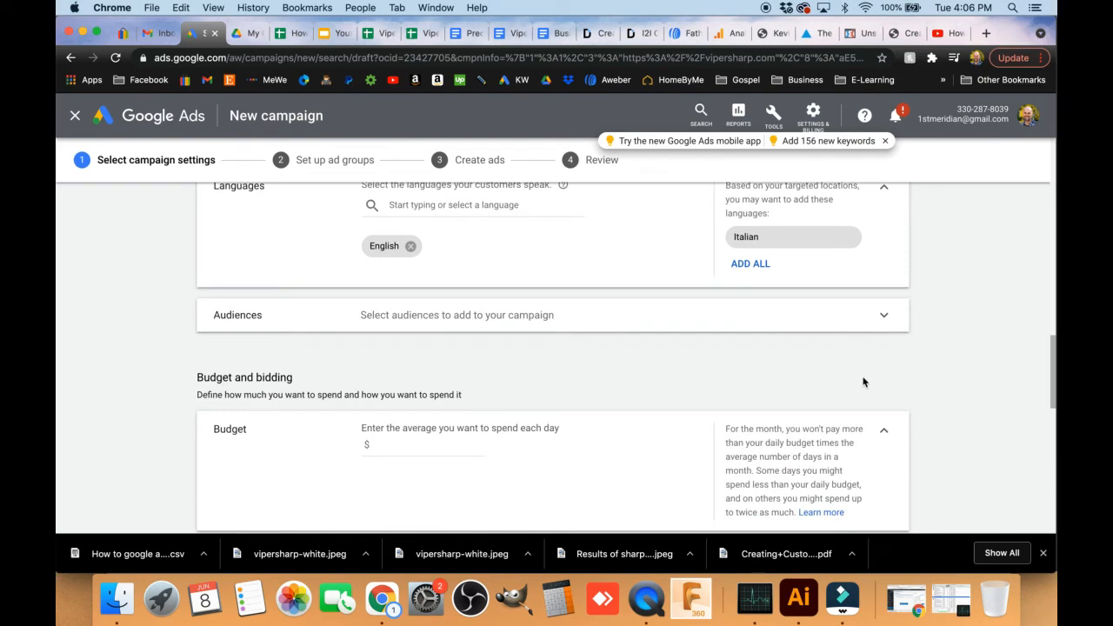
{"action": "left_click", "coordinate": [446, 320]}
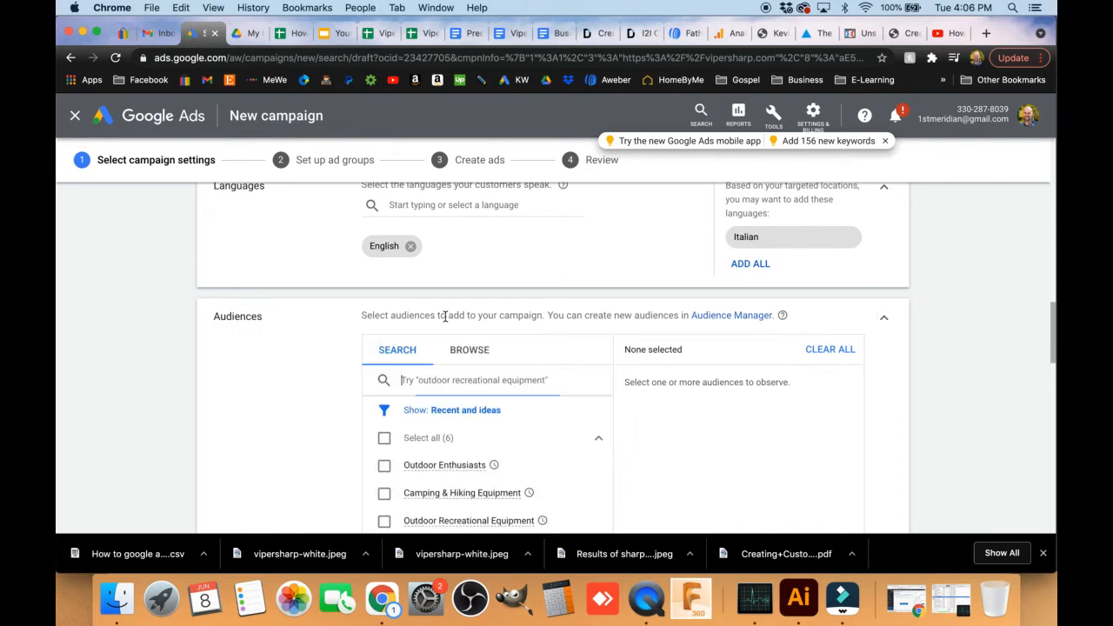
{"action": "scroll", "coordinate": [936, 341], "scroll_direction": "down", "scroll_amount": 1}
{"action": "scroll", "coordinate": [936, 341], "scroll_direction": "down", "scroll_amount": 2}
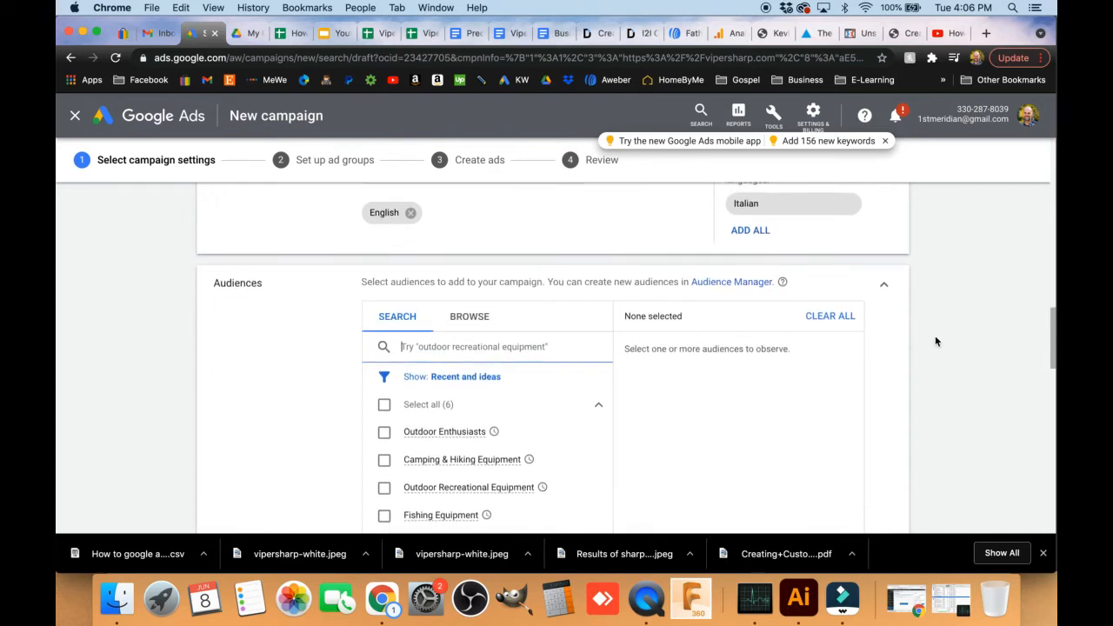
{"action": "scroll", "coordinate": [936, 341], "scroll_direction": "down", "scroll_amount": 5}
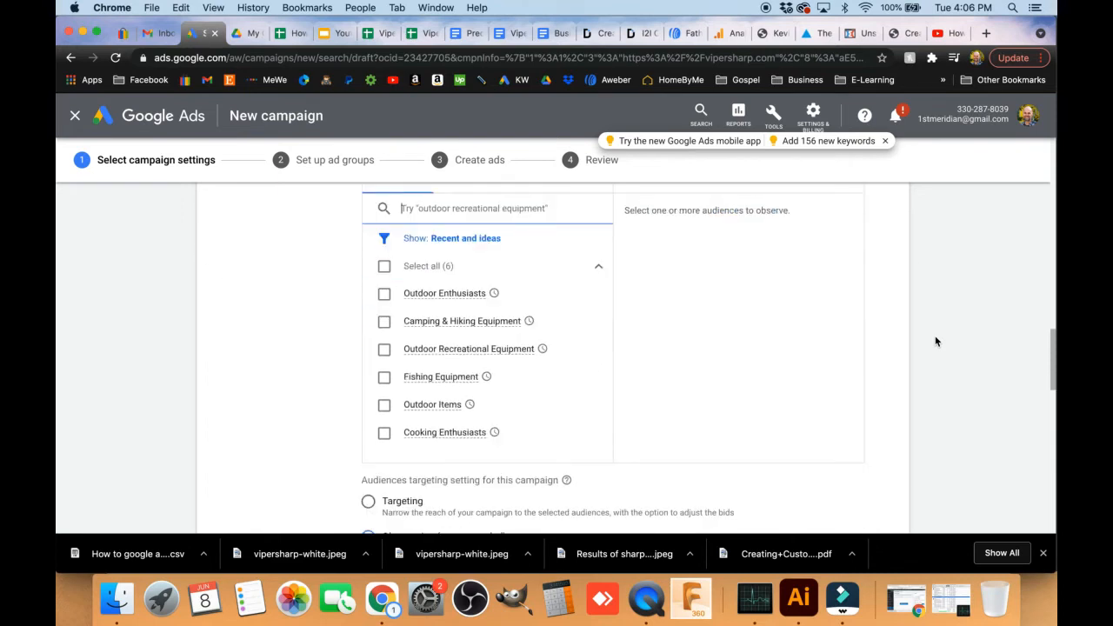
{"action": "scroll", "coordinate": [936, 341], "scroll_direction": "up", "scroll_amount": 1}
{"action": "scroll", "coordinate": [936, 341], "scroll_direction": "up", "scroll_amount": 3}
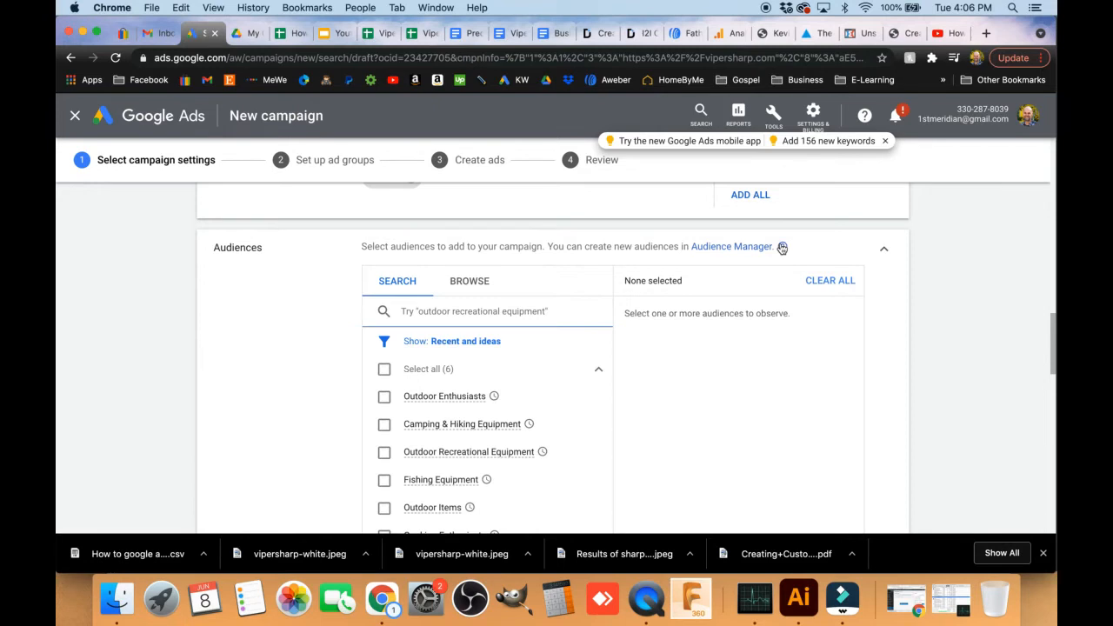
{"action": "mouse_move", "coordinate": [782, 247]}
{"action": "scroll", "coordinate": [927, 345], "scroll_direction": "down", "scroll_amount": 1}
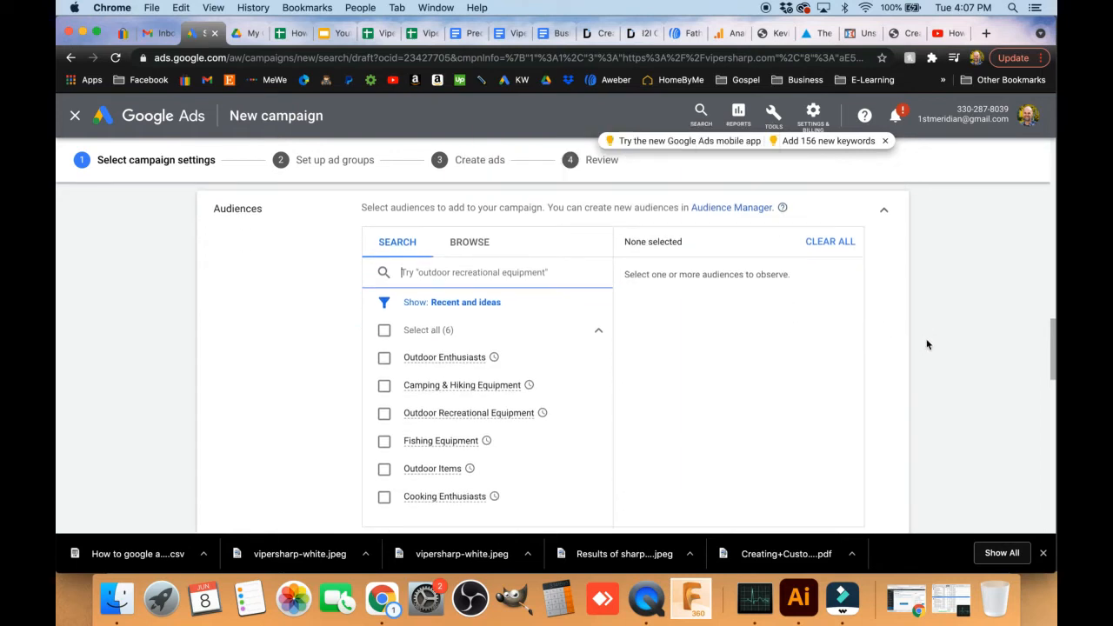
Review the audience targeting setting and collapse the campaign's Audiences section.
{"action": "scroll", "coordinate": [867, 363], "scroll_direction": "down", "scroll_amount": 3}
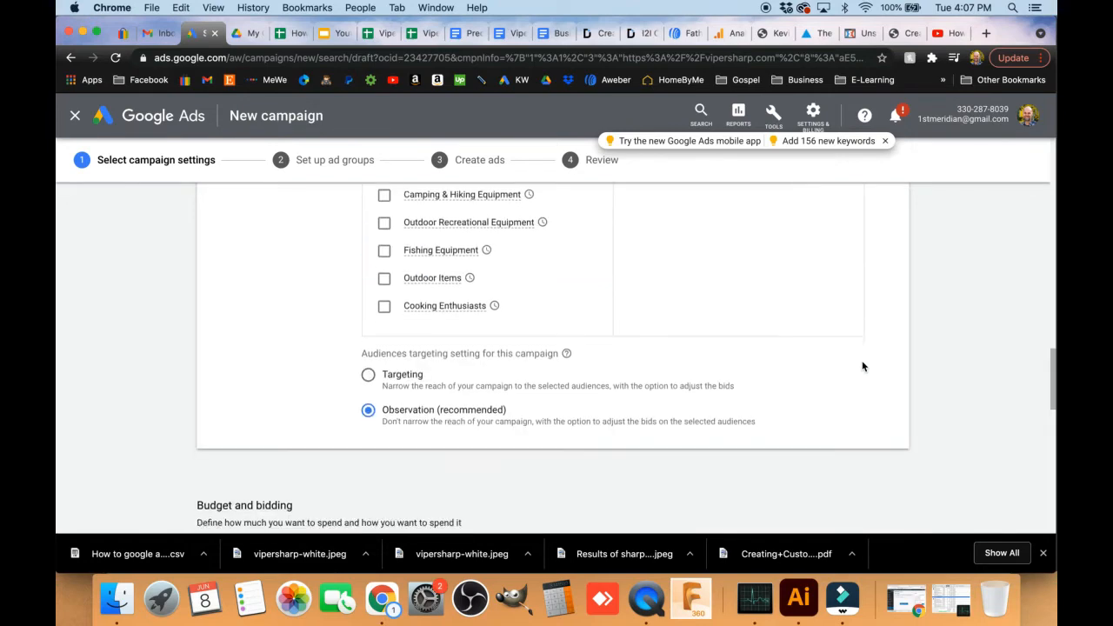
{"action": "scroll", "coordinate": [863, 365], "scroll_direction": "down", "scroll_amount": 4}
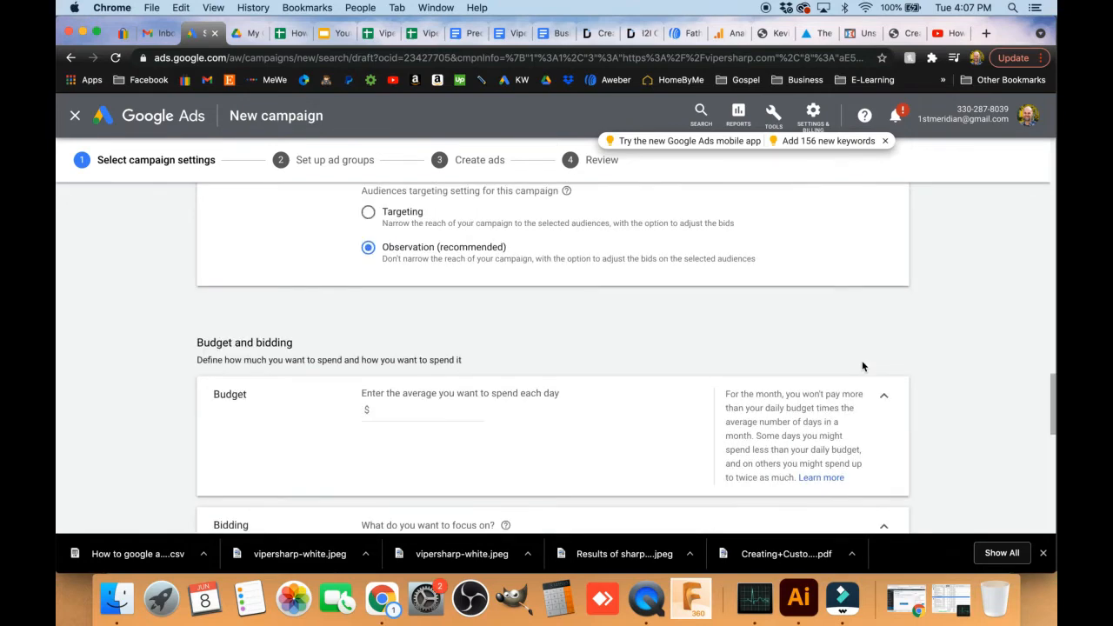
{"action": "scroll", "coordinate": [862, 365], "scroll_direction": "up", "scroll_amount": 6}
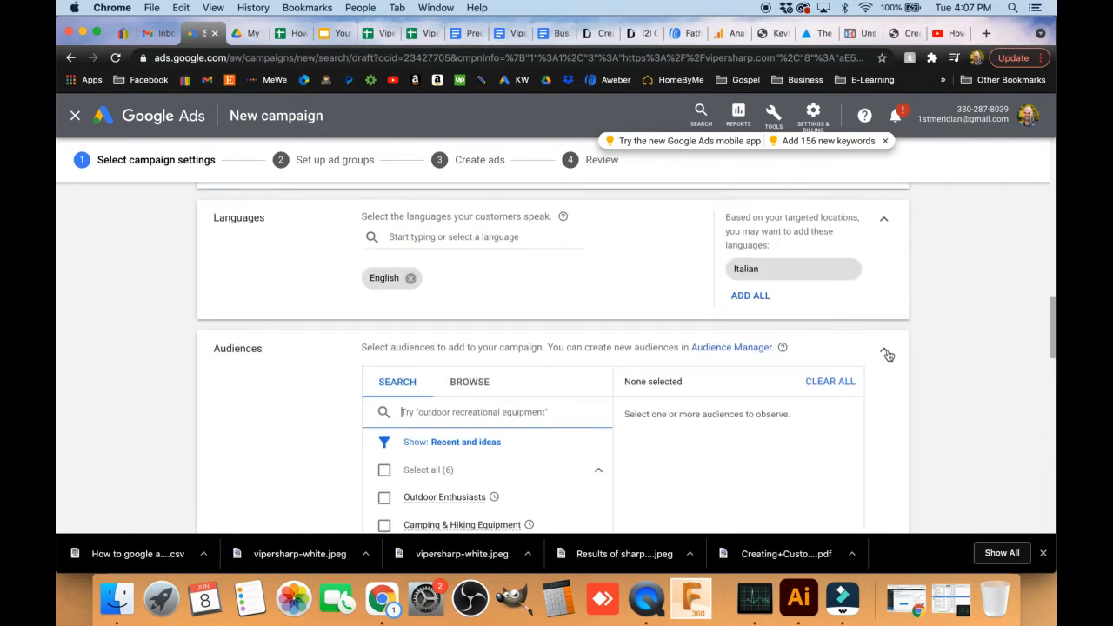
{"action": "left_click", "coordinate": [934, 363]}
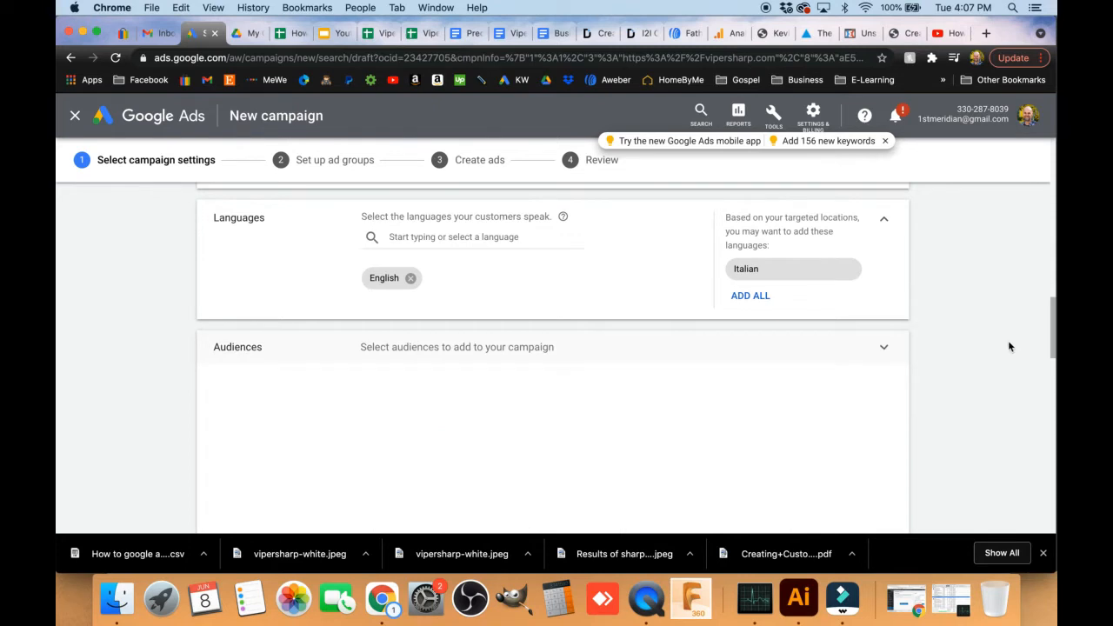
Set the campaign's average daily budget to $50.
{"action": "scroll", "coordinate": [910, 324], "scroll_direction": "down", "scroll_amount": 3}
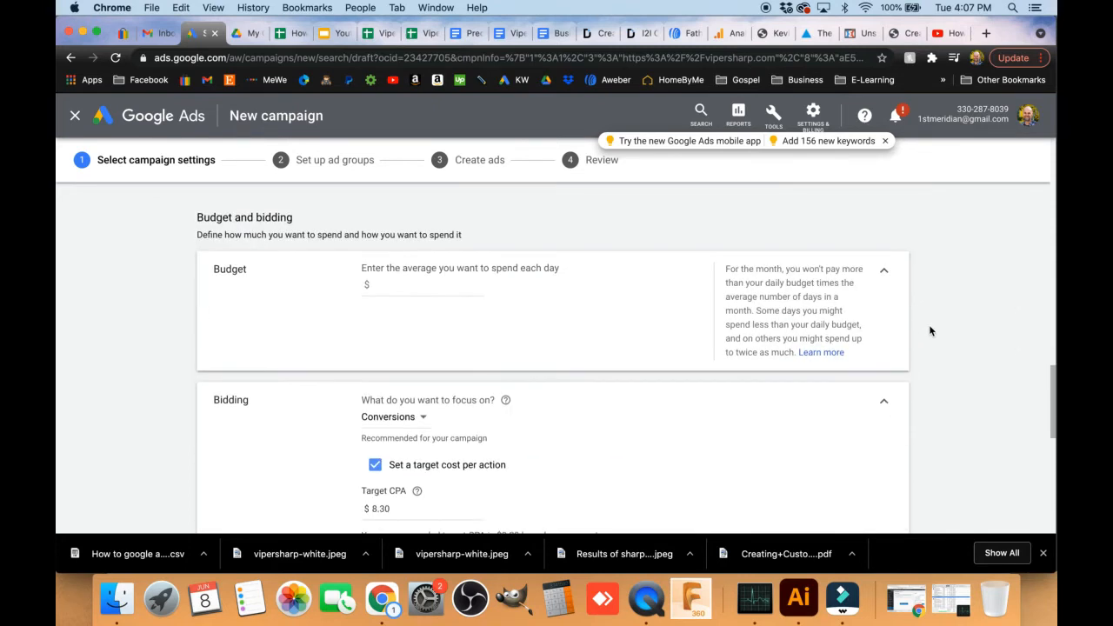
{"action": "left_click", "coordinate": [376, 283]}
{"action": "type", "text": "50"}
Choose Conversions as the bidding focus from the available options and examine the target cost per action setting.
{"action": "left_click_drag", "start_coordinate": [1052, 377], "coordinate": [1052, 398]}
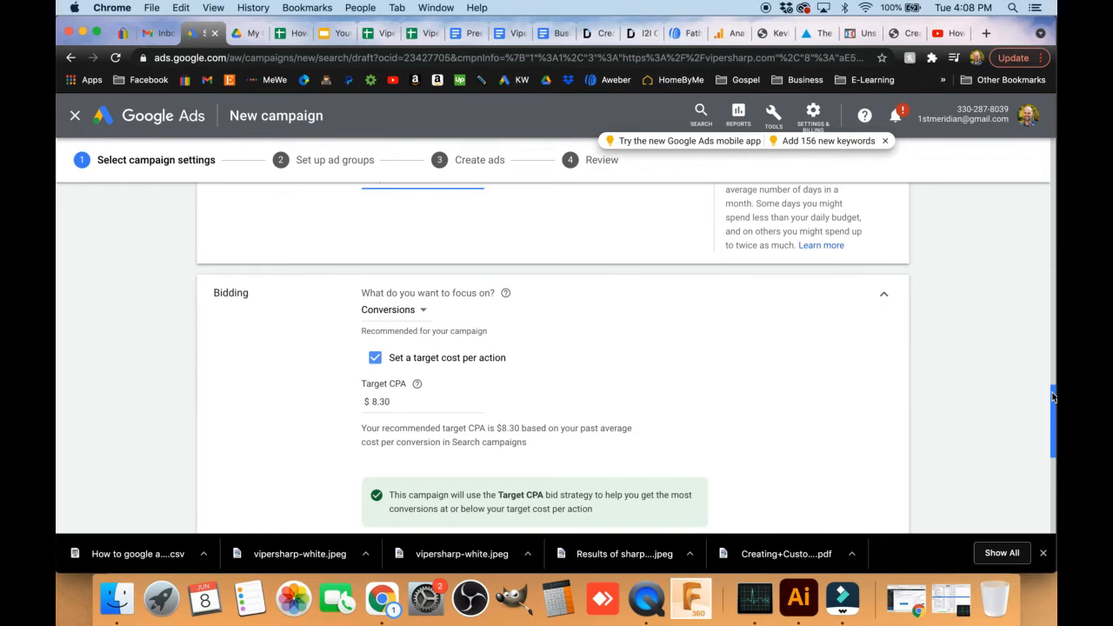
{"action": "left_click", "coordinate": [423, 311]}
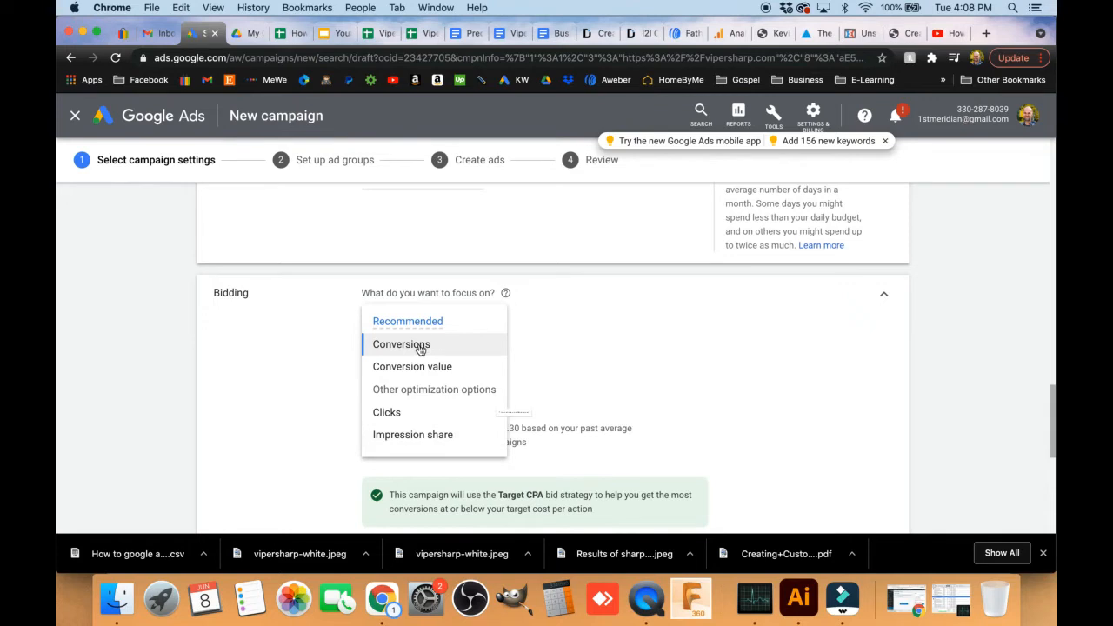
{"action": "mouse_move", "coordinate": [420, 349]}
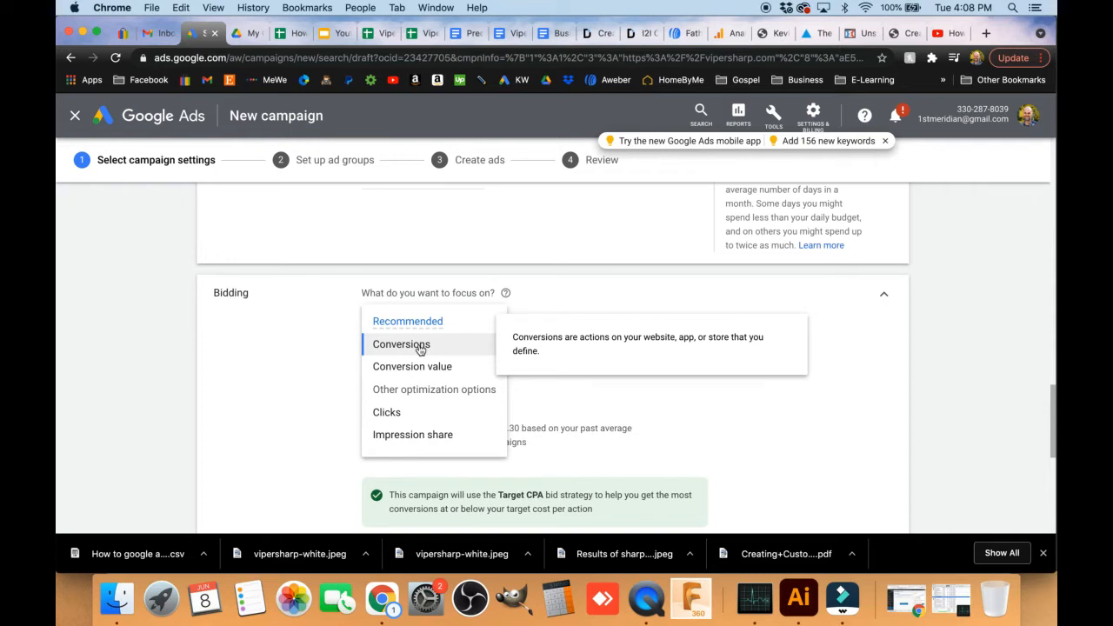
{"action": "left_click", "coordinate": [420, 349]}
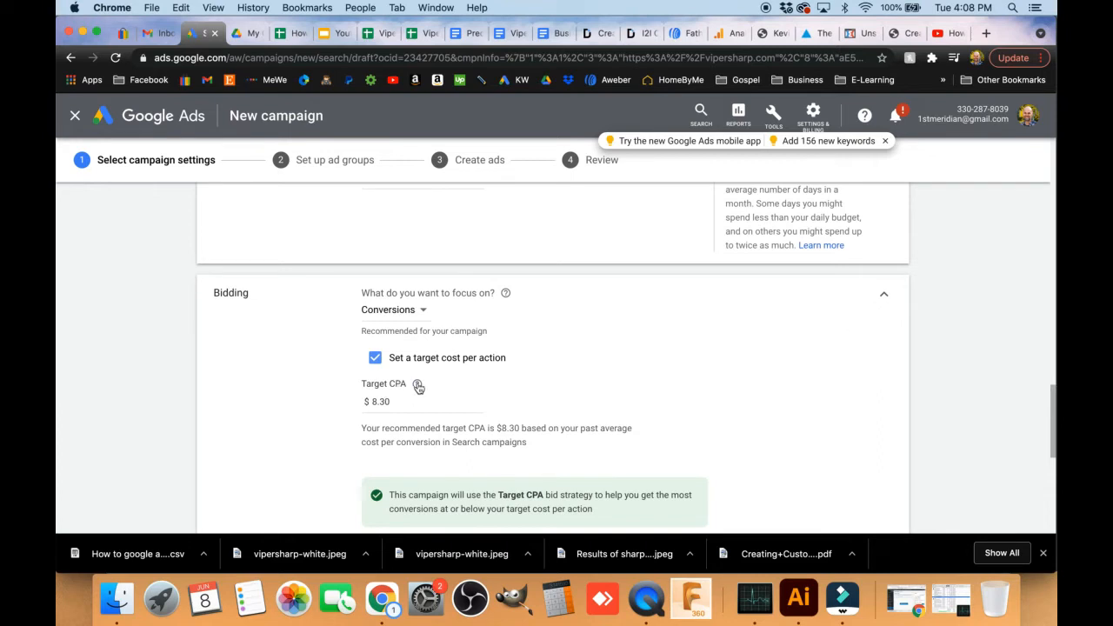
{"action": "mouse_move", "coordinate": [419, 388]}
{"action": "left_click", "coordinate": [393, 401]}
{"action": "left_click_drag", "start_coordinate": [394, 401], "coordinate": [380, 401]}
{"action": "left_click", "coordinate": [721, 406]}
Look over the bid strategy and ad extensions, and expand the Callout extensions settings.
{"action": "scroll", "coordinate": [720, 406], "scroll_direction": "down", "scroll_amount": 3}
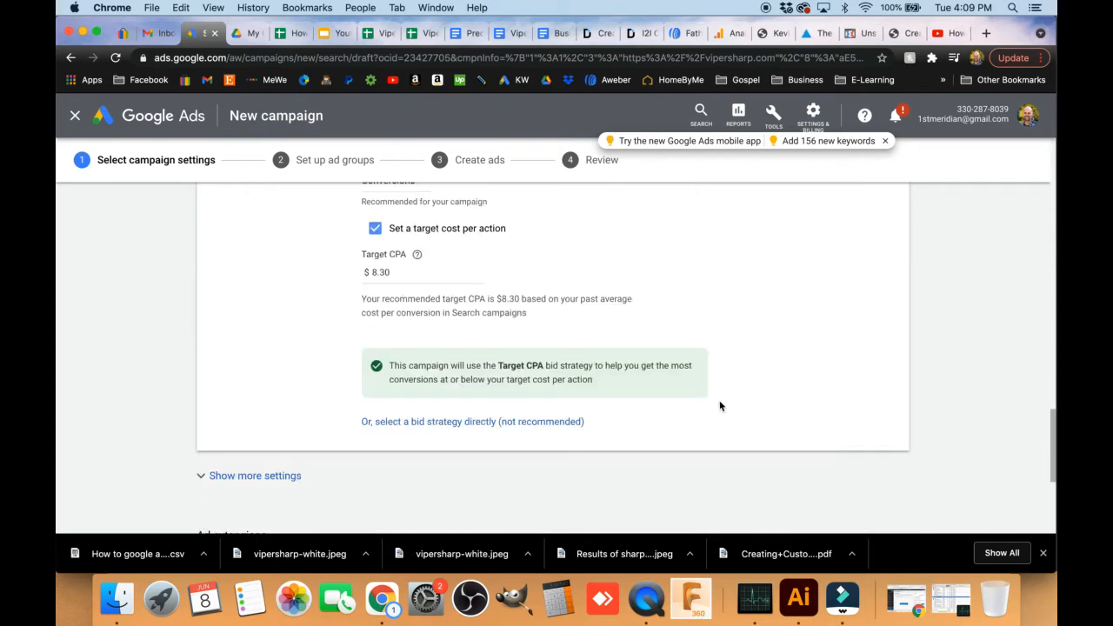
{"action": "scroll", "coordinate": [720, 407], "scroll_direction": "down", "scroll_amount": 1}
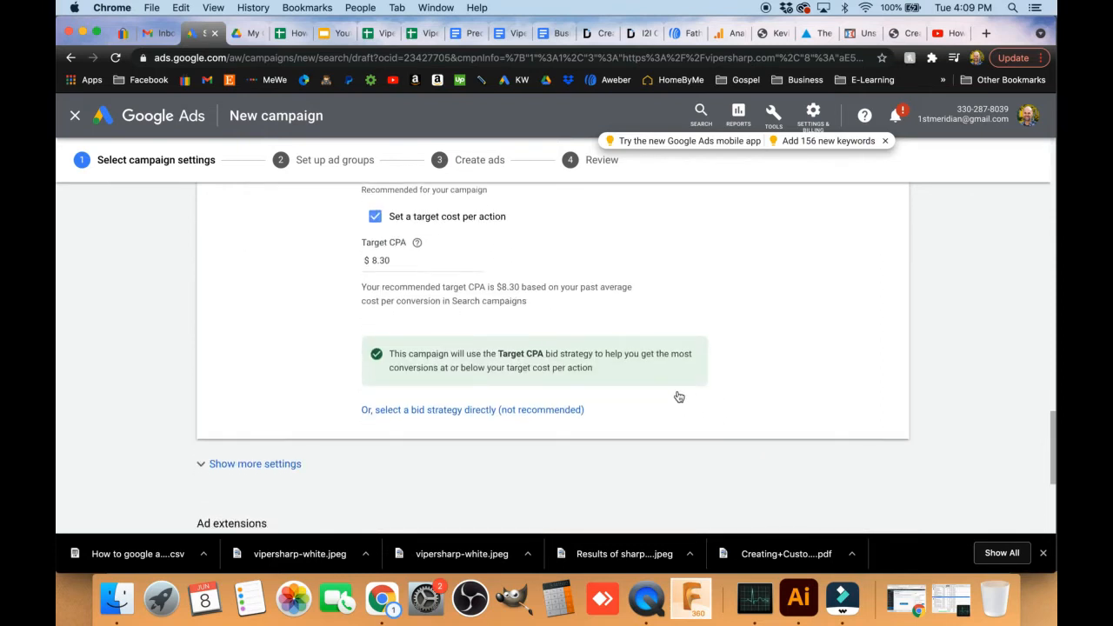
{"action": "scroll", "coordinate": [683, 398], "scroll_direction": "down", "scroll_amount": 1}
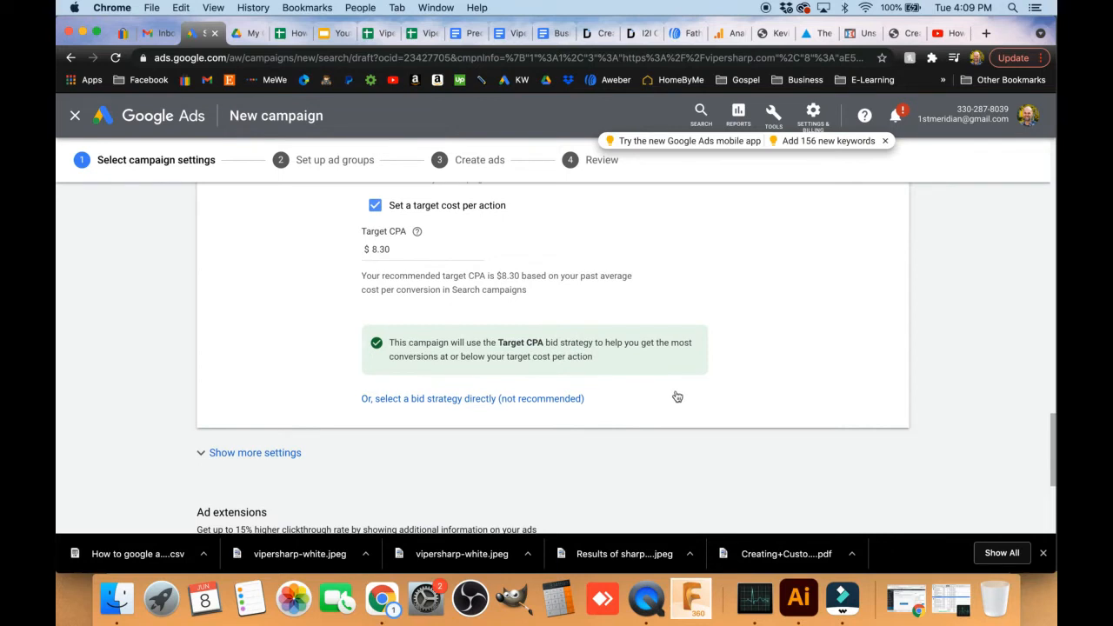
{"action": "scroll", "coordinate": [676, 396], "scroll_direction": "down", "scroll_amount": 4}
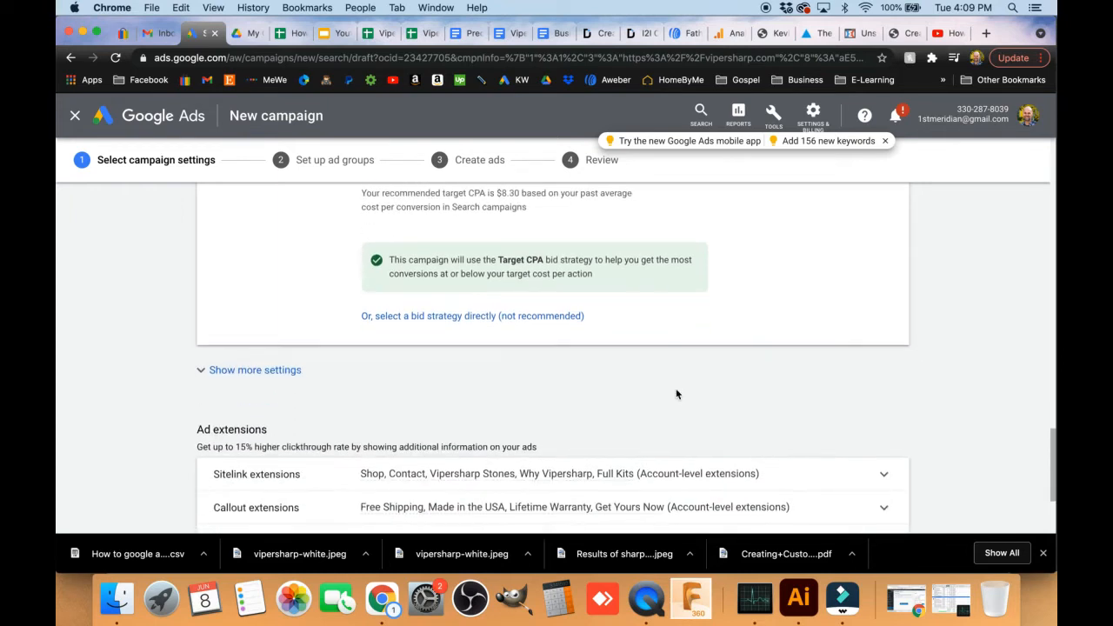
{"action": "scroll", "coordinate": [950, 373], "scroll_direction": "down", "scroll_amount": 8}
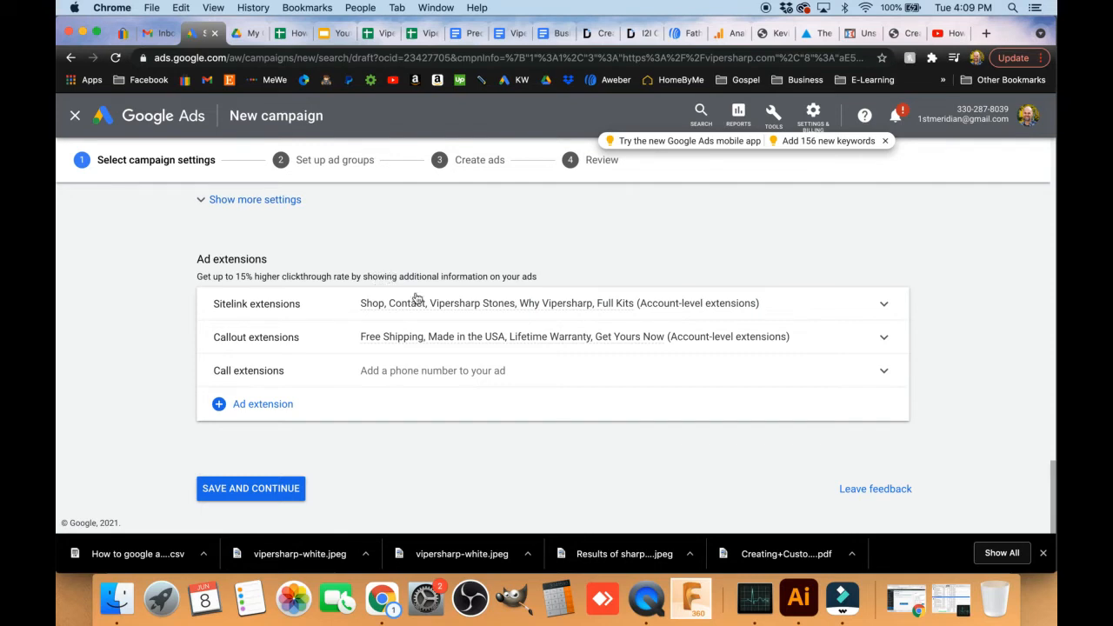
{"action": "mouse_move", "coordinate": [391, 344]}
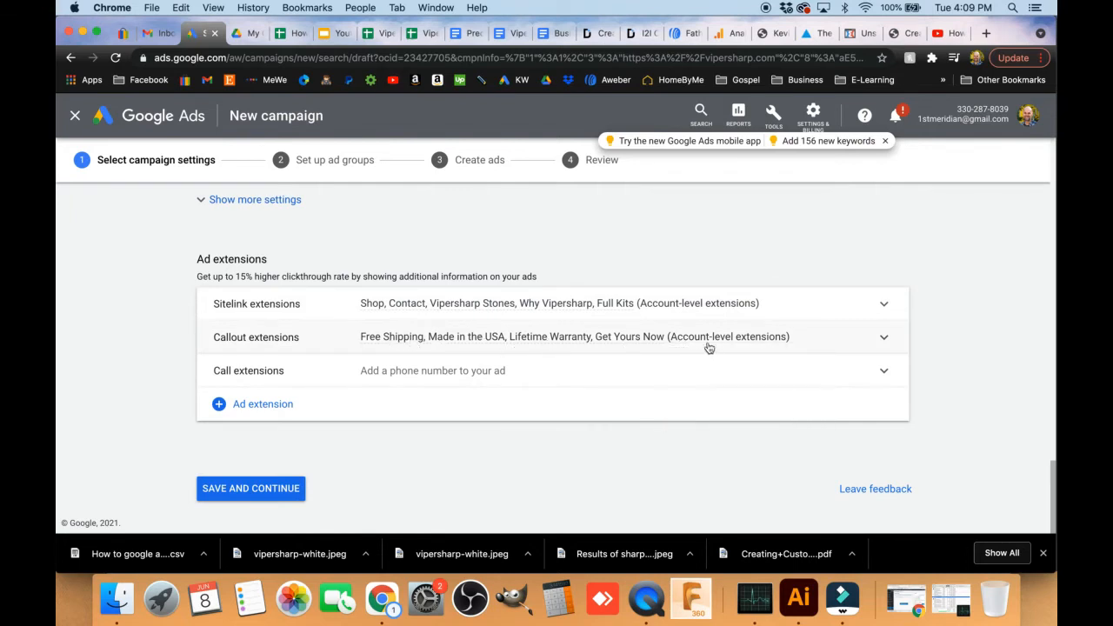
{"action": "left_click", "coordinate": [884, 340]}
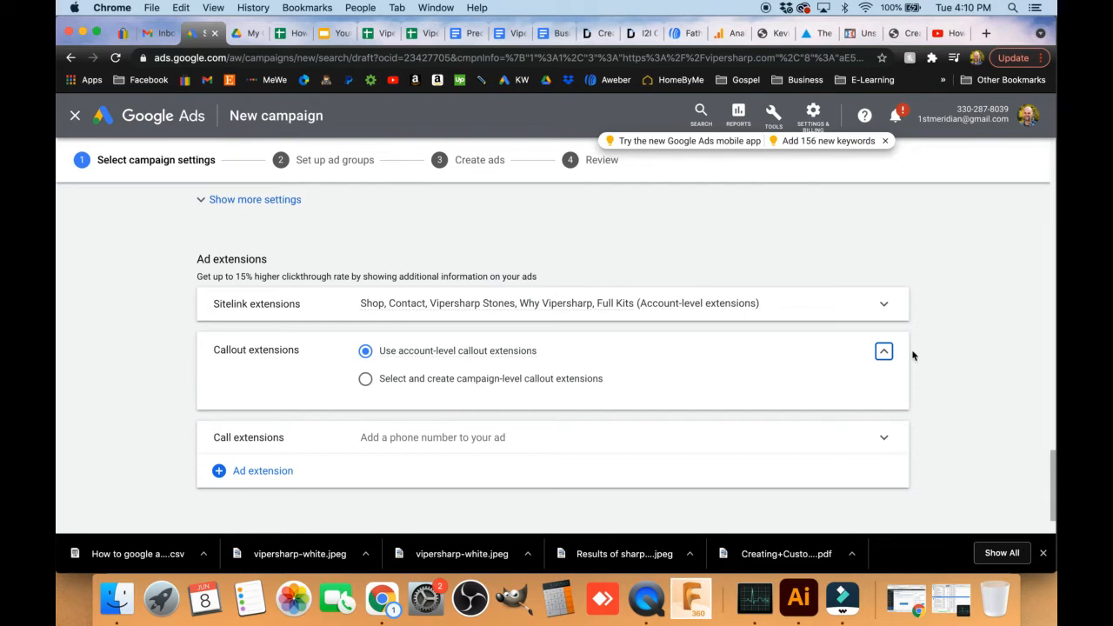
{"action": "scroll", "coordinate": [934, 418], "scroll_direction": "down", "scroll_amount": 2}
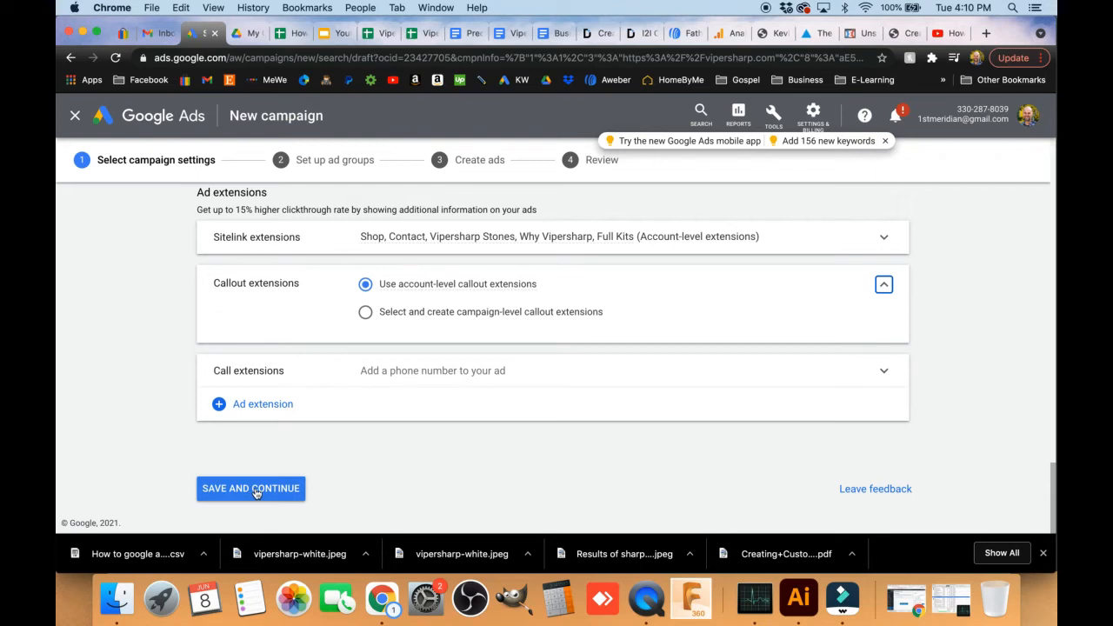
Use the campaign-level callout extensions Free Shipping and Made in the USA, and save the campaign settings.
{"action": "left_click", "coordinate": [366, 313]}
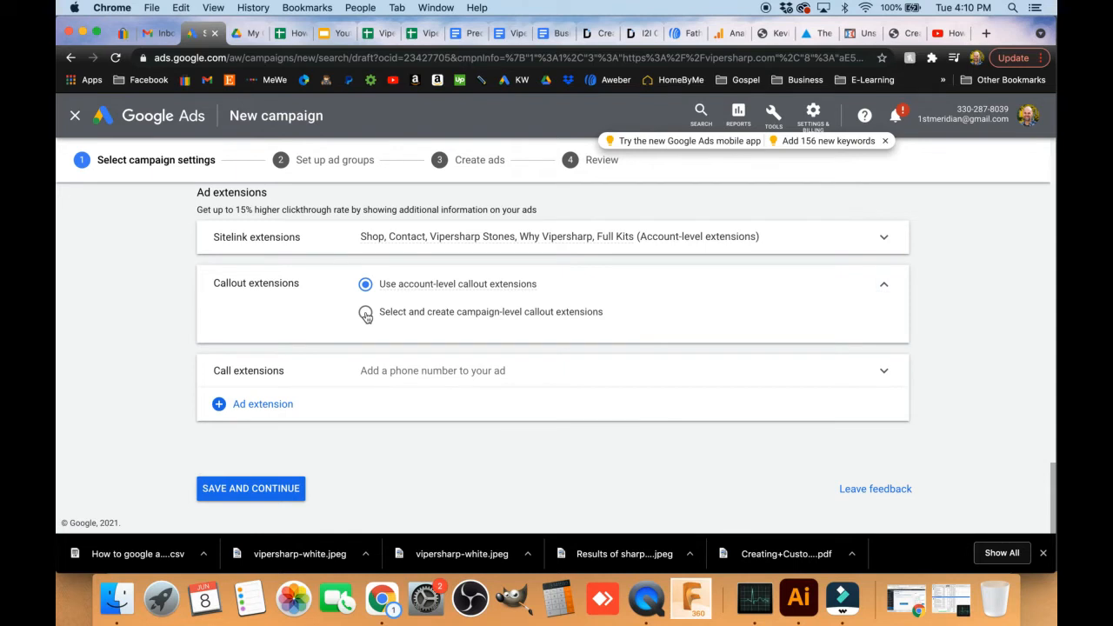
{"action": "left_click", "coordinate": [367, 314]}
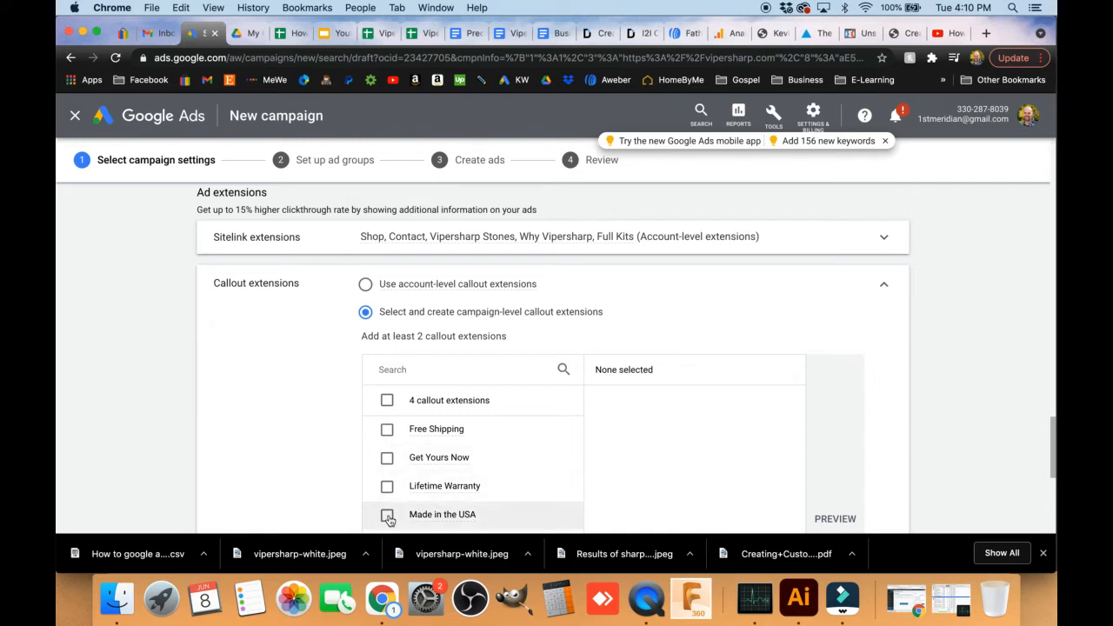
{"action": "left_click", "coordinate": [387, 430]}
{"action": "scroll", "coordinate": [918, 366], "scroll_direction": "down", "scroll_amount": 1}
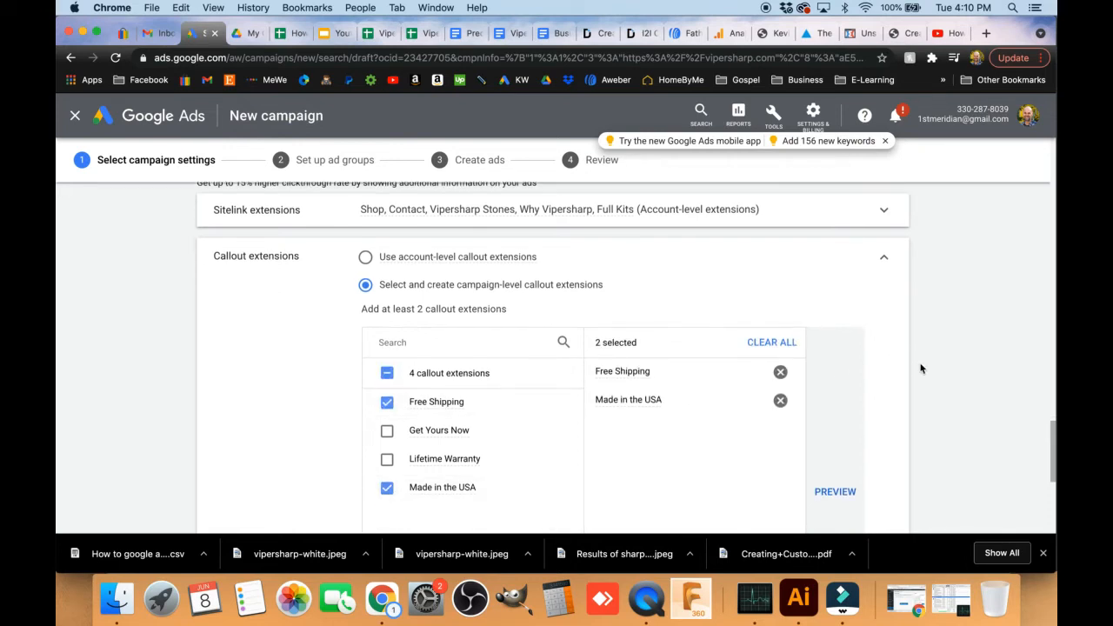
{"action": "scroll", "coordinate": [921, 369], "scroll_direction": "down", "scroll_amount": 5}
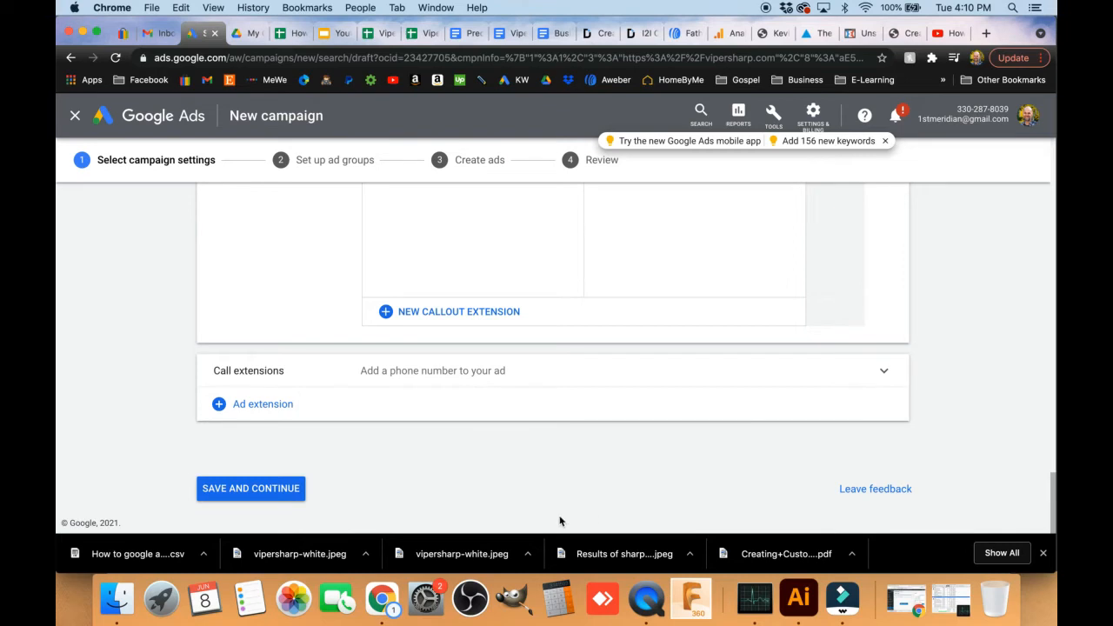
{"action": "left_click", "coordinate": [253, 491]}
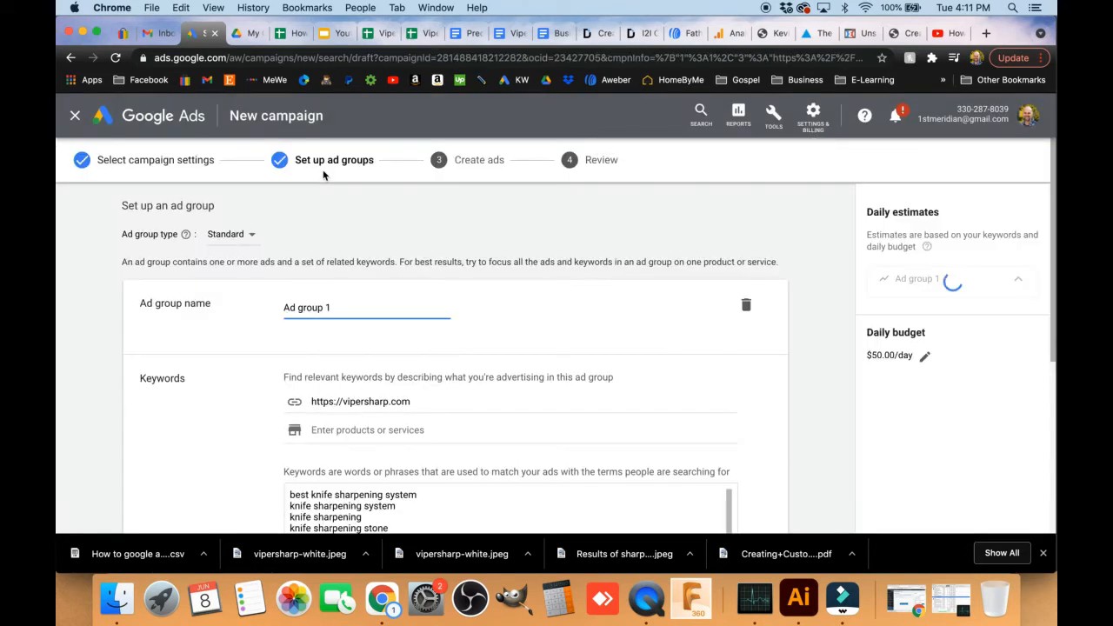
Name the ad group Fathers Day.
{"action": "left_click", "coordinate": [334, 307]}
{"action": "left_click_drag", "start_coordinate": [334, 307], "coordinate": [256, 309]}
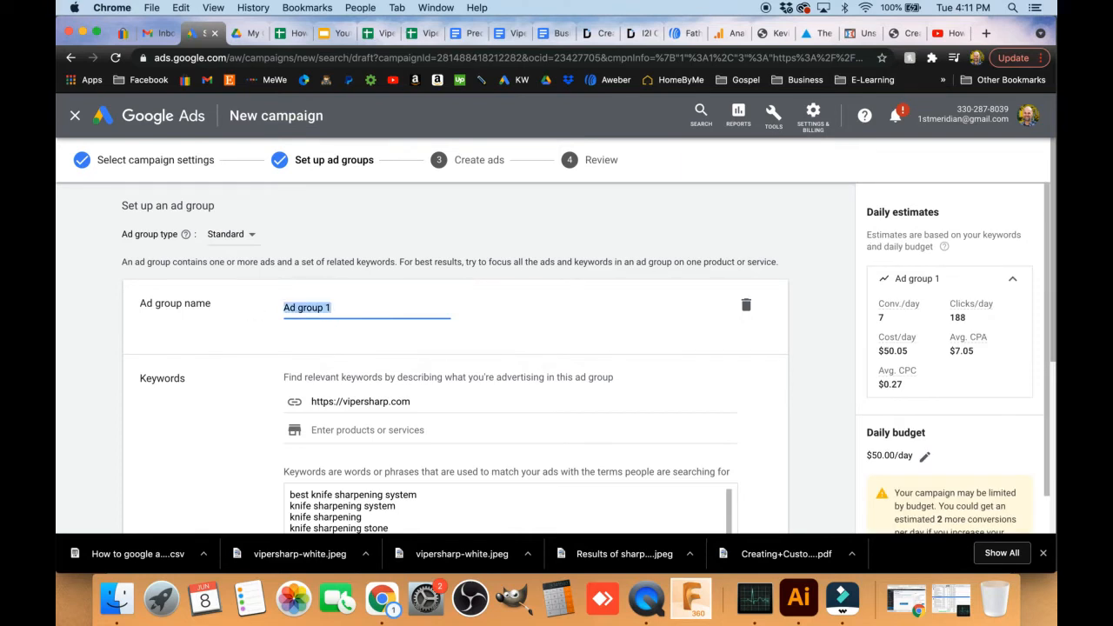
{"action": "type", "text": "Fathers Day"}
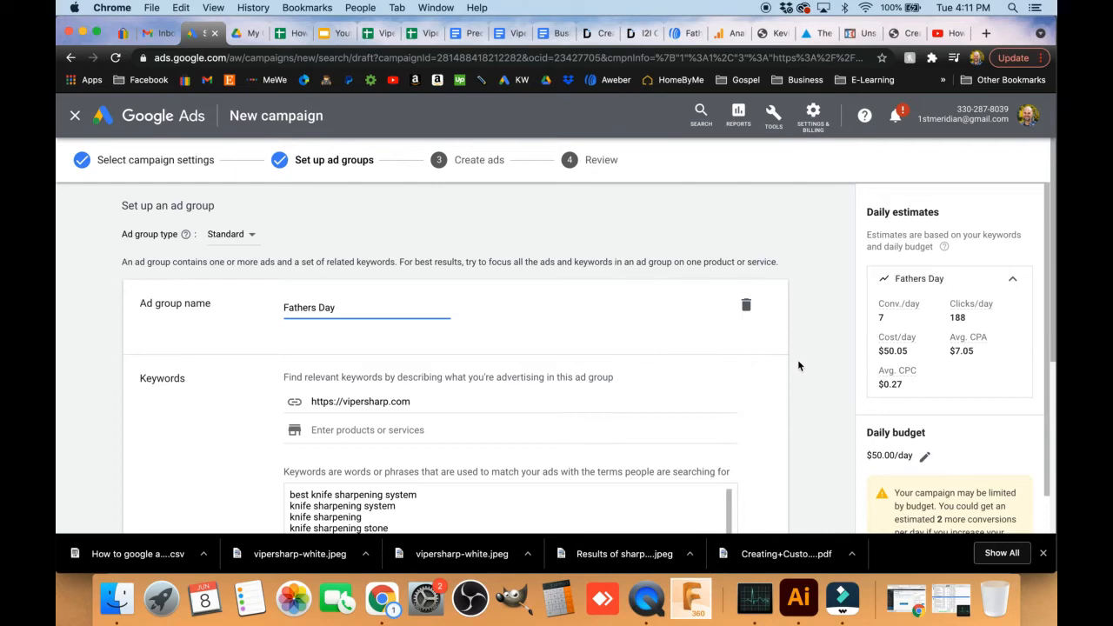
Review the ad group's suggested keywords, go through the new keywords experience guide and close it.
{"action": "scroll", "coordinate": [799, 366], "scroll_direction": "down", "scroll_amount": 5}
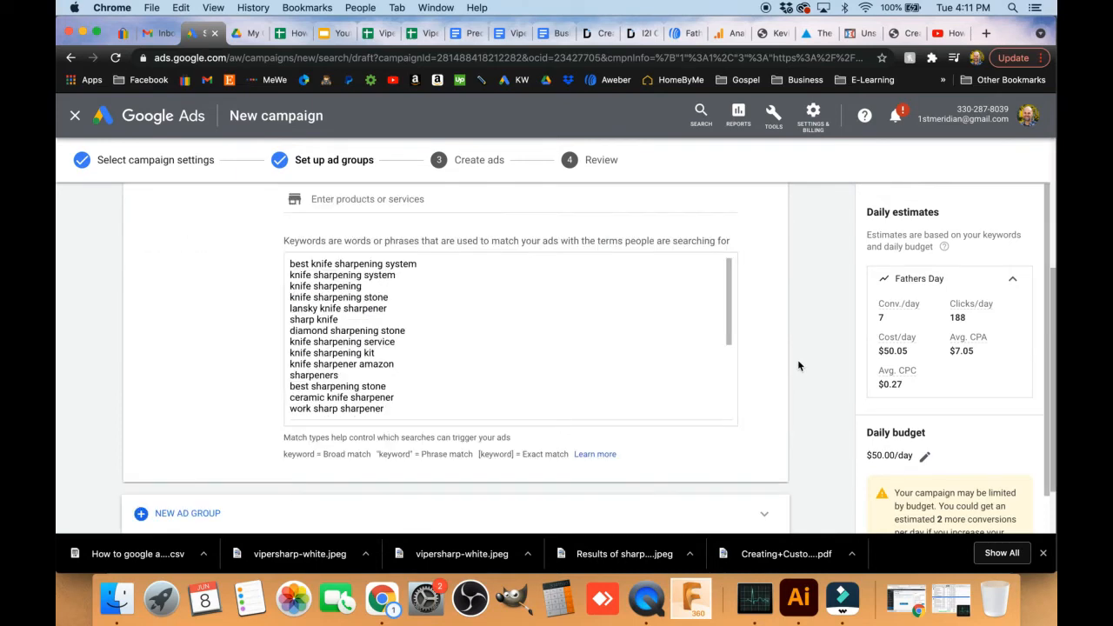
{"action": "scroll", "coordinate": [797, 359], "scroll_direction": "up", "scroll_amount": 2}
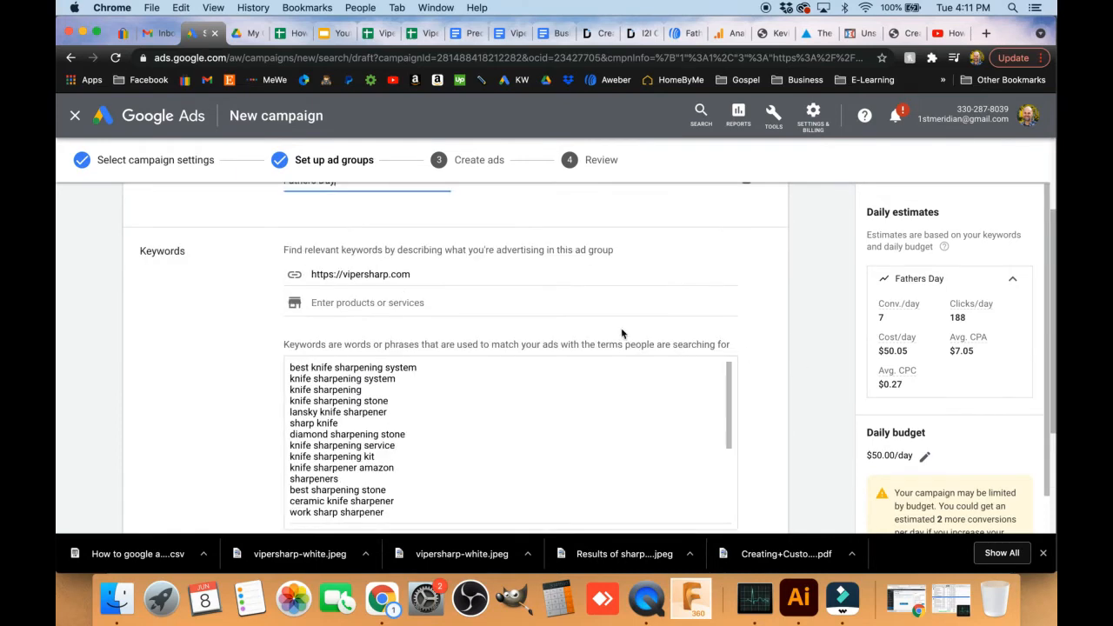
{"action": "left_click", "coordinate": [236, 265]}
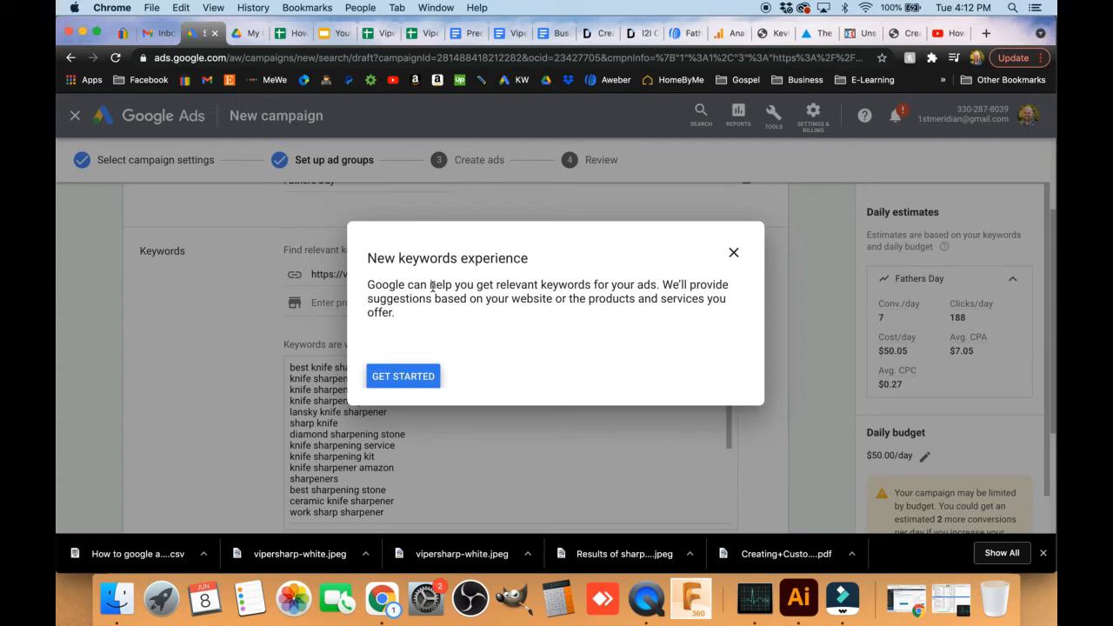
{"action": "left_click", "coordinate": [415, 379]}
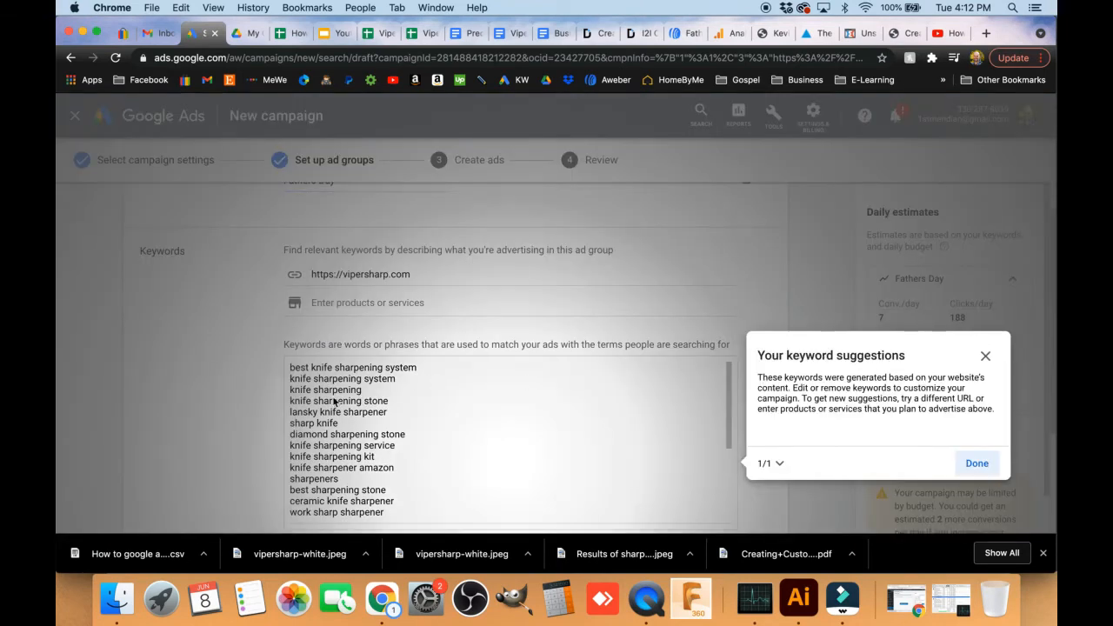
{"action": "left_click", "coordinate": [978, 465]}
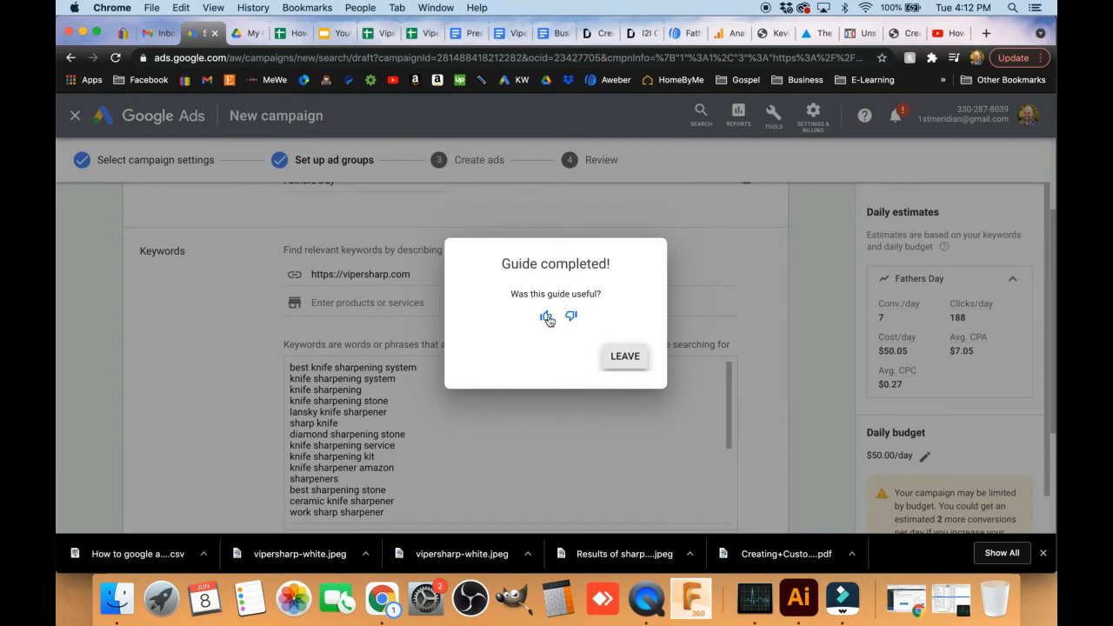
{"action": "left_click", "coordinate": [766, 424]}
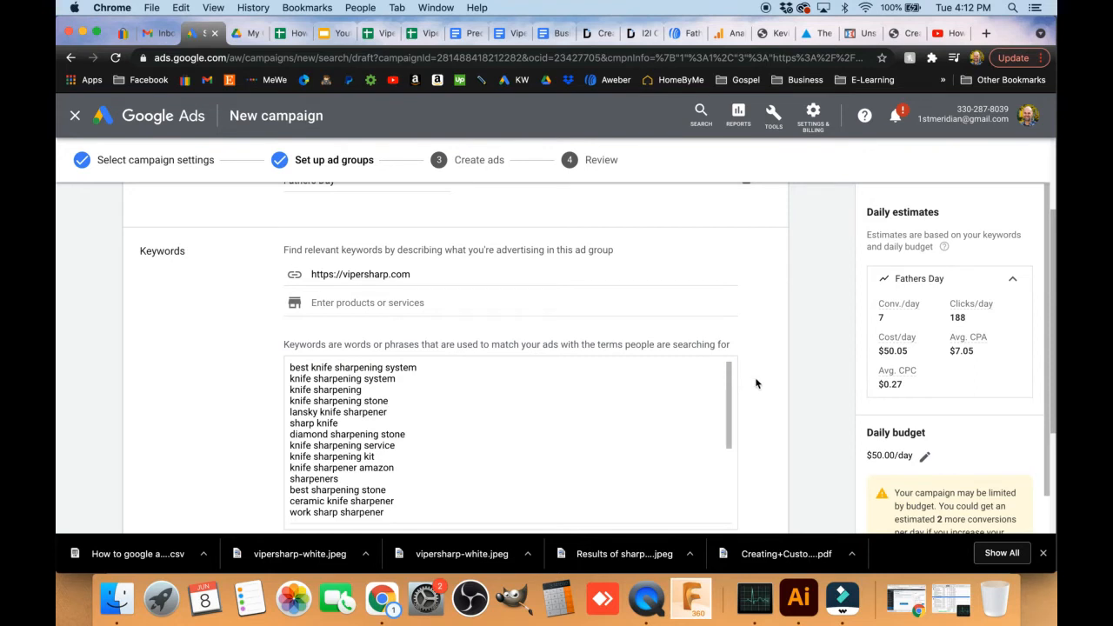
Delete the keywords "lansky knife sharpener" and "sharp knife" from the Fathers Day ad group.
{"action": "scroll", "coordinate": [756, 384], "scroll_direction": "down", "scroll_amount": 1}
{"action": "scroll", "coordinate": [757, 383], "scroll_direction": "down", "scroll_amount": 4}
{"action": "scroll", "coordinate": [757, 383], "scroll_direction": "up", "scroll_amount": 2}
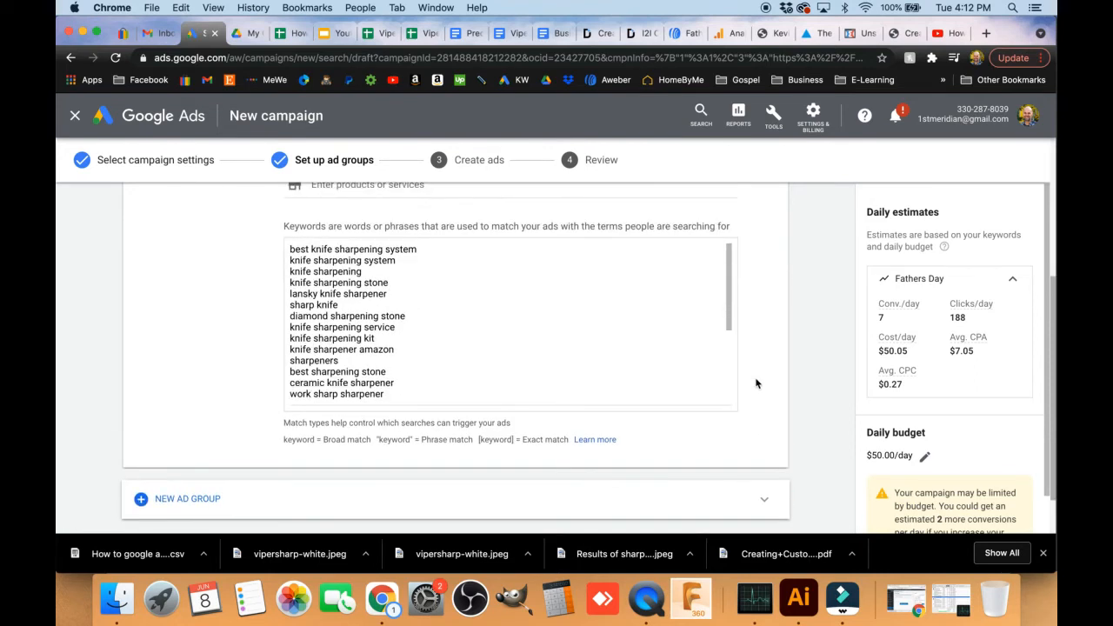
{"action": "left_click", "coordinate": [362, 250]}
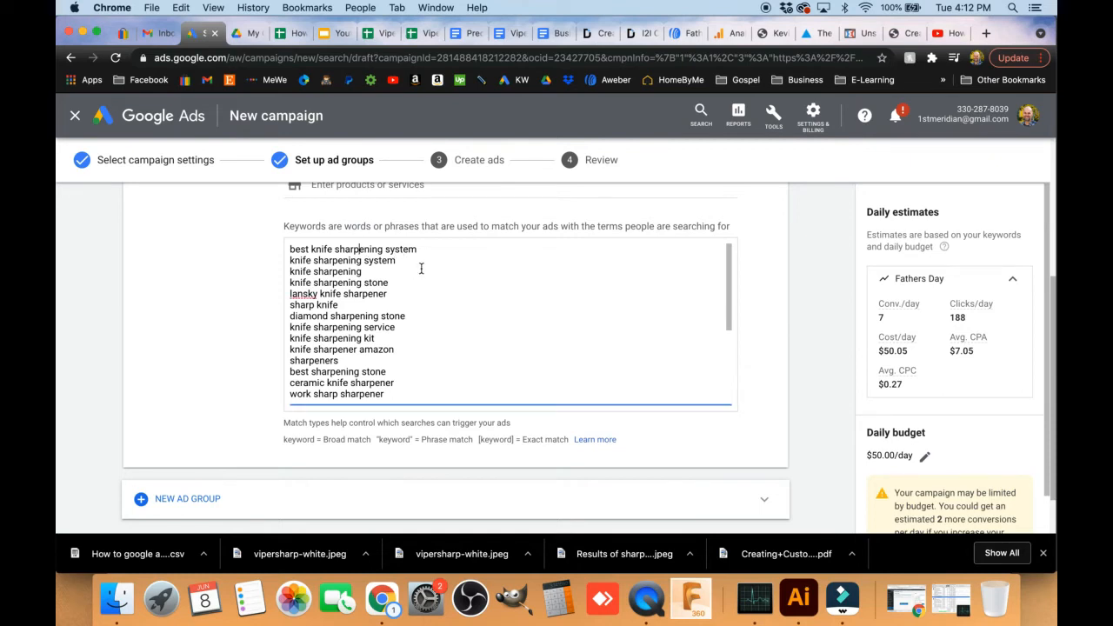
{"action": "left_click", "coordinate": [351, 304]}
{"action": "left_click_drag", "start_coordinate": [283, 305], "coordinate": [284, 300]}
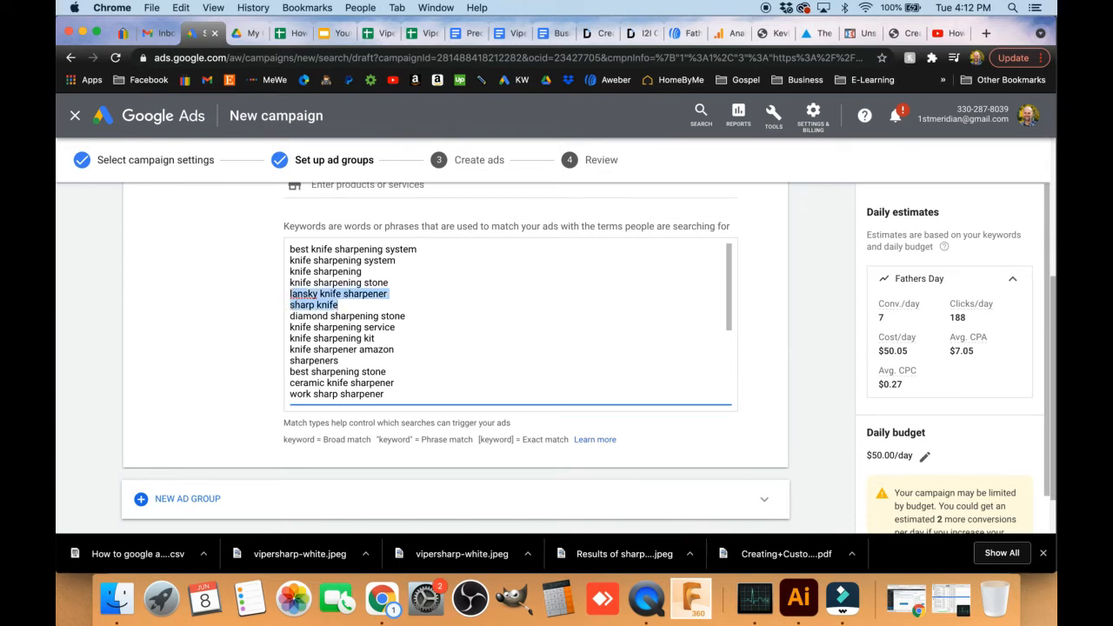
{"action": "key", "text": "BackSpace"}
{"action": "key", "text": "BackSpace"}
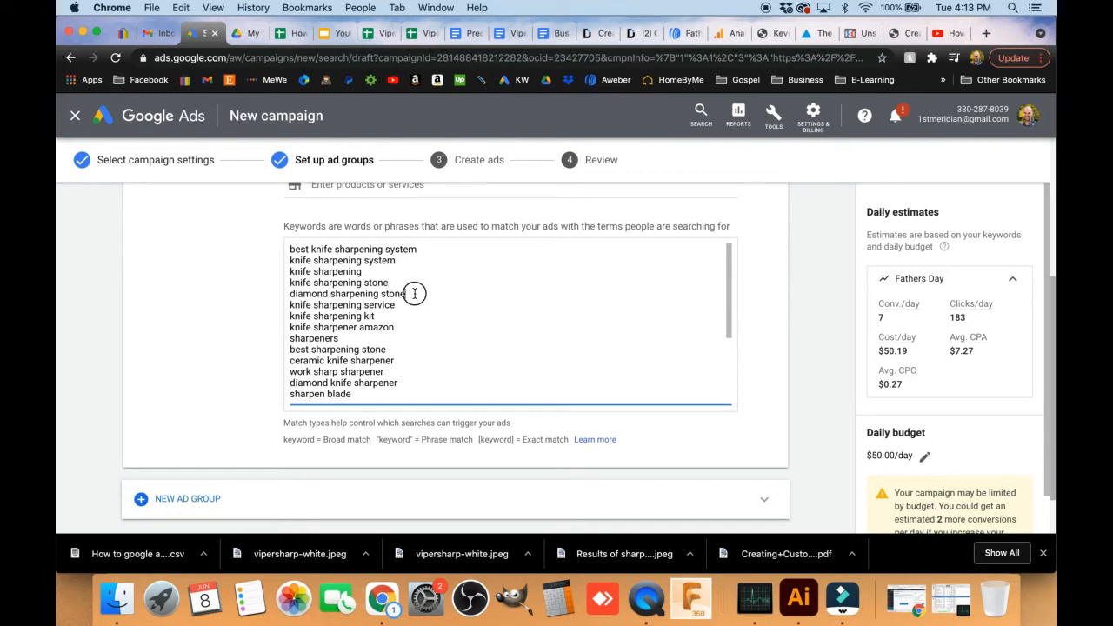
Delete the keyword "knife sharpening service" and its empty line from the Fathers Day ad group's keyword list.
{"action": "left_click_drag", "start_coordinate": [415, 294], "coordinate": [284, 294]}
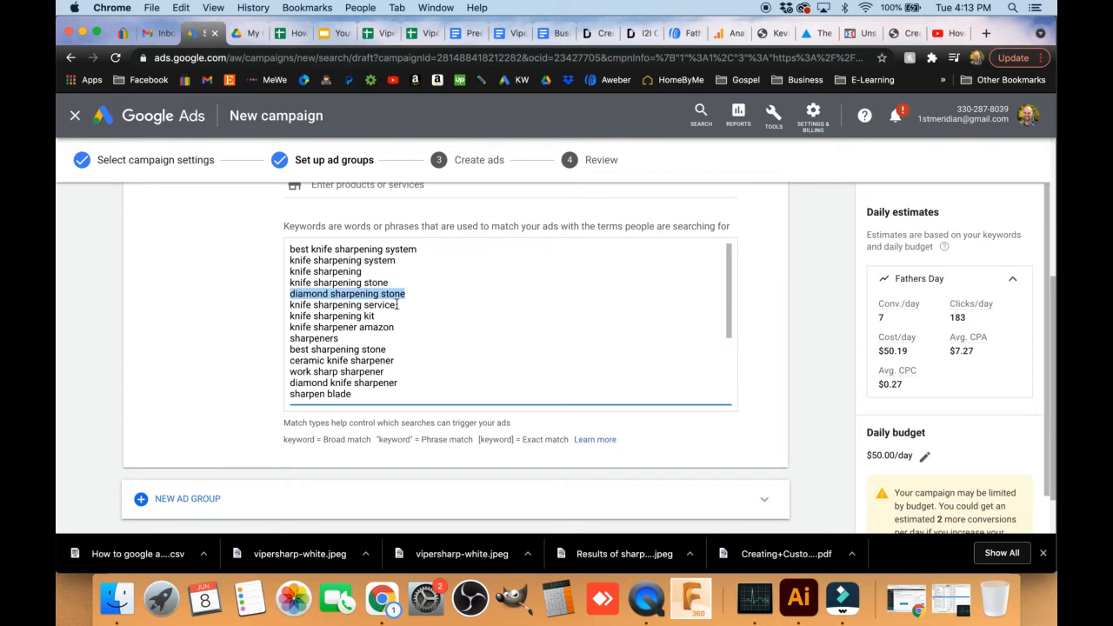
{"action": "left_click_drag", "start_coordinate": [397, 305], "coordinate": [277, 298]}
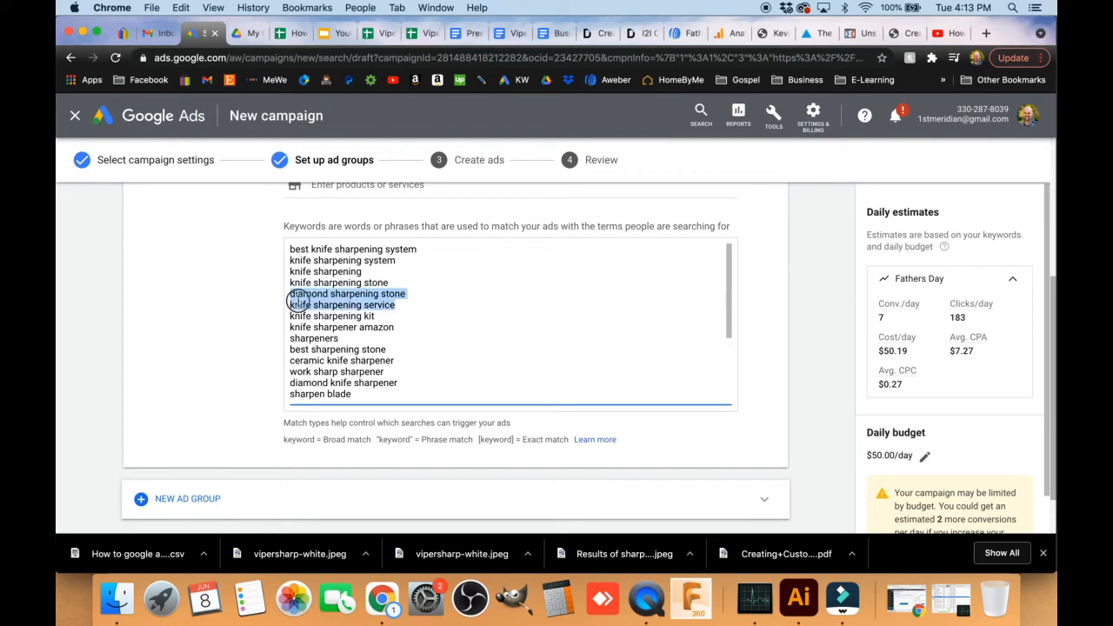
{"action": "left_click", "coordinate": [299, 305]}
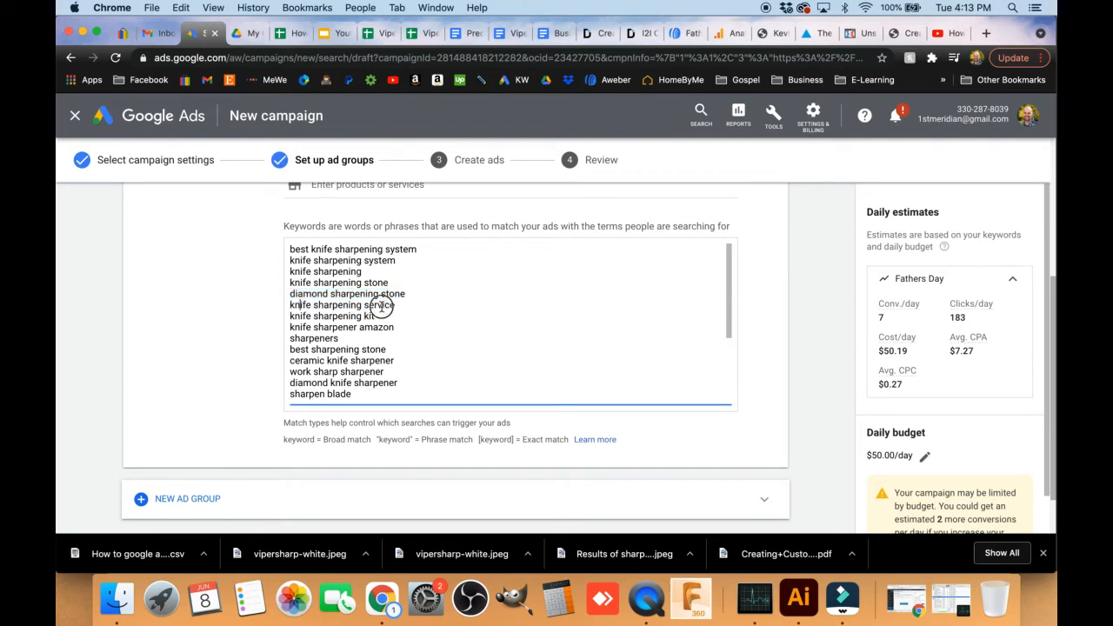
{"action": "left_click", "coordinate": [290, 305]}
{"action": "key", "text": "shift+End"}
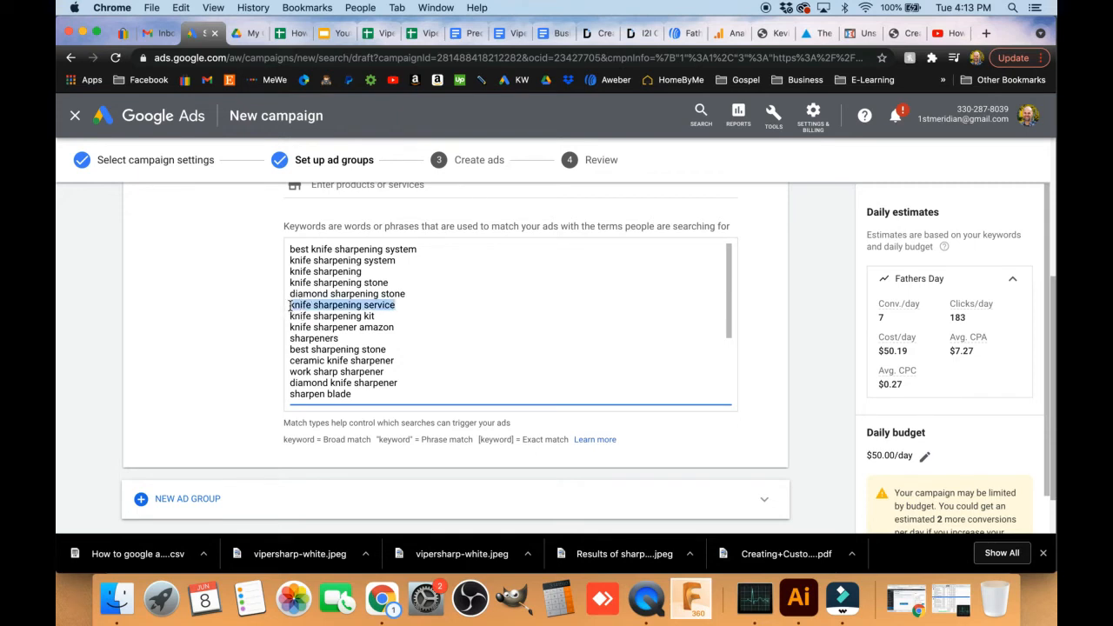
{"action": "key", "text": "BackSpace"}
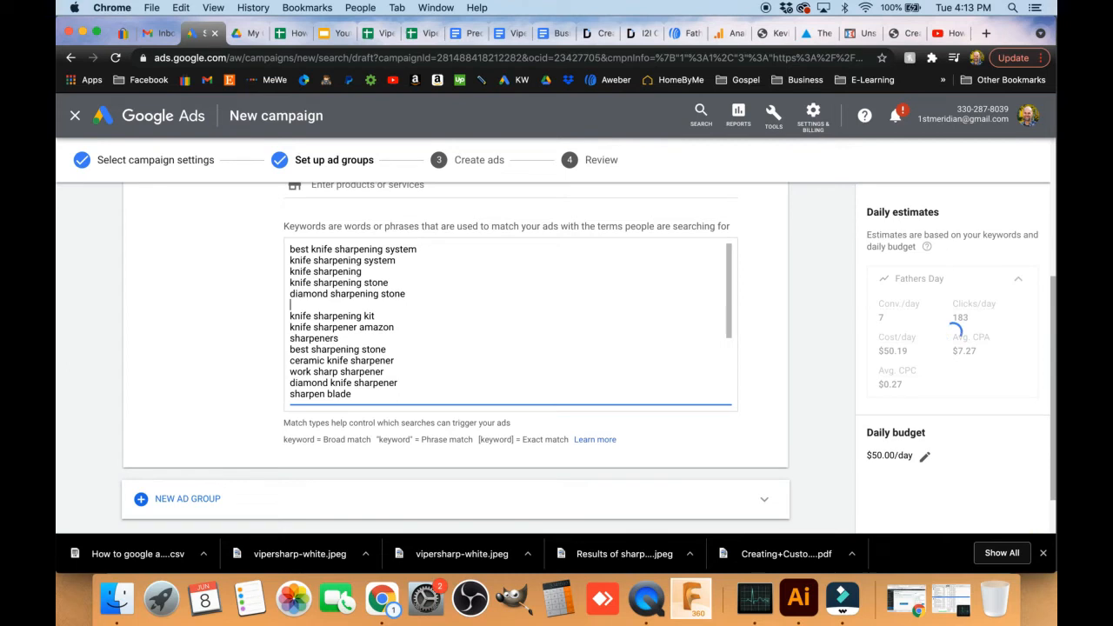
{"action": "key", "text": "BackSpace"}
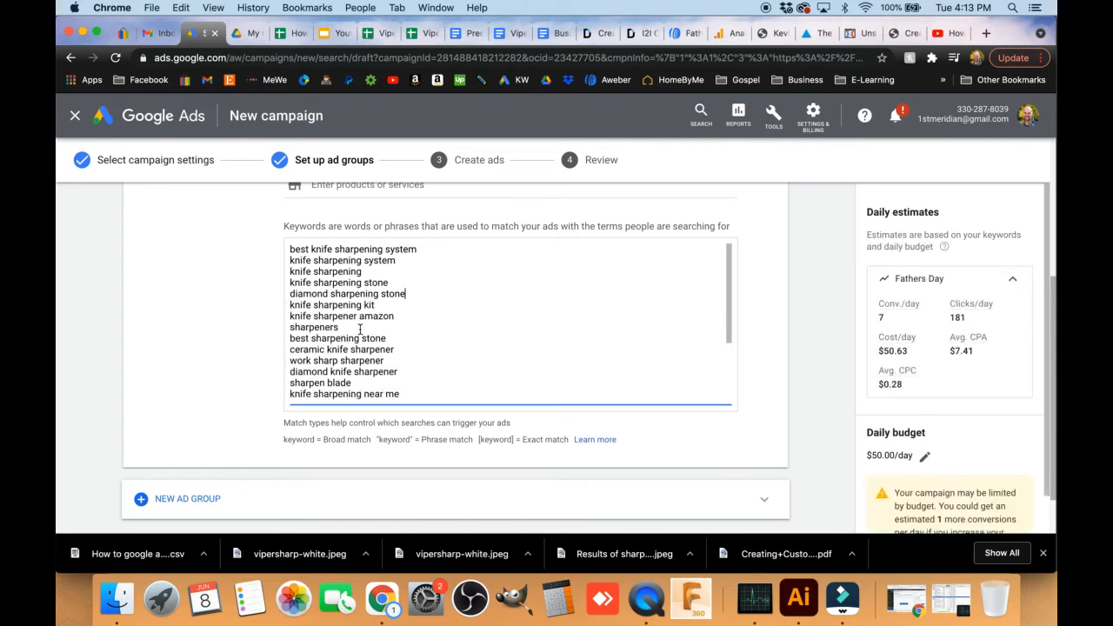
Delete the keywords "knife sharpener amazon", "sharpeners", "best sharpening stone", "ceramic knife sharpener" and "work sharp sharpener", leaving no blank line.
{"action": "left_click_drag", "start_coordinate": [395, 317], "coordinate": [289, 319]}
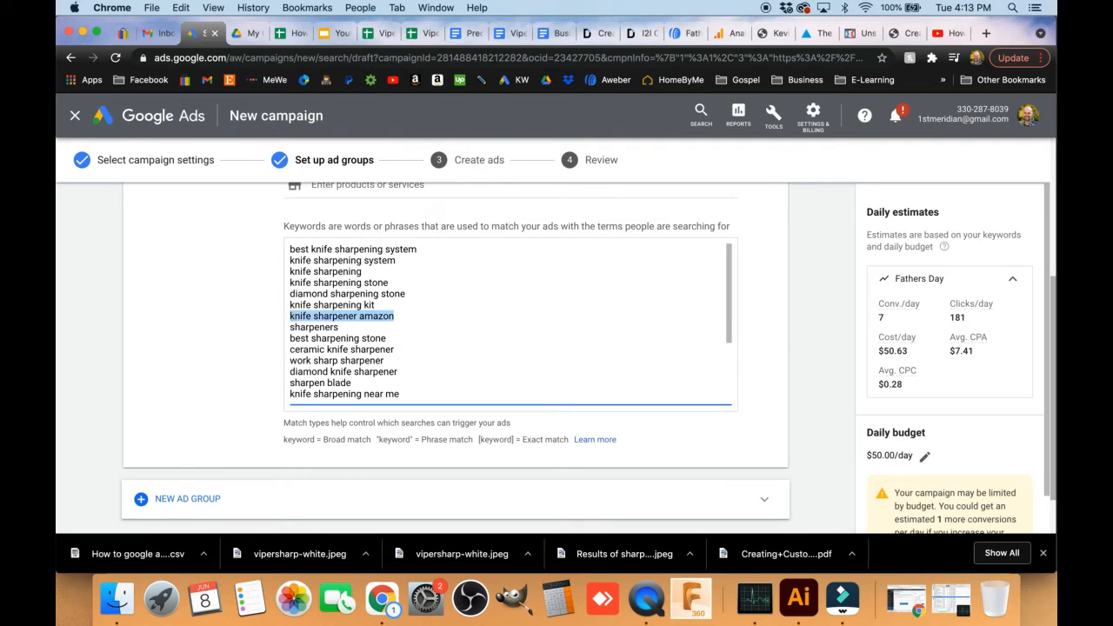
{"action": "key", "text": "BackSpace"}
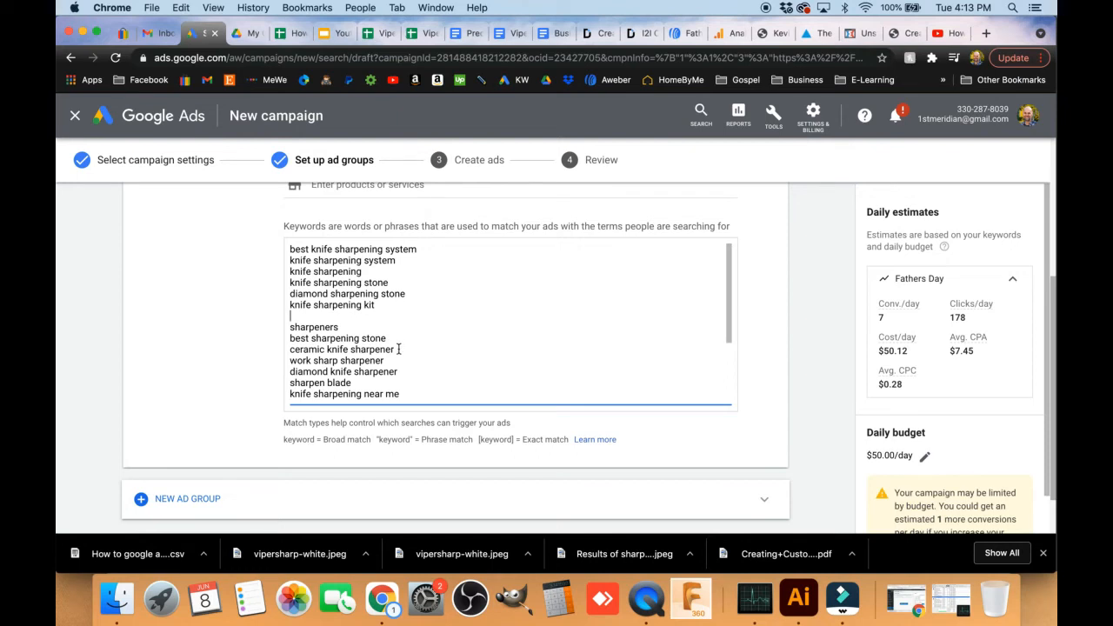
{"action": "left_click_drag", "start_coordinate": [394, 358], "coordinate": [289, 322]}
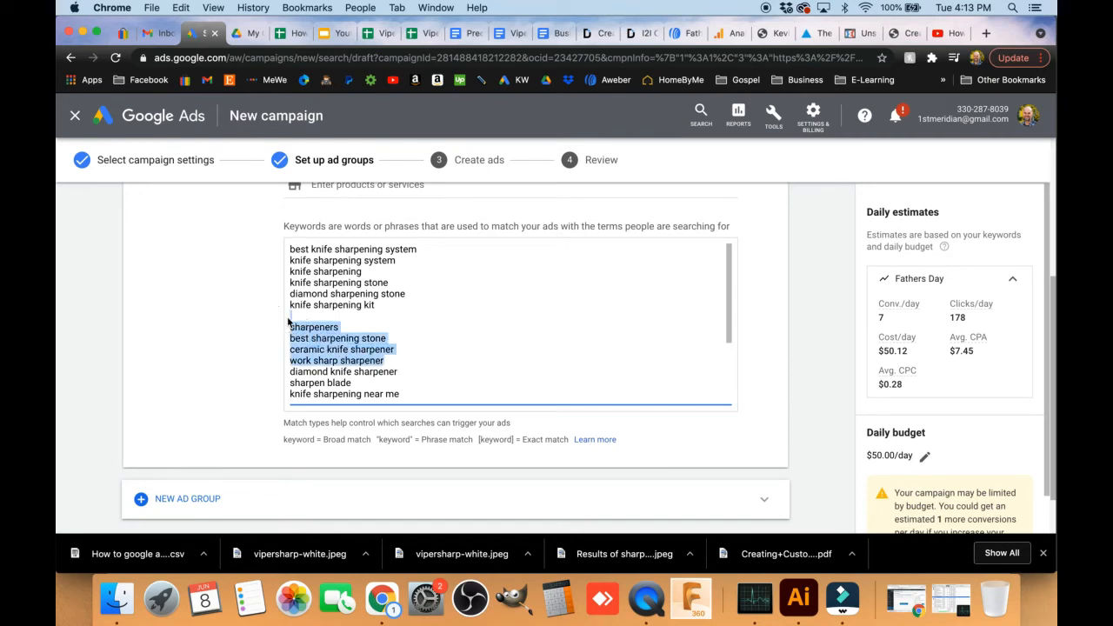
{"action": "key", "text": "BackSpace"}
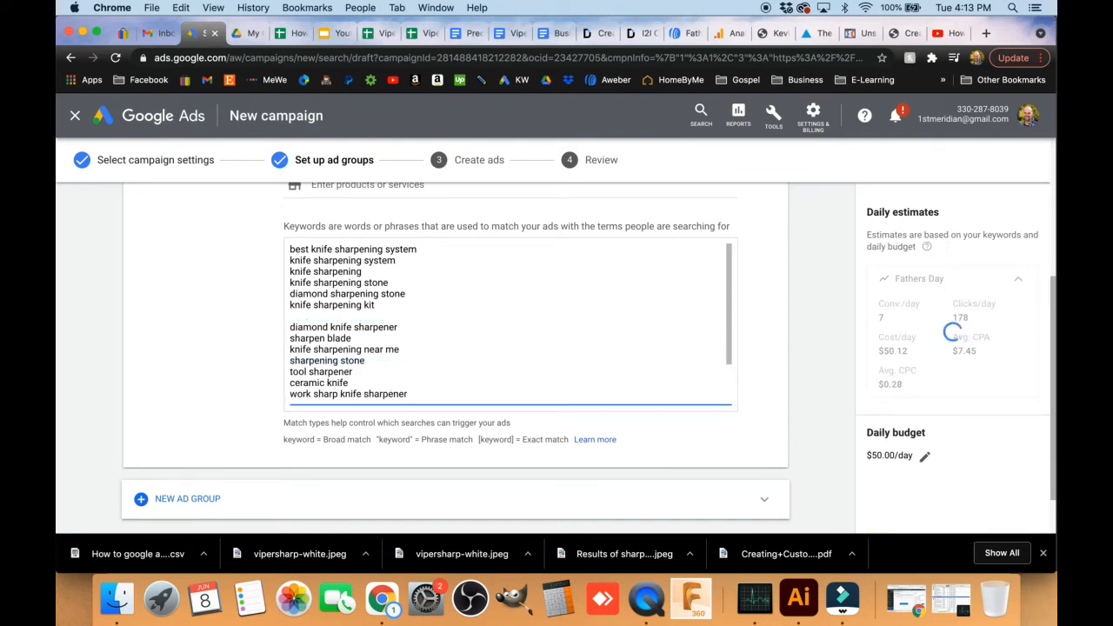
{"action": "key", "text": "BackSpace"}
Delete the block of keywords from "sharpen blade" through "work sharp knife sharpener".
{"action": "left_click", "coordinate": [291, 324]}
{"action": "left_click_drag", "start_coordinate": [291, 324], "coordinate": [416, 350]}
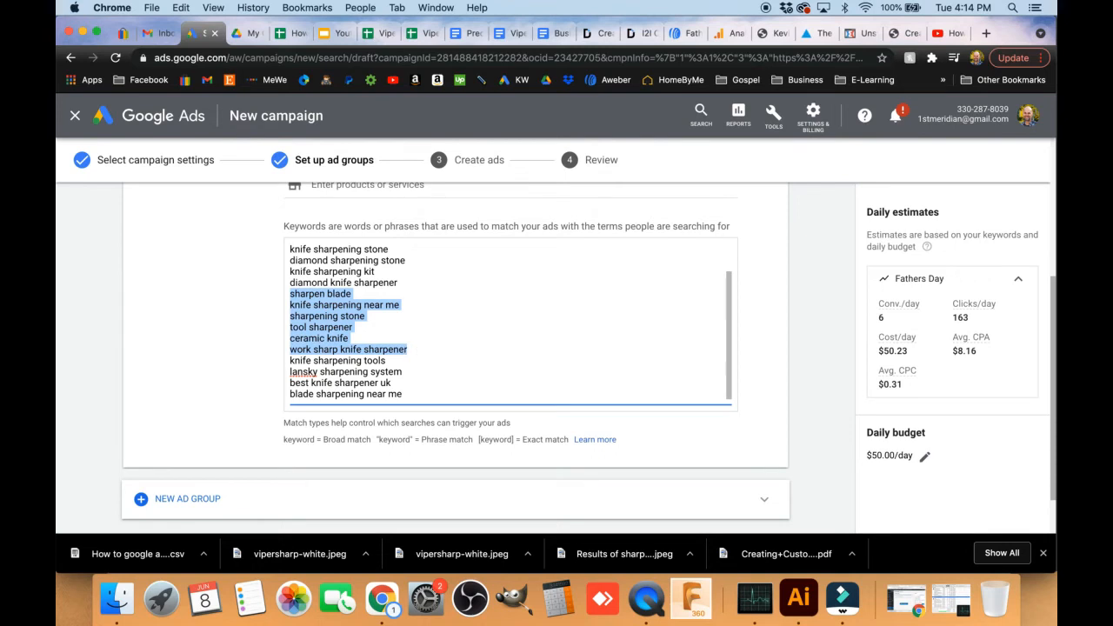
{"action": "key", "text": "BackSpace"}
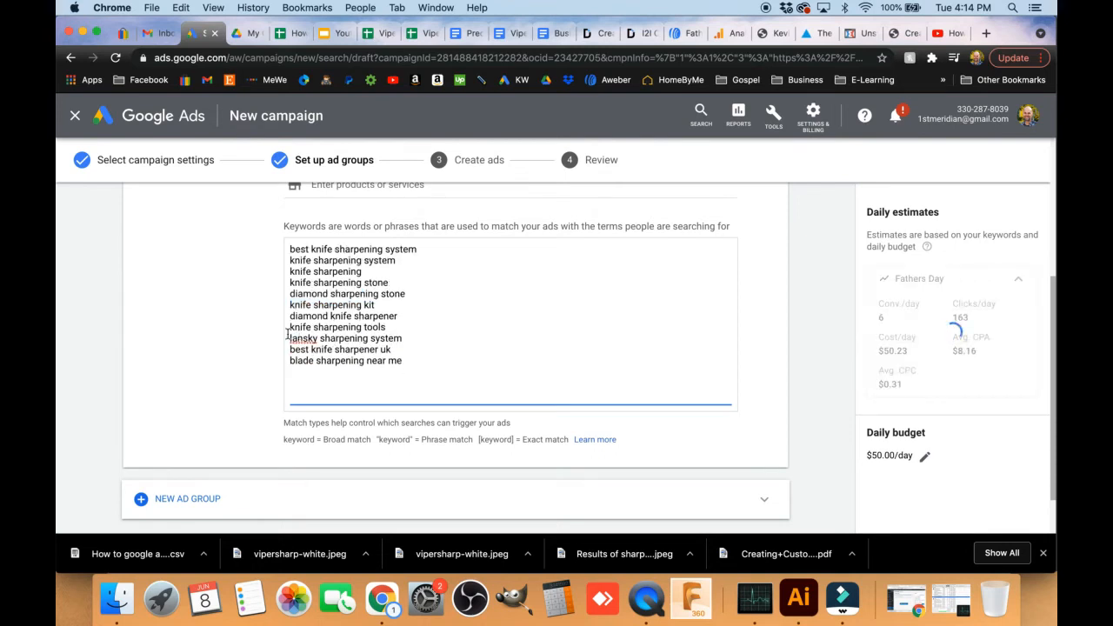
Delete the keywords "lansky sharpening system", "best knife sharpener uk" and "blade sharpening near me", ending the list with "knife sharpening tools".
{"action": "left_click", "coordinate": [404, 348]}
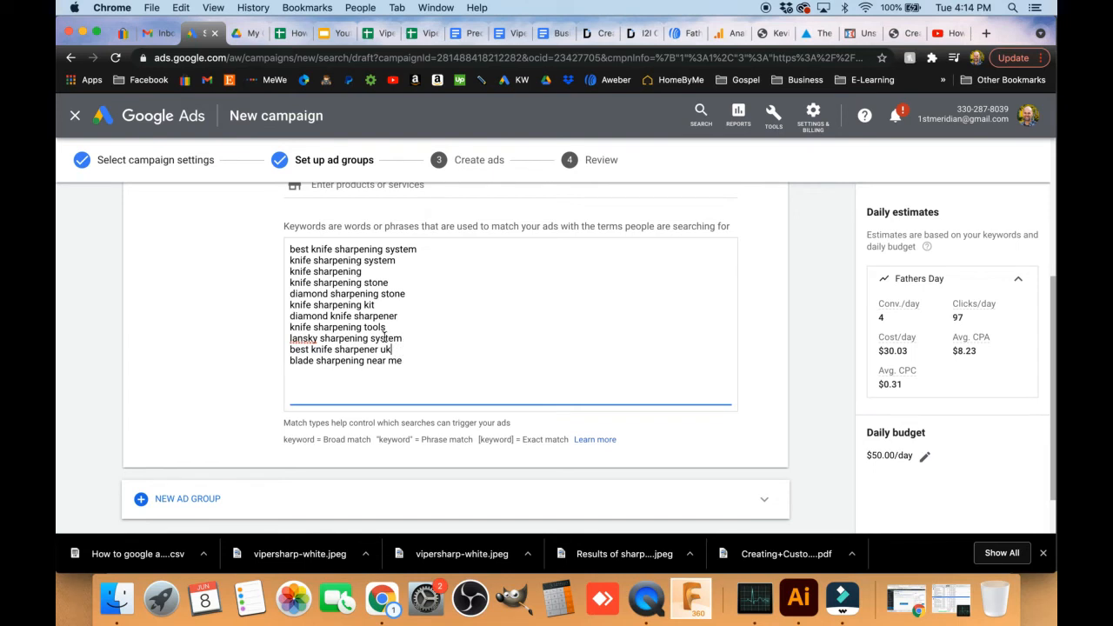
{"action": "triple_click", "coordinate": [385, 337]}
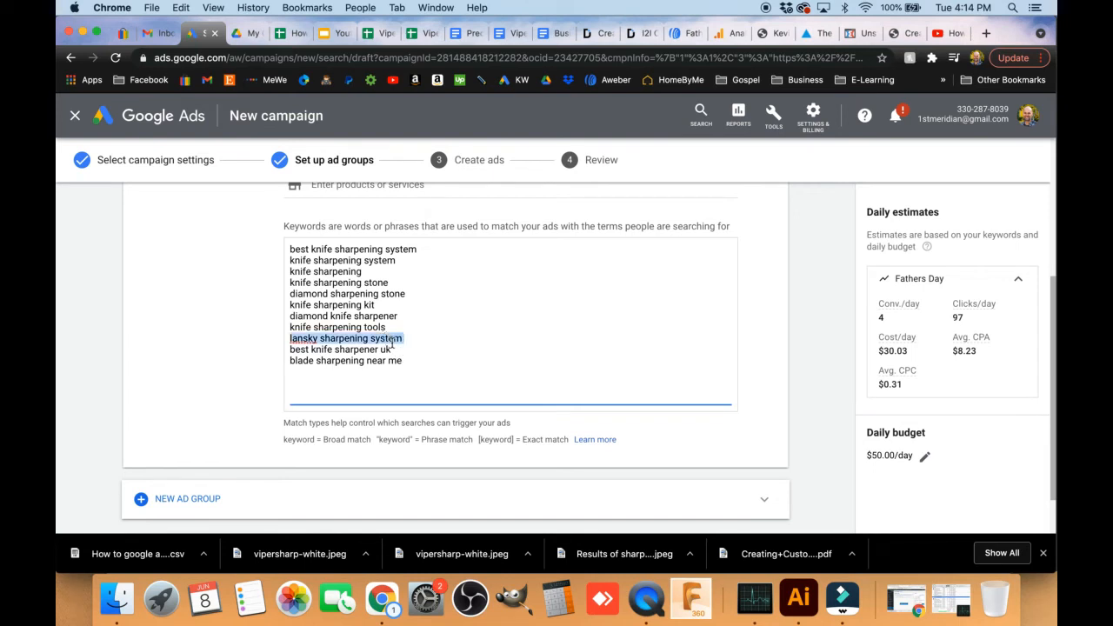
{"action": "left_click", "coordinate": [411, 355]}
{"action": "left_click_drag", "start_coordinate": [417, 361], "coordinate": [290, 338]}
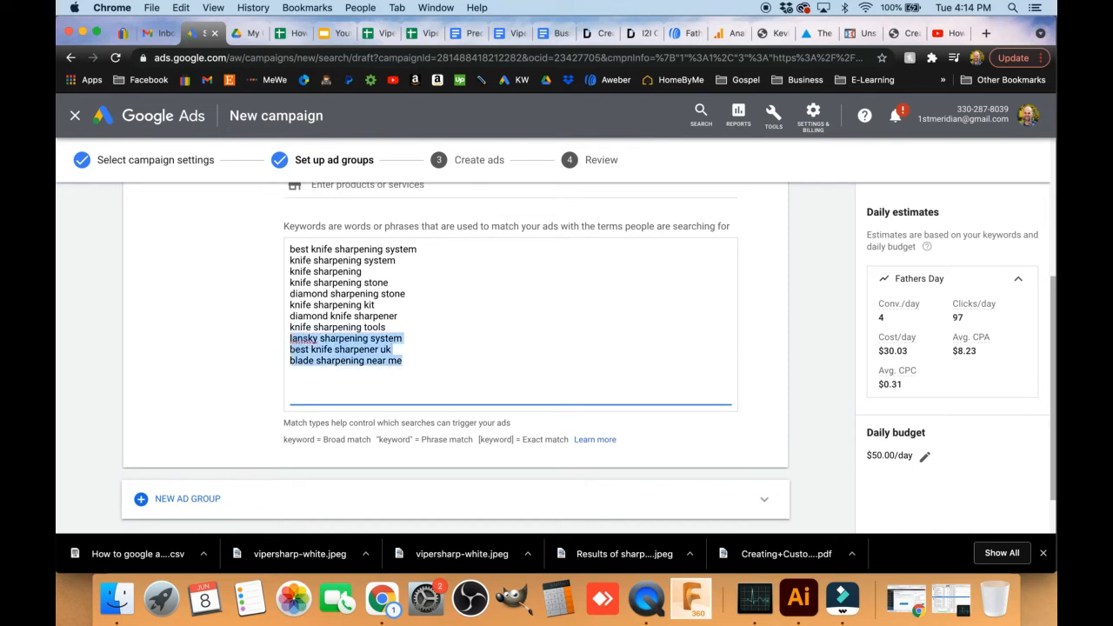
{"action": "key", "text": "BackSpace"}
{"action": "key", "text": "BackSpace"}
{"action": "key", "text": "BackSpace"}
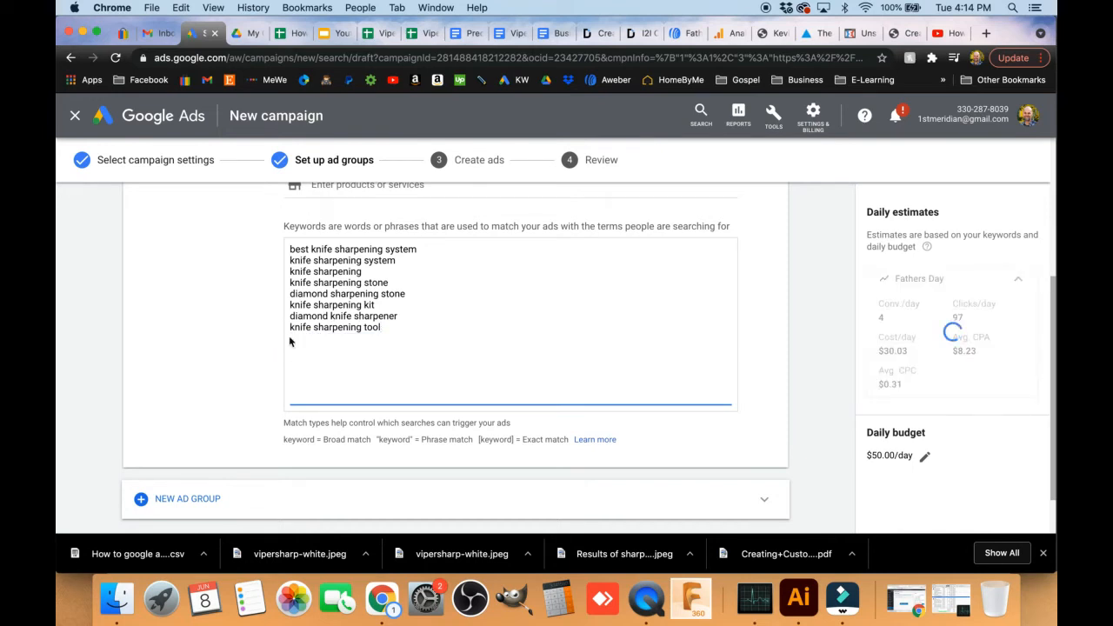
{"action": "type", "text": "s"}
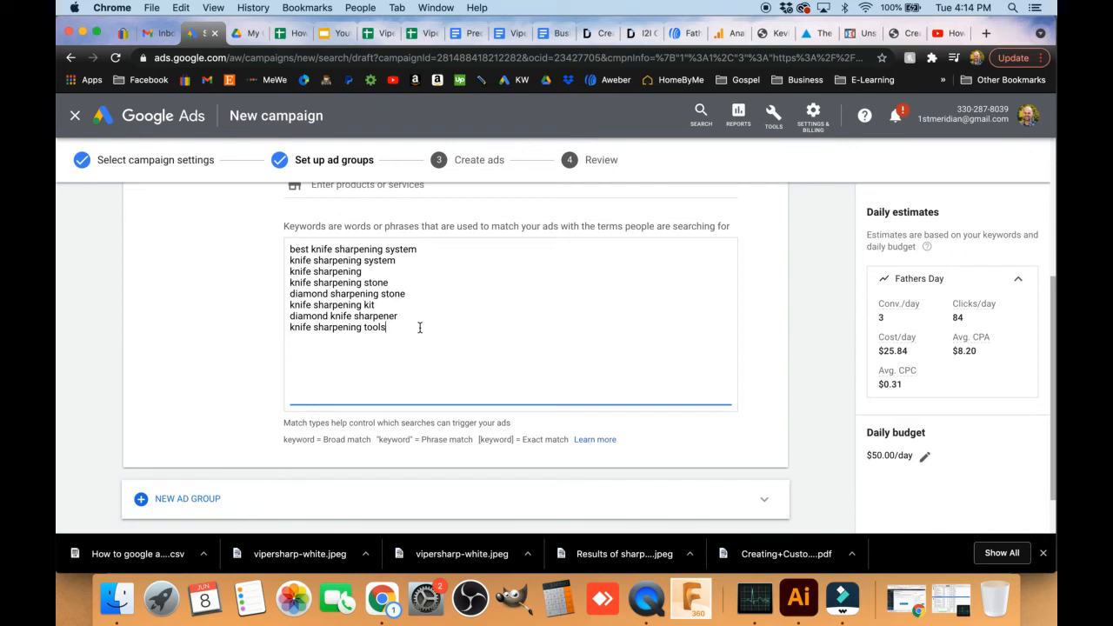
Add the keywords "Professional knife sharpener" and "professional knife shaprening system" at the end of the list.
{"action": "key", "text": "Return"}
{"action": "type", "text": "Professional knife sharpener"}
{"action": "key", "text": "Return"}
{"action": "type", "text": "profe"}
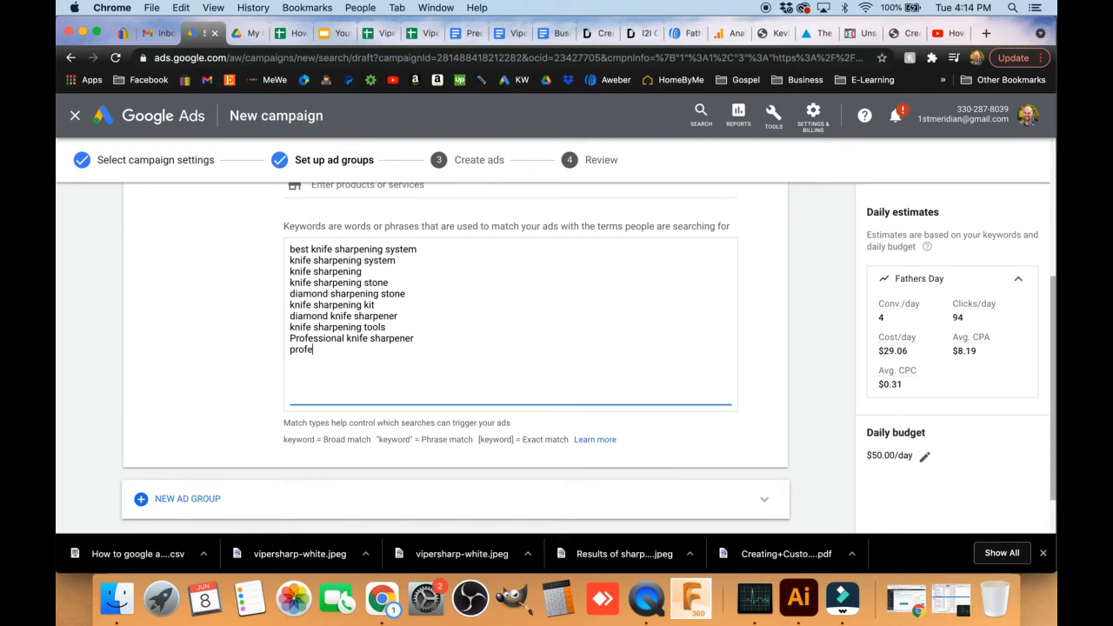
{"action": "type", "text": "ssional knife shapre"}
{"action": "type", "text": "ning system"}
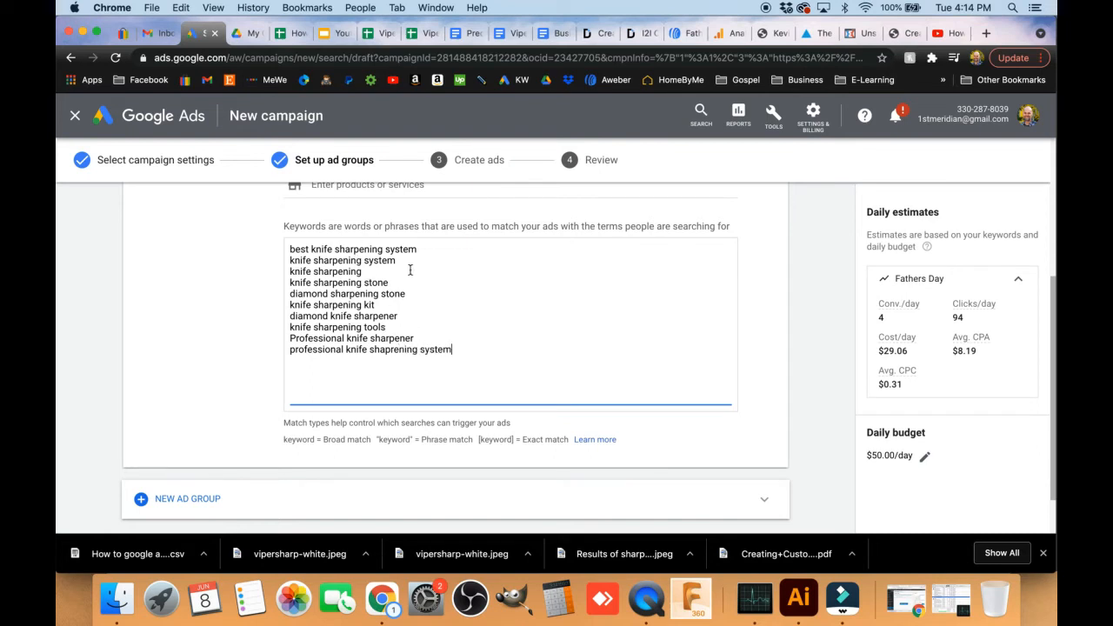
Open the ViperSharp-Keyword Stats spreadsheet, copy the allintitle query for "kitchen knife sharpener" and search Google for it.
{"action": "left_click", "coordinate": [237, 33]}
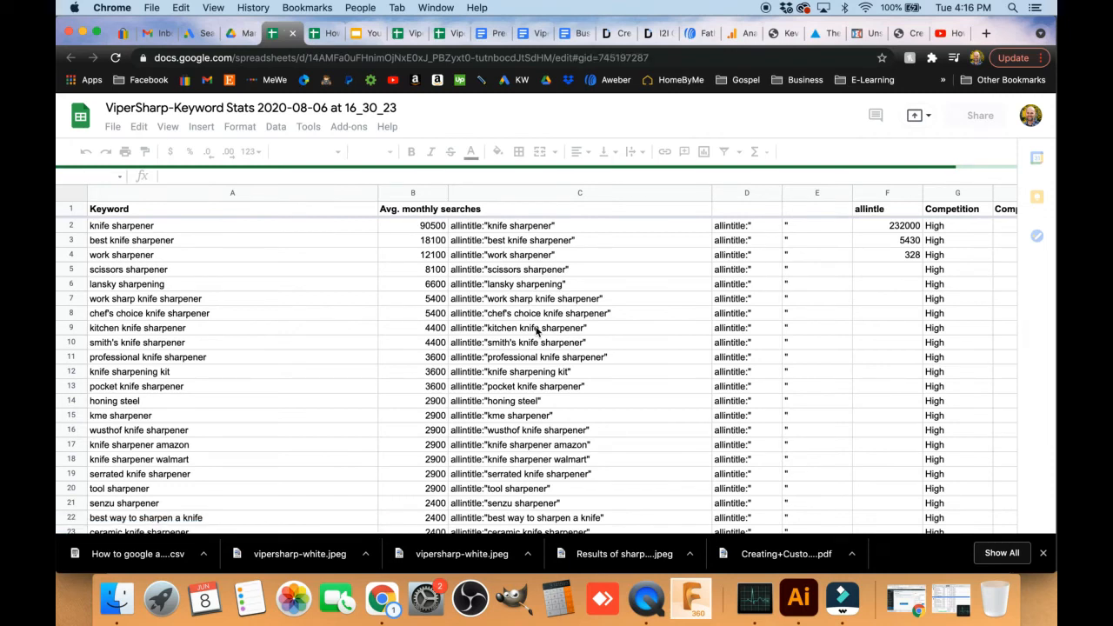
{"action": "left_click", "coordinate": [537, 330]}
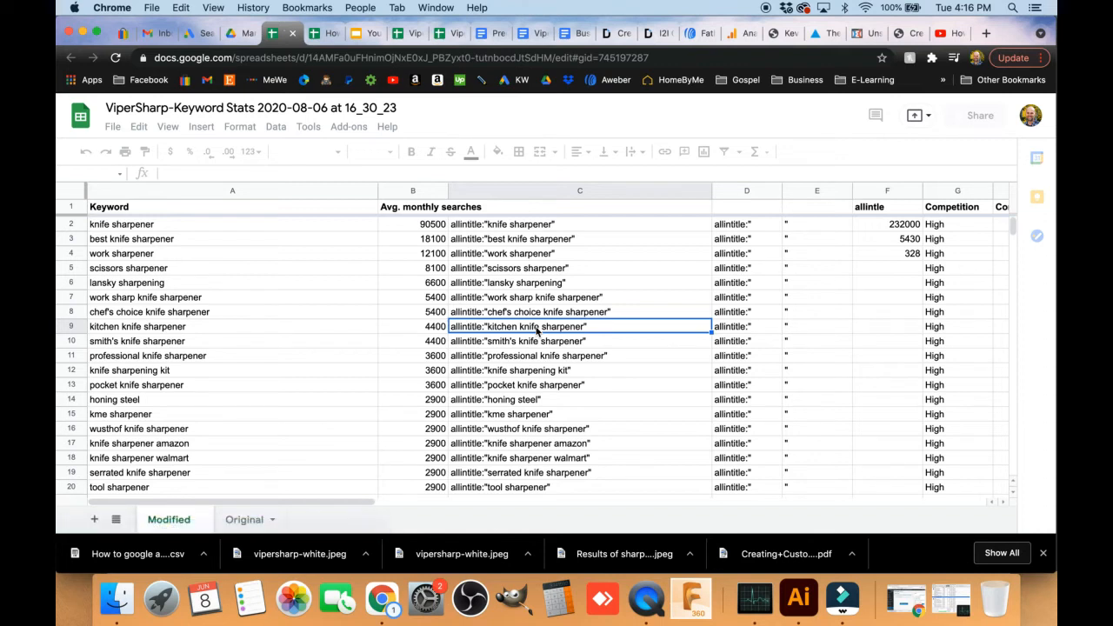
{"action": "key", "text": "ctrl+c"}
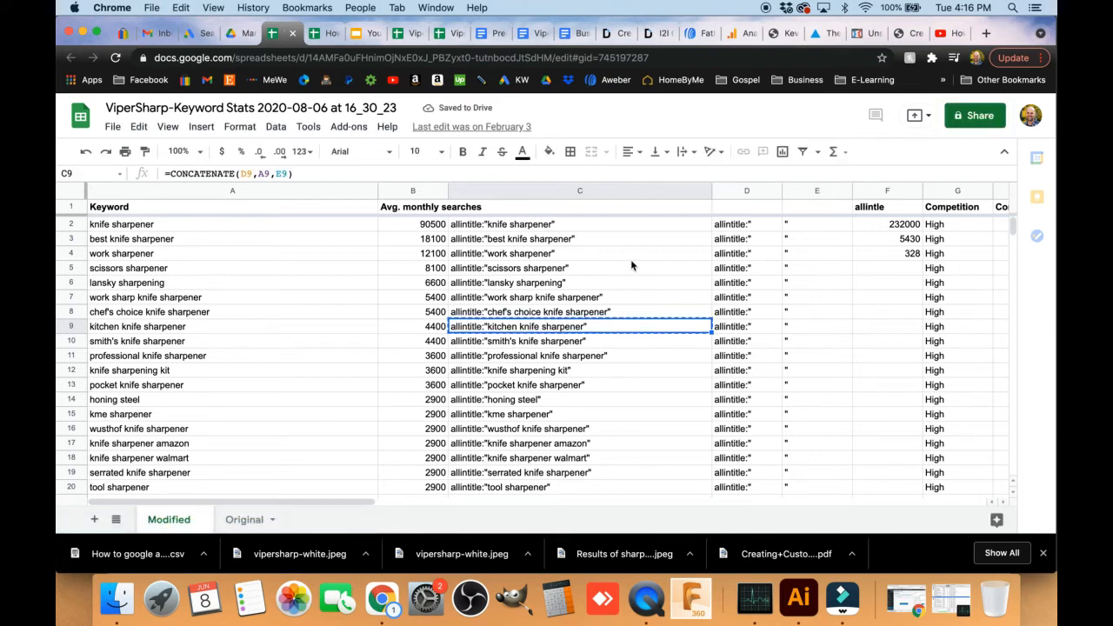
{"action": "left_click", "coordinate": [701, 34]}
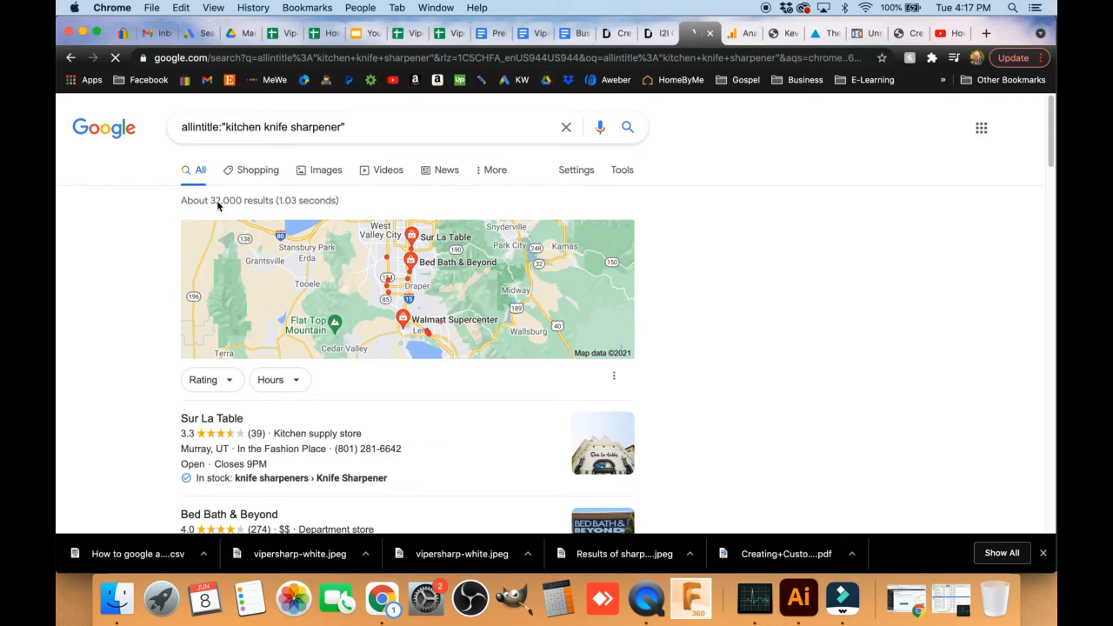
Return to the keyword spreadsheet, enter 32000 in cell F9 for "kitchen knife sharpener" and look through the remaining keywords.
{"action": "left_click", "coordinate": [284, 35]}
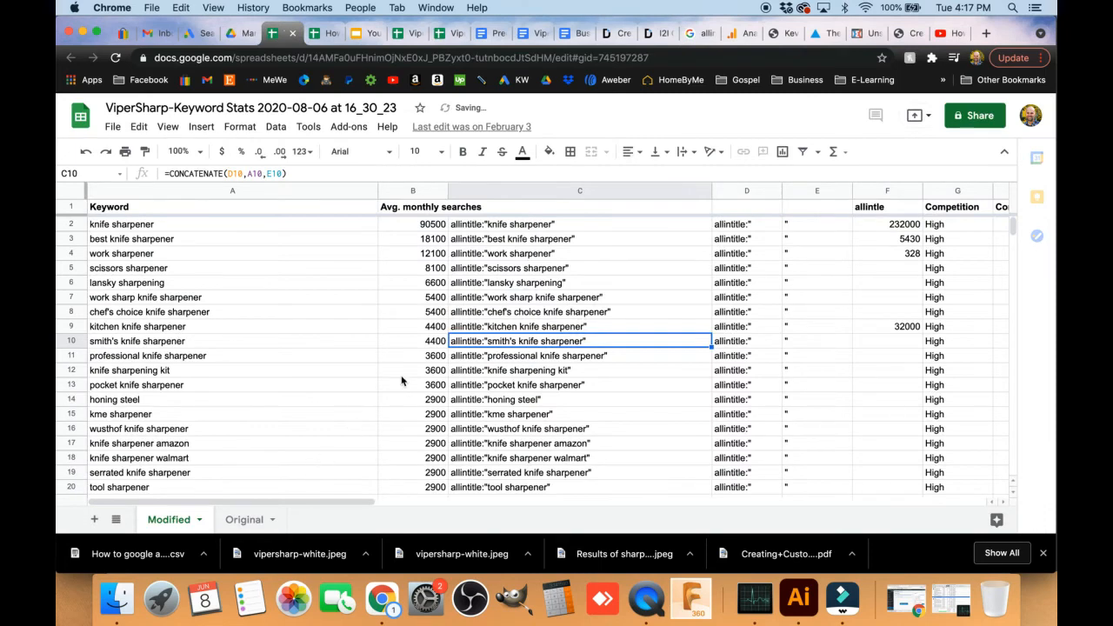
{"action": "scroll", "coordinate": [402, 380], "scroll_direction": "down", "scroll_amount": 1}
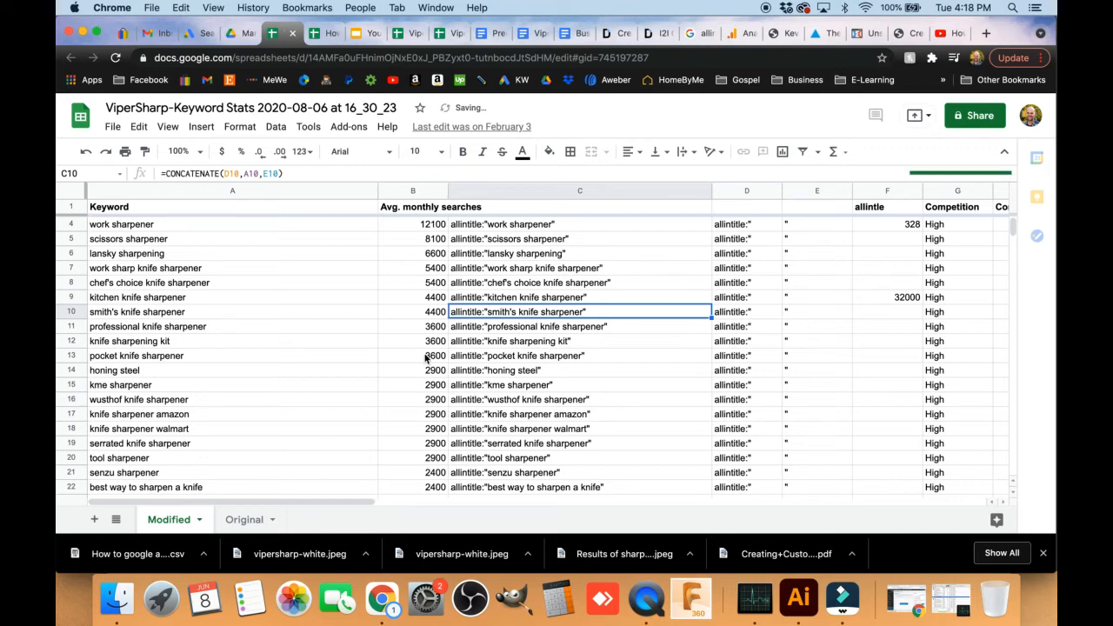
{"action": "scroll", "coordinate": [552, 256], "scroll_direction": "down", "scroll_amount": 1}
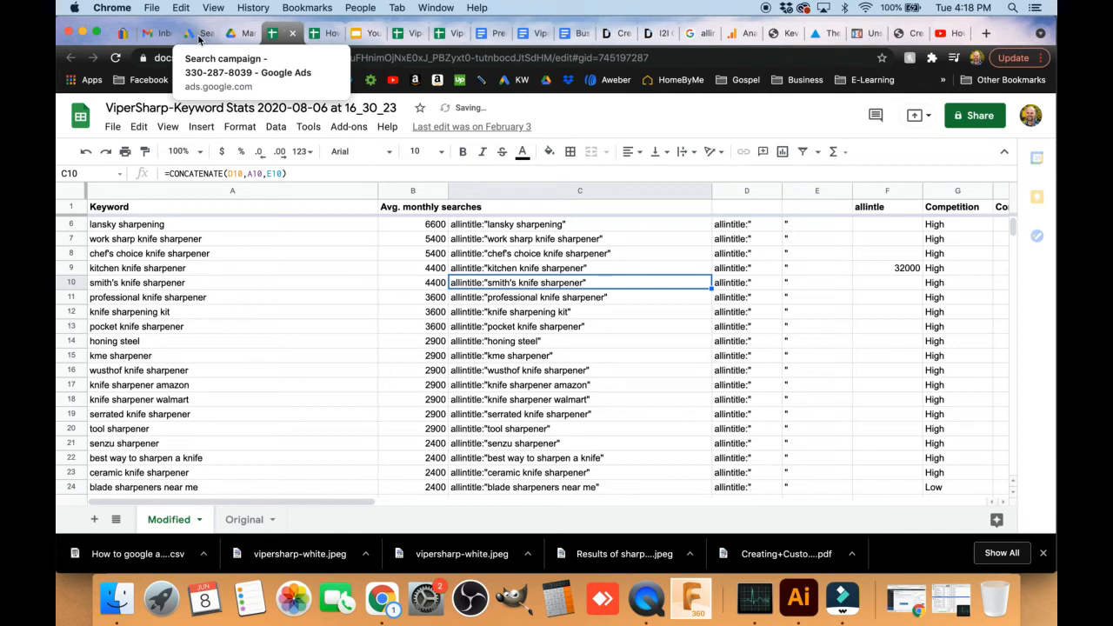
Back in Google Ads, correct the misspelled word in the last keyword to "sharpening" and save the ad group.
{"action": "left_click", "coordinate": [199, 35]}
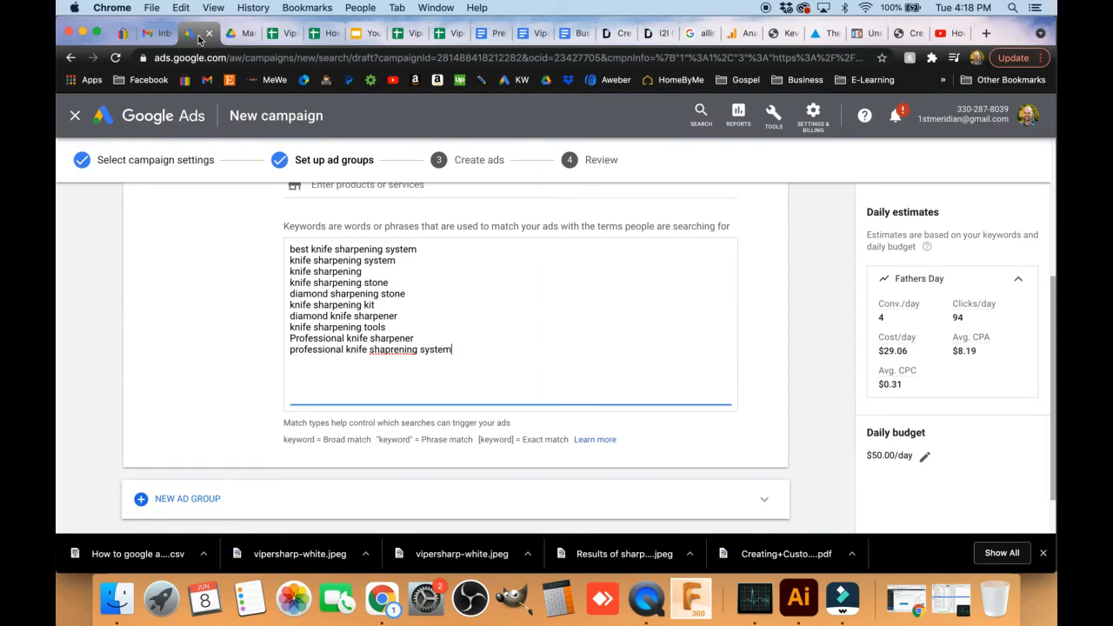
{"action": "right_click", "coordinate": [393, 350]}
{"action": "left_click", "coordinate": [433, 352]}
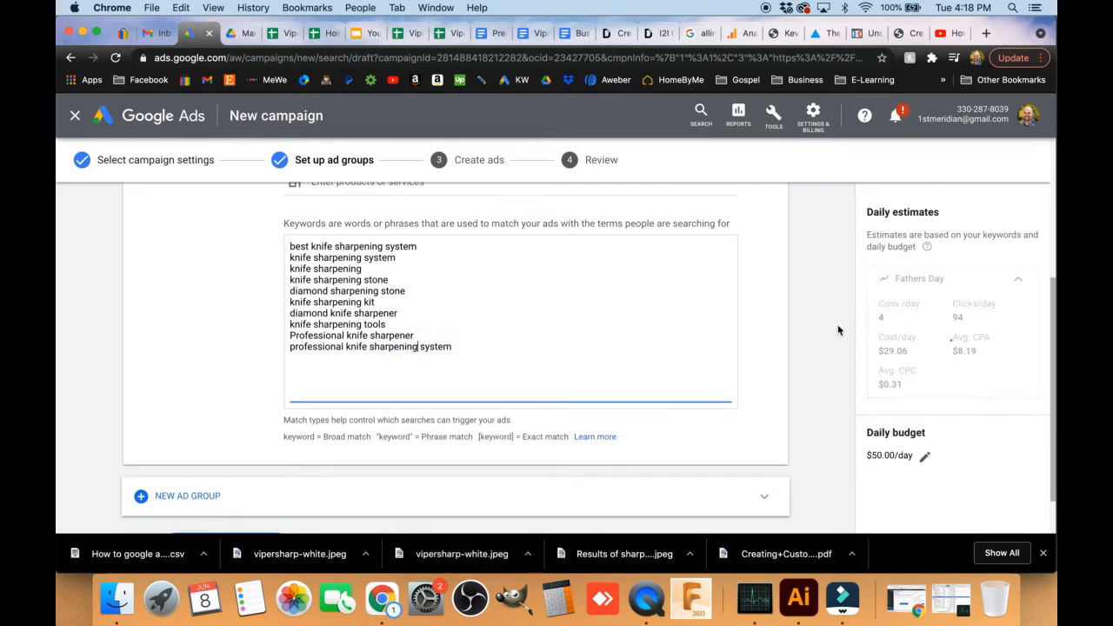
{"action": "scroll", "coordinate": [839, 330], "scroll_direction": "down", "scroll_amount": 2}
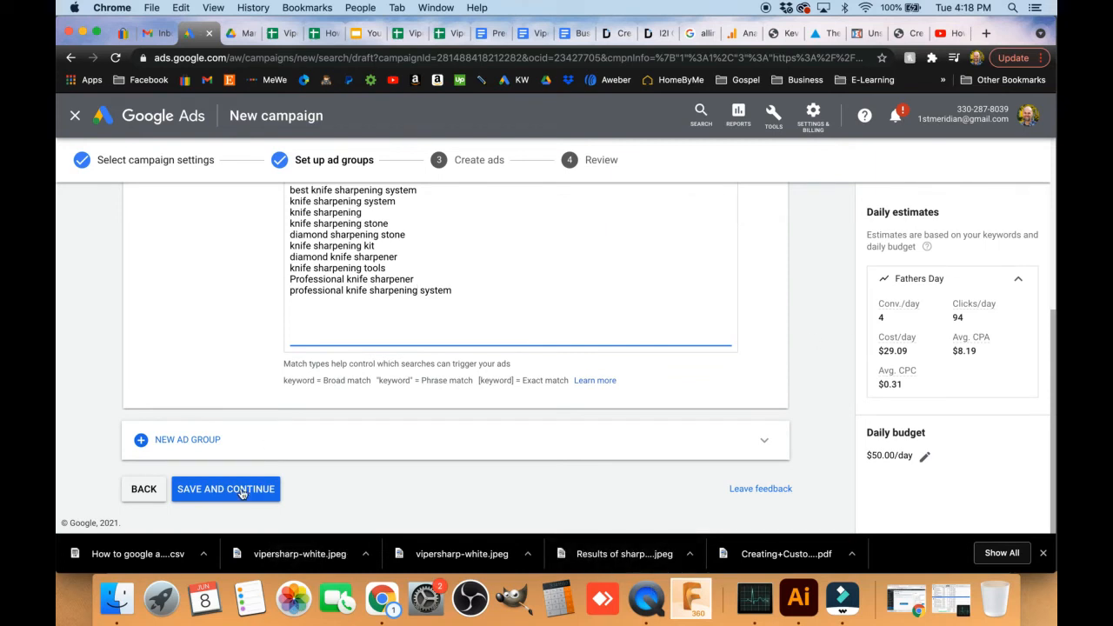
{"action": "left_click", "coordinate": [232, 491]}
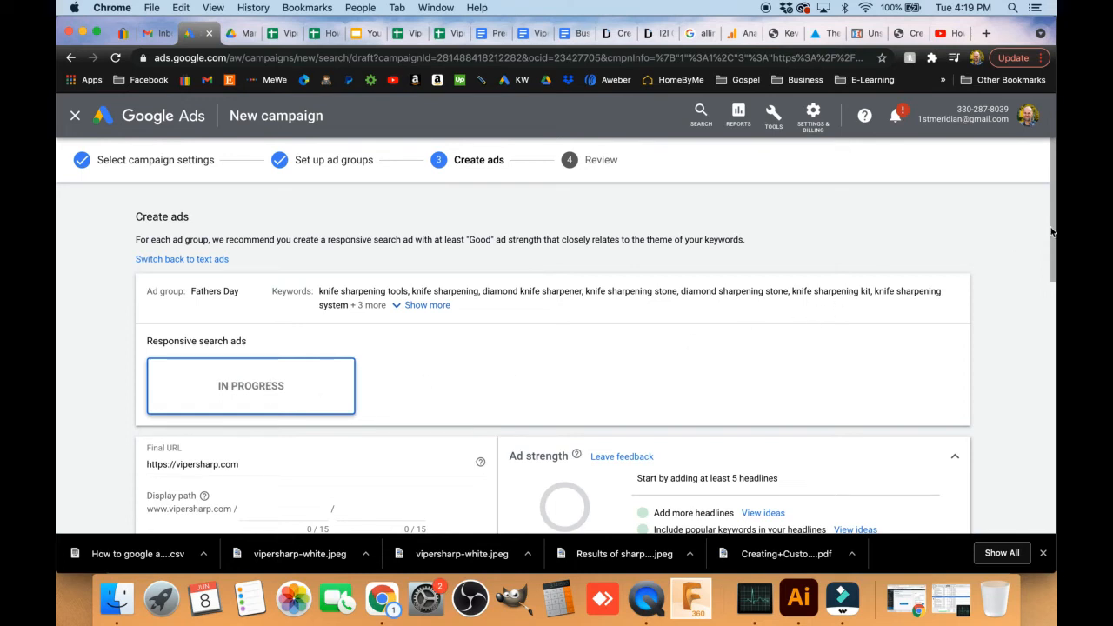
Add the headlines "Father's Day Sale", "Deep Discounts" and "Get Dad What He Wants" to the responsive search ad.
{"action": "left_click_drag", "start_coordinate": [1050, 237], "coordinate": [1051, 316]}
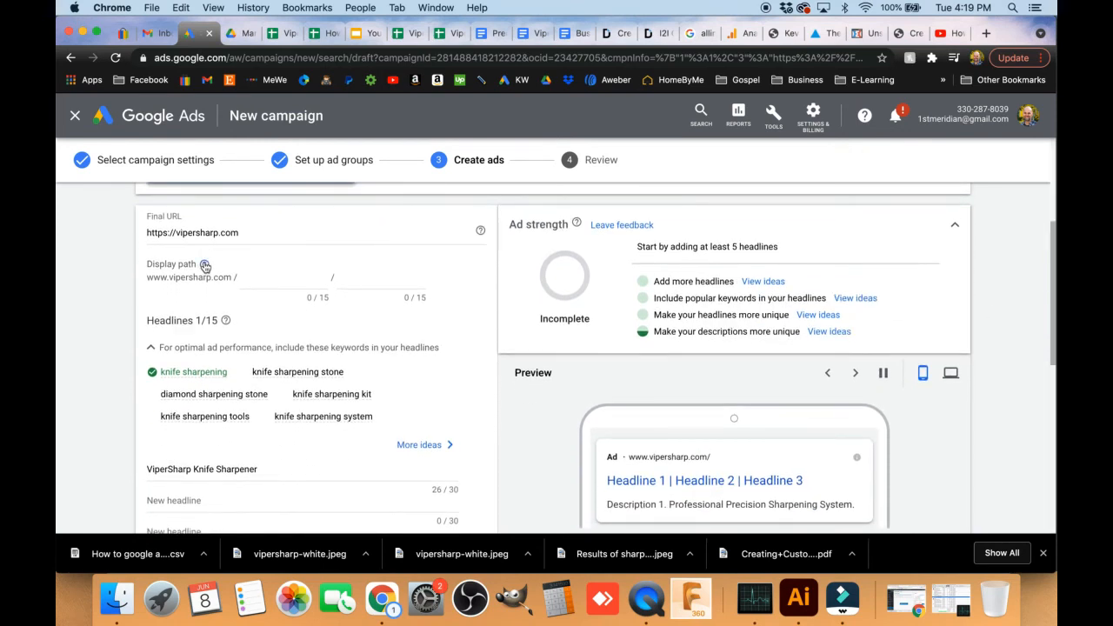
{"action": "mouse_move", "coordinate": [205, 265]}
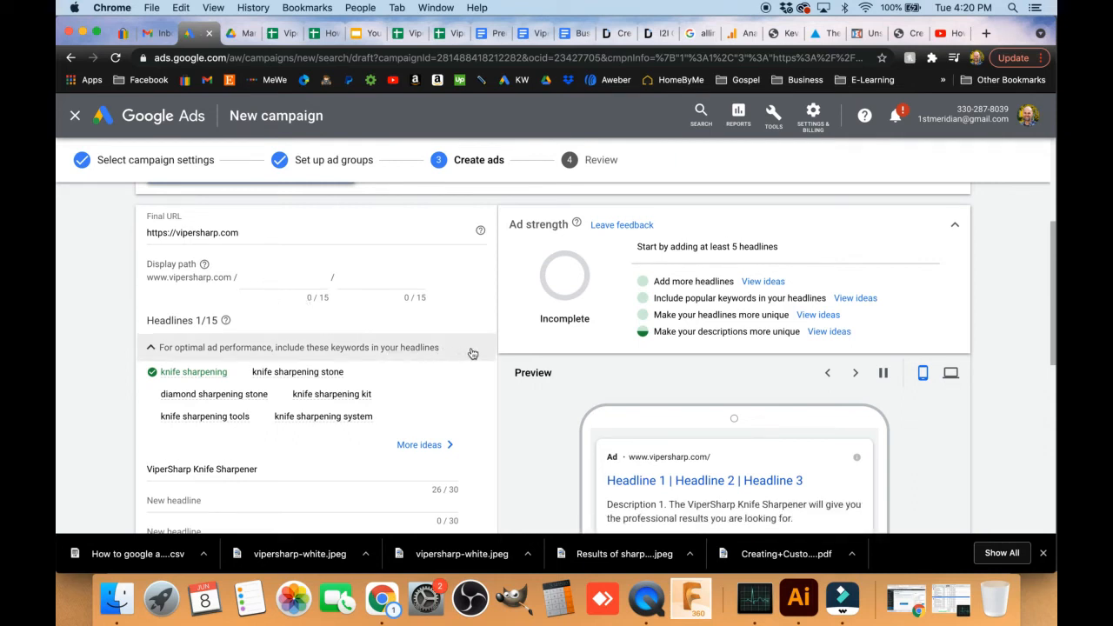
{"action": "scroll", "coordinate": [470, 354], "scroll_direction": "down", "scroll_amount": 1}
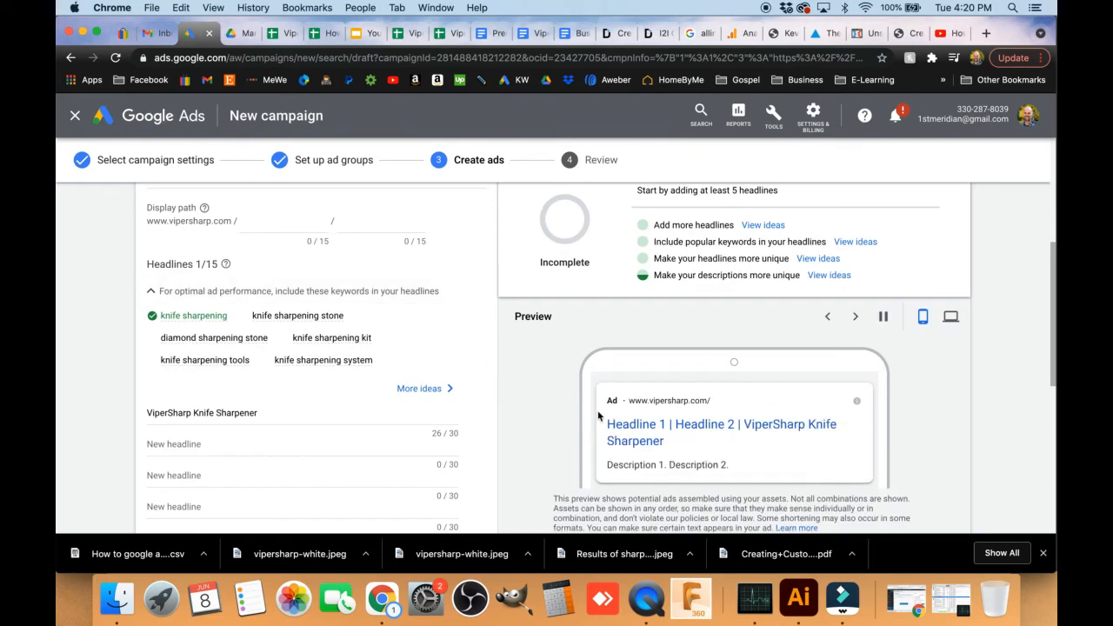
{"action": "left_click", "coordinate": [210, 446]}
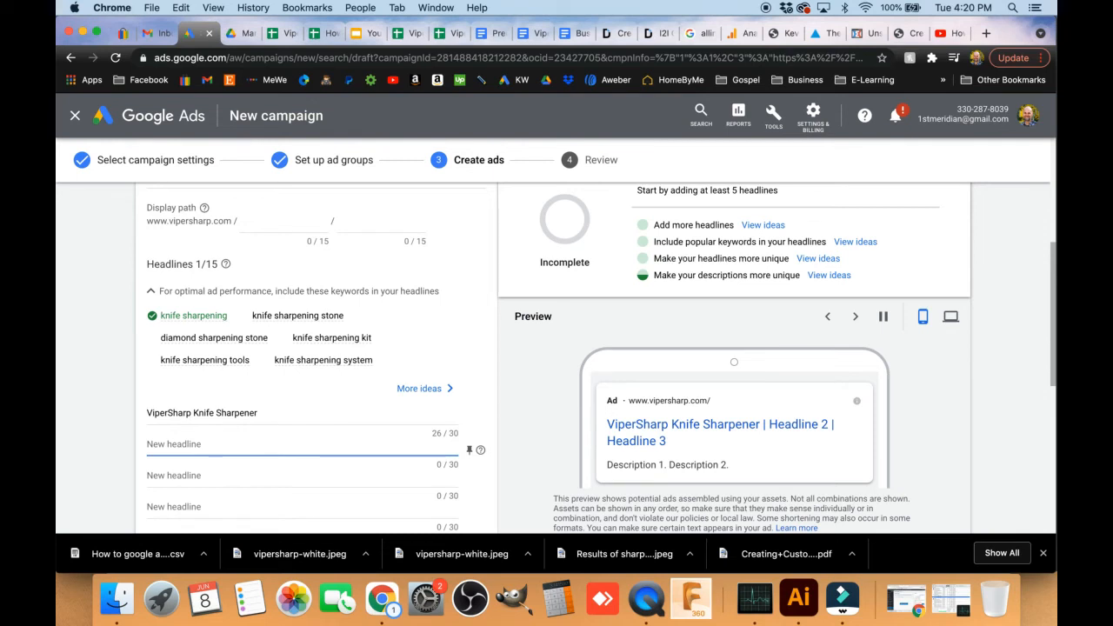
{"action": "type", "text": "Father's"}
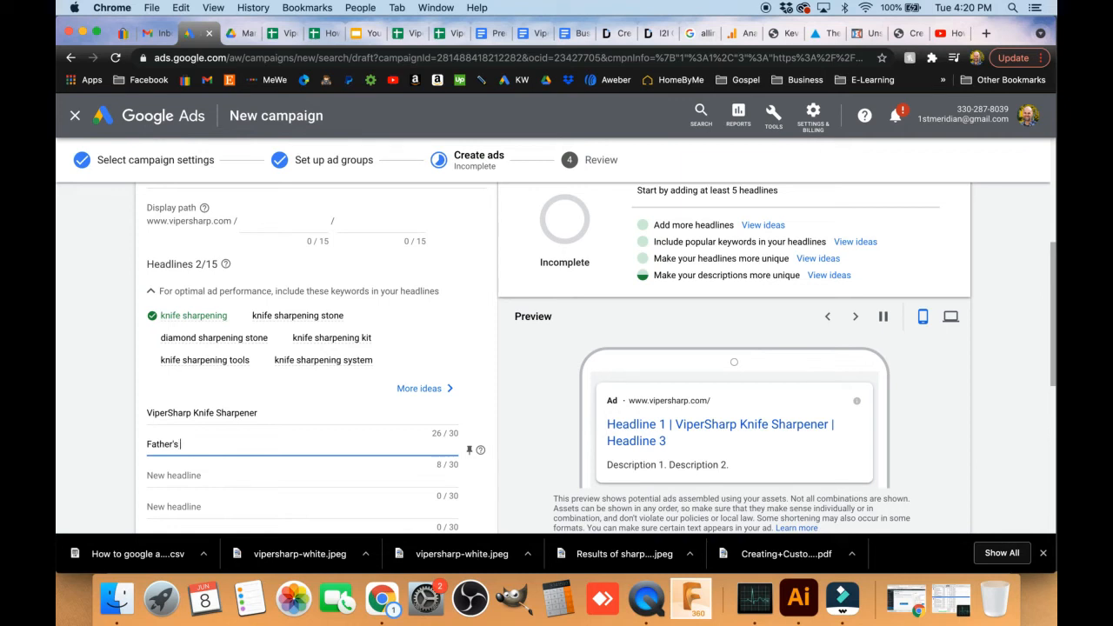
{"action": "type", "text": "Day Sale"}
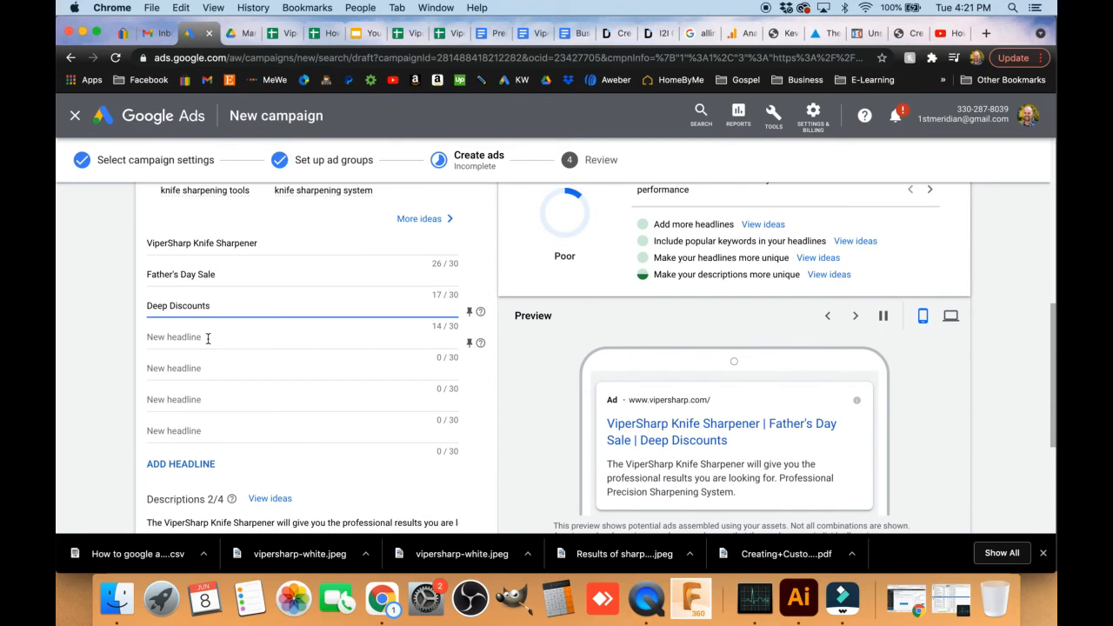
{"action": "left_click", "coordinate": [208, 339]}
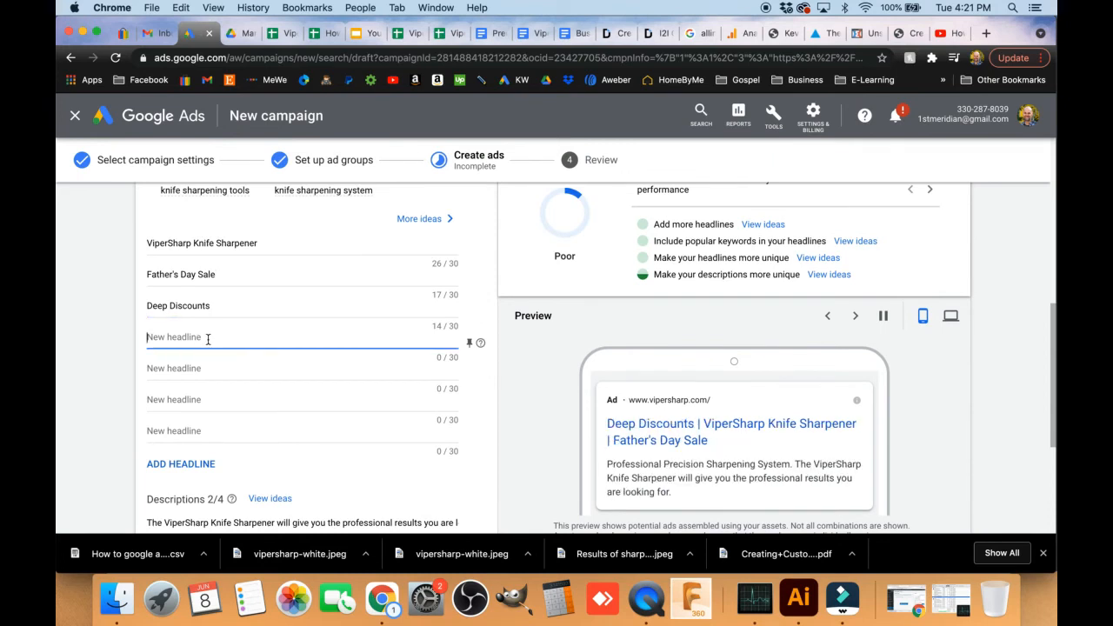
{"action": "type", "text": "Get Dad What He Wants"}
Enter a fifth headline about the professional knife sharpening system, shortened to "Professional Sharpening System".
{"action": "left_click", "coordinate": [230, 371]}
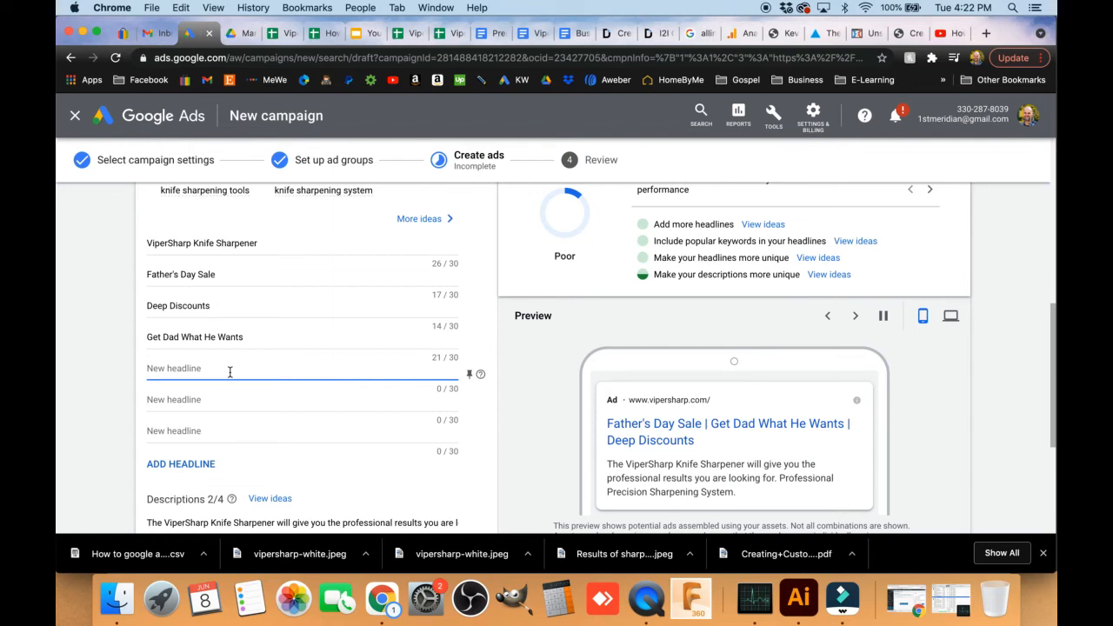
{"action": "type", "text": "P"}
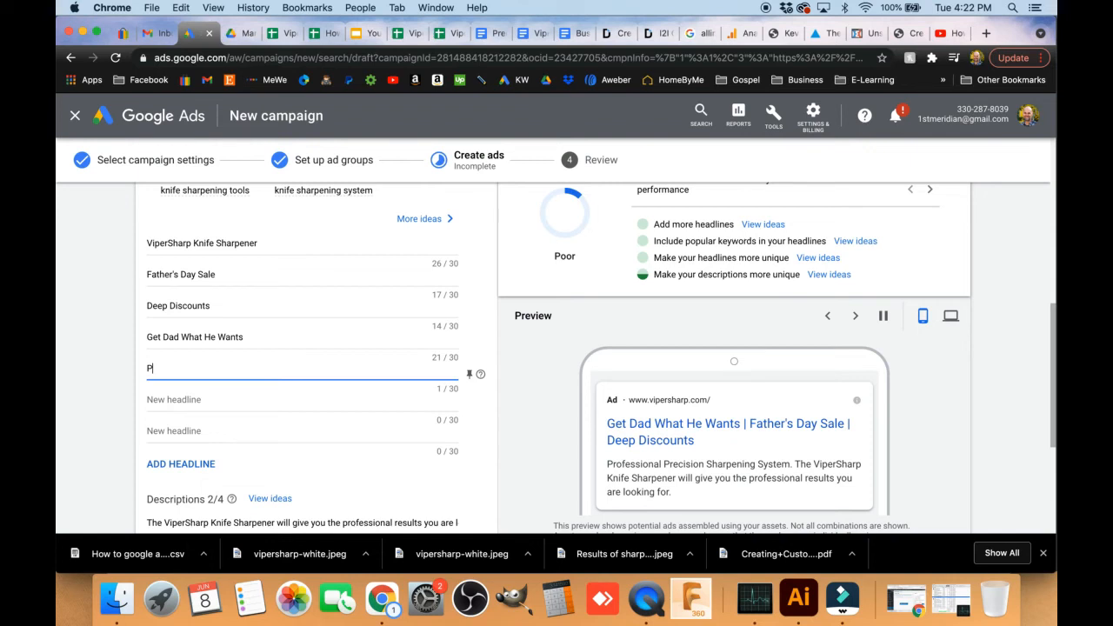
{"action": "type", "text": "rofessional Knife Sharpening System"}
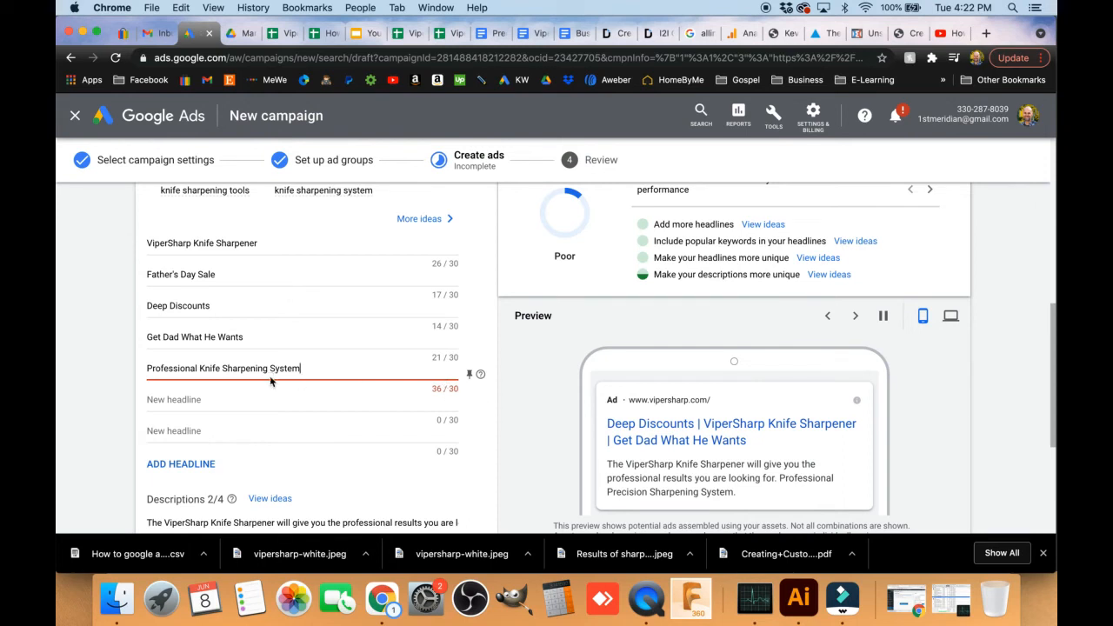
{"action": "double_click", "coordinate": [211, 368]}
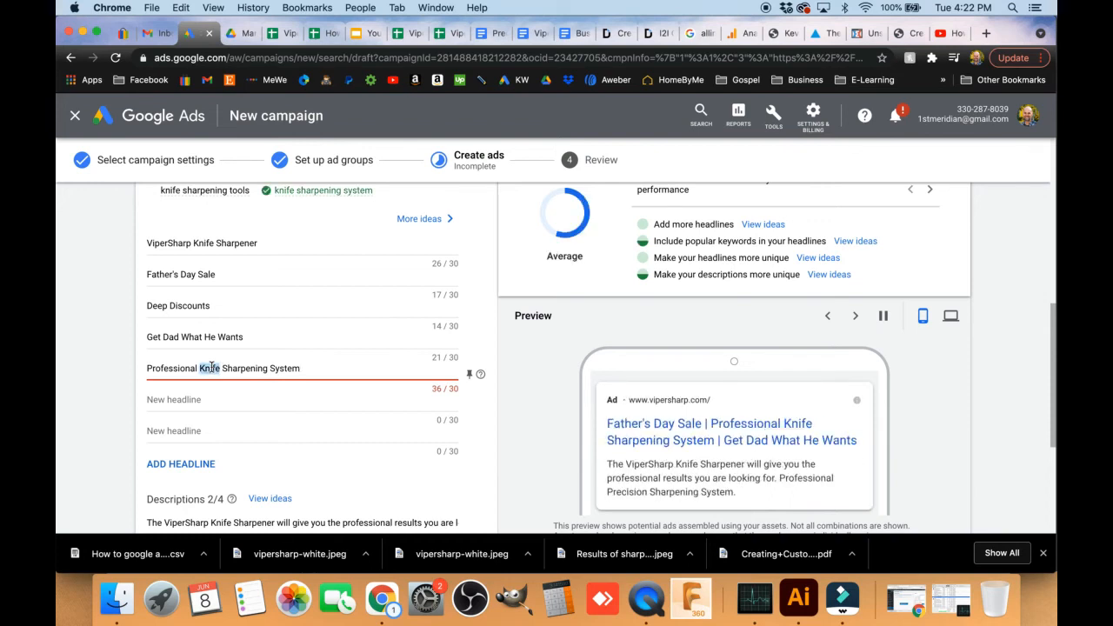
{"action": "key", "text": "BackSpace"}
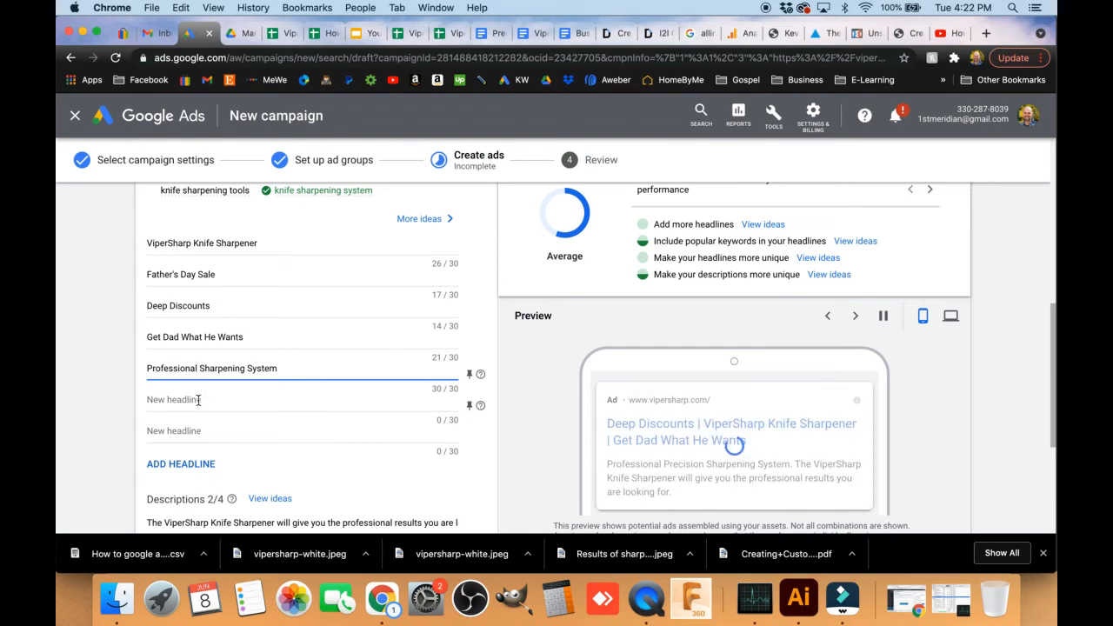
Use the ad group's "diamond knife sharpener" keyword to add the sixth headline "Diamond Knife Sharpener".
{"action": "left_click", "coordinate": [198, 400]}
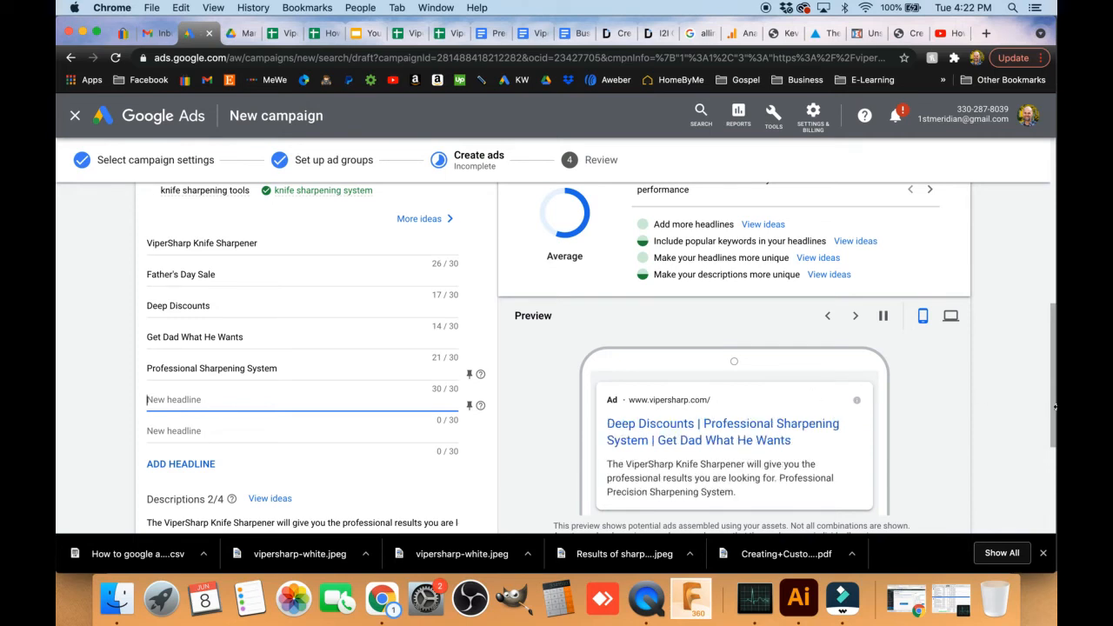
{"action": "left_click_drag", "start_coordinate": [1051, 356], "coordinate": [1053, 271]}
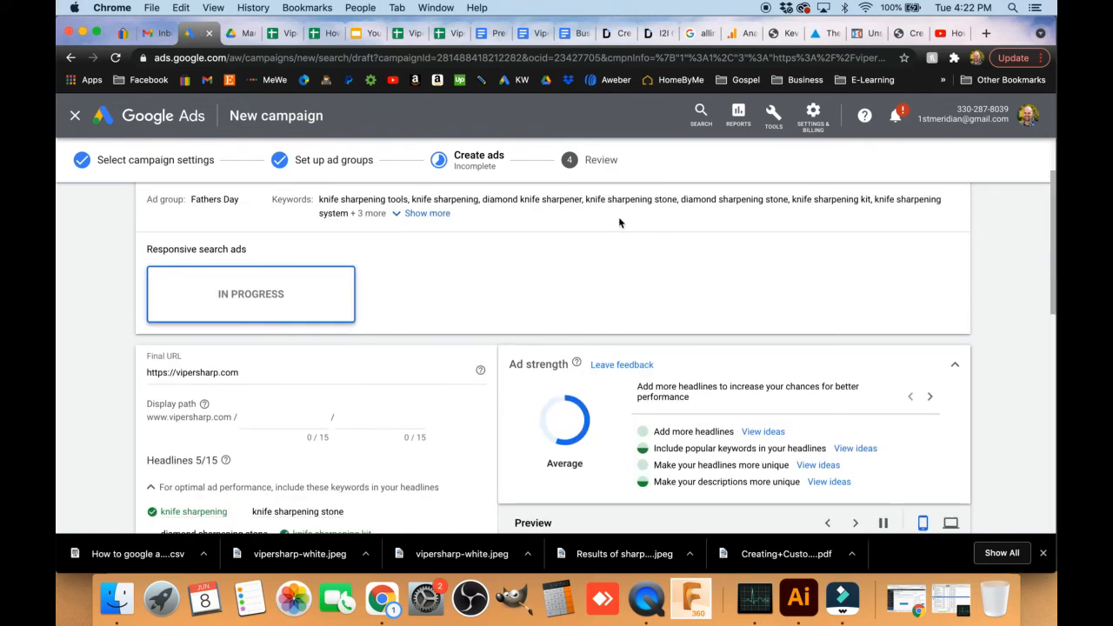
{"action": "left_click_drag", "start_coordinate": [582, 200], "coordinate": [481, 198]}
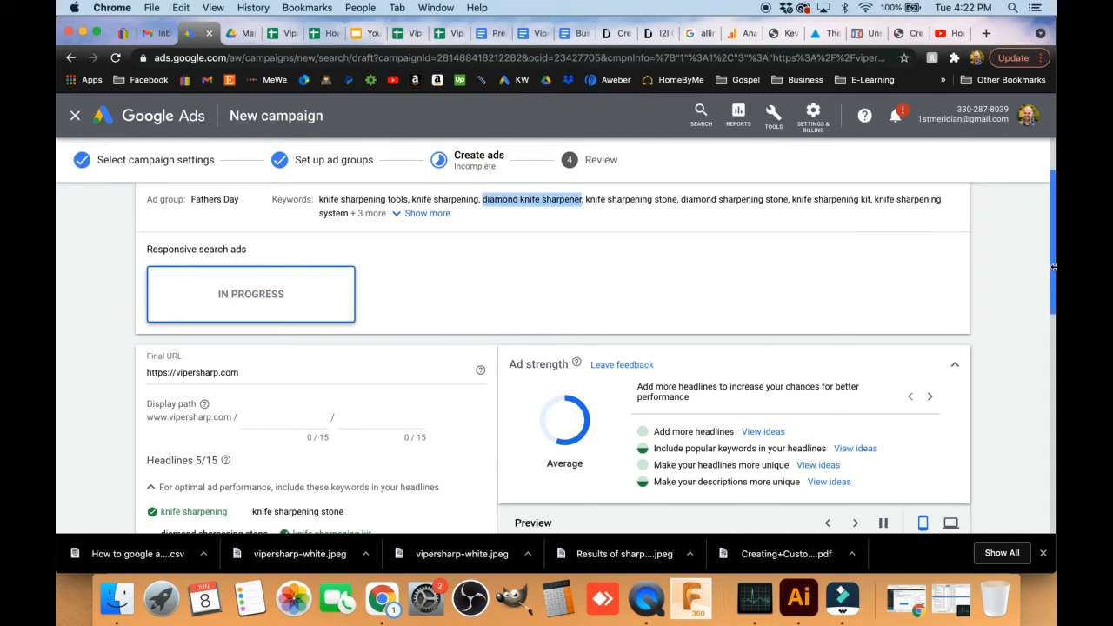
{"action": "left_click_drag", "start_coordinate": [1052, 294], "coordinate": [1052, 399]}
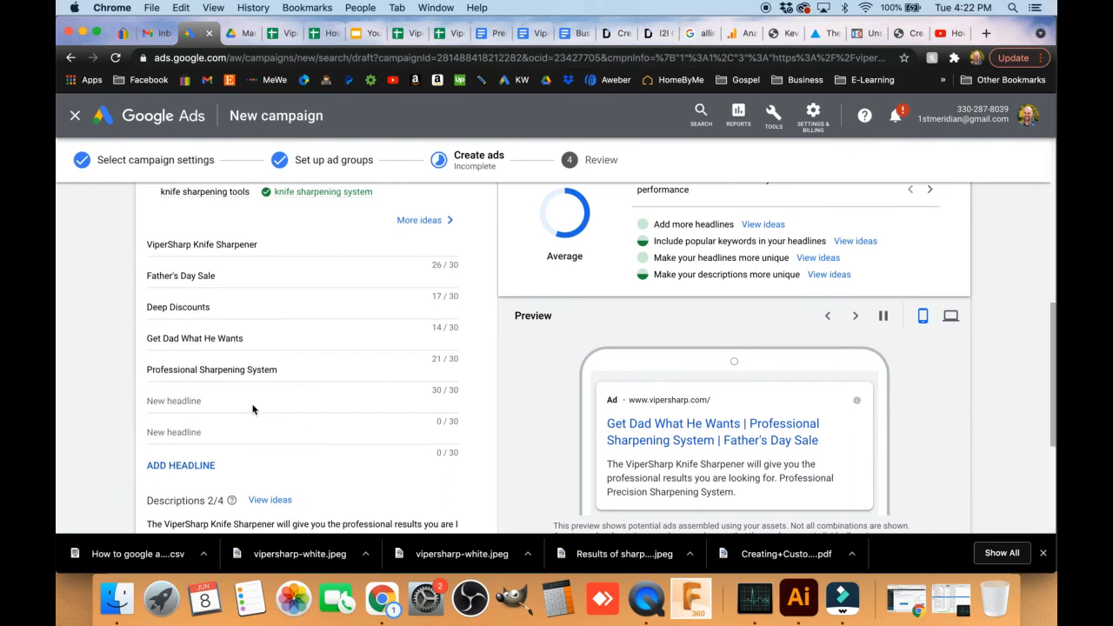
{"action": "left_click", "coordinate": [224, 405]}
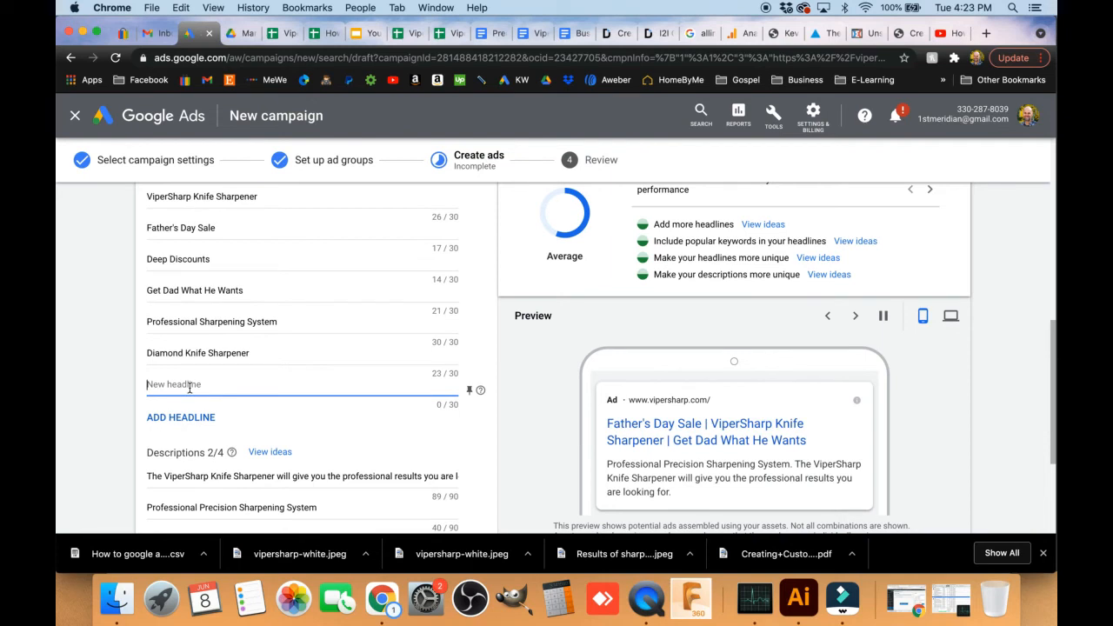
Add "Knife Sharpening Kit" as the seventh headline.
{"action": "type", "text": "Knife Sha"}
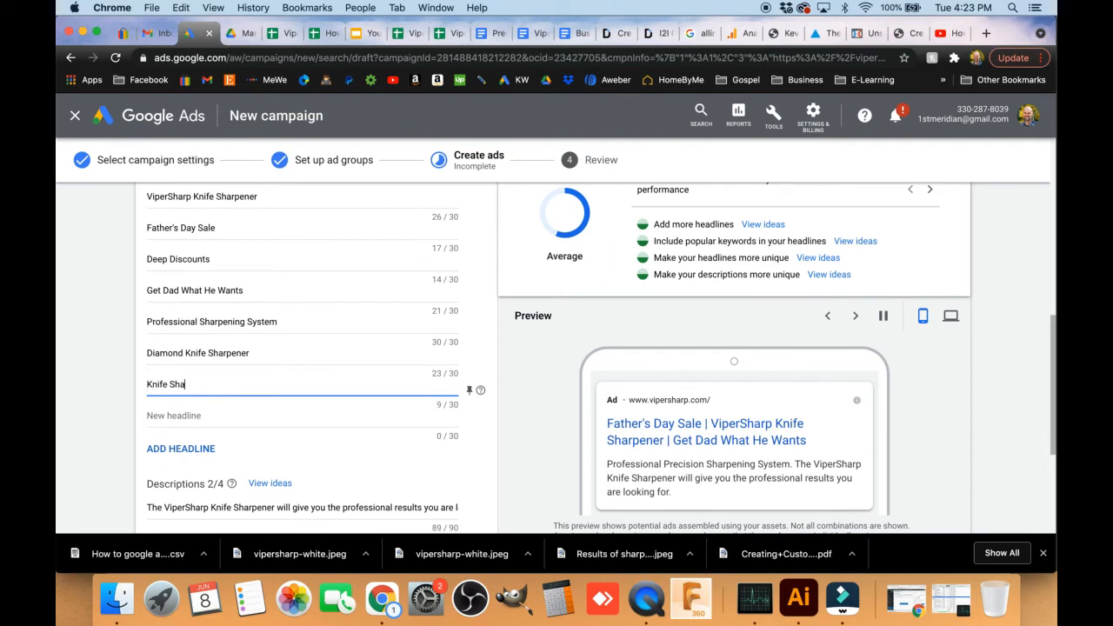
{"action": "type", "text": "rpening"}
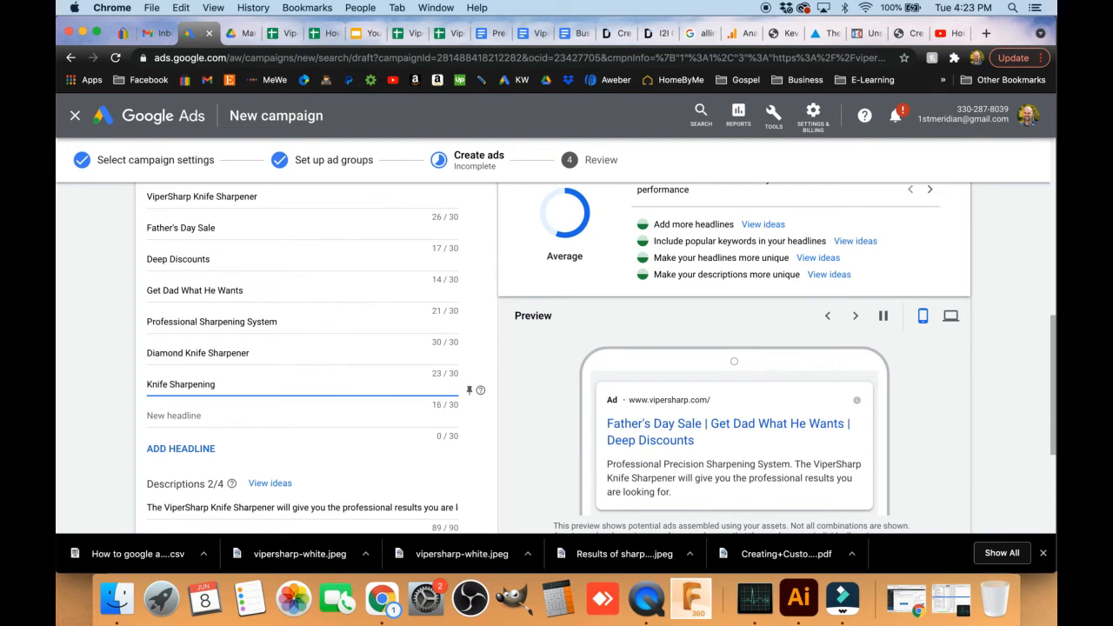
{"action": "type", "text": " Kit"}
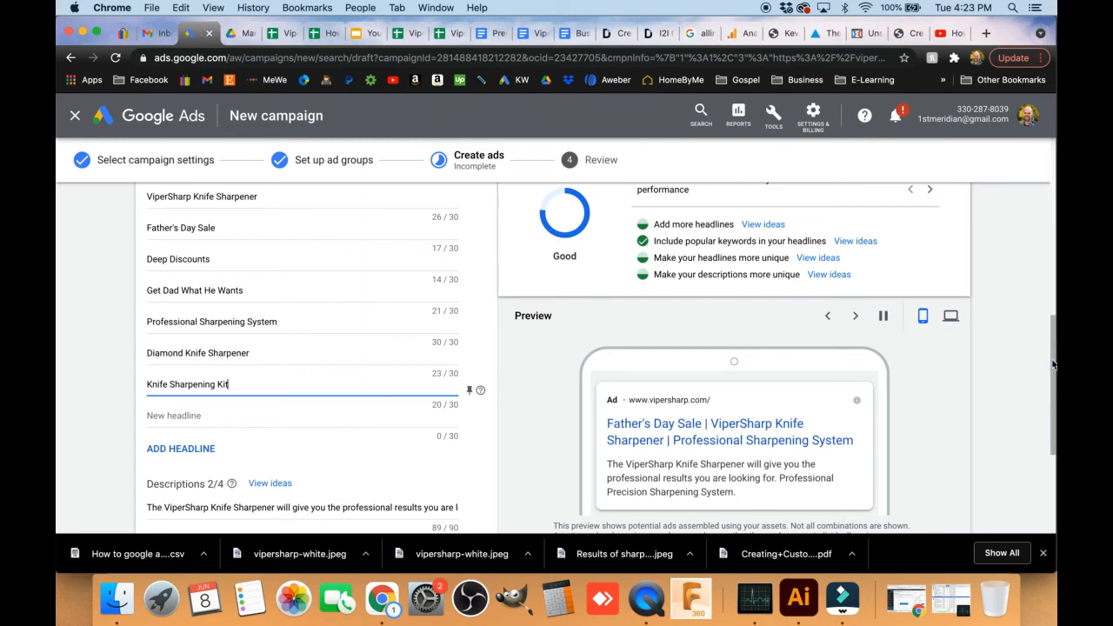
Check the ad group's keywords and add "Knife Sharpening System" as the eighth headline.
{"action": "left_click_drag", "start_coordinate": [1052, 363], "coordinate": [1051, 284]}
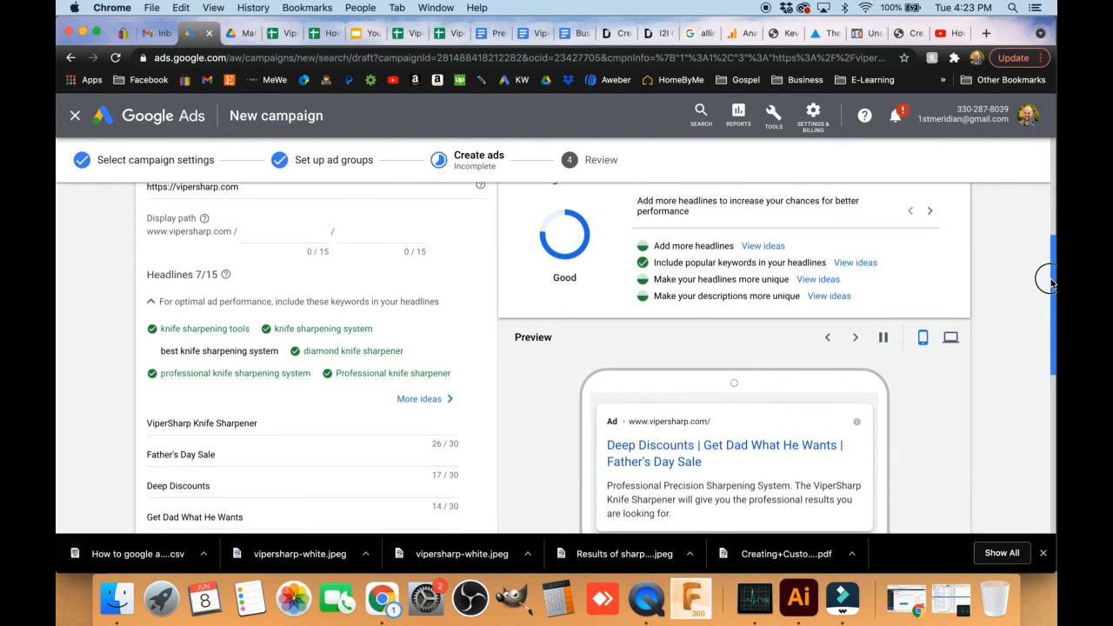
{"action": "scroll", "coordinate": [1051, 283], "scroll_direction": "up", "scroll_amount": 4}
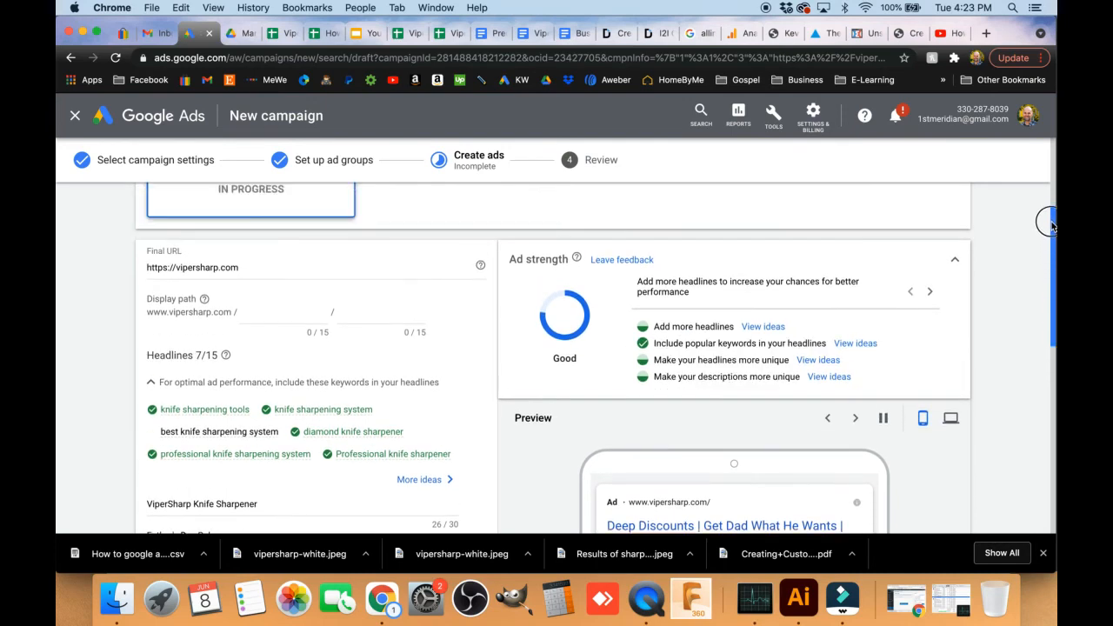
{"action": "scroll", "coordinate": [1053, 213], "scroll_direction": "up", "scroll_amount": 1}
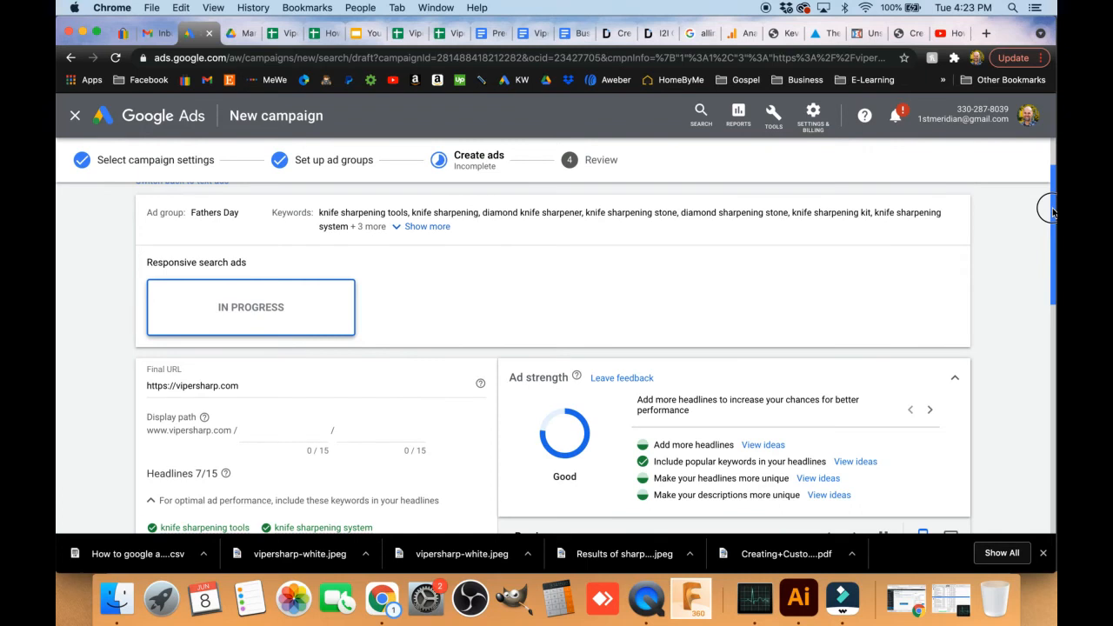
{"action": "left_click_drag", "start_coordinate": [1053, 209], "coordinate": [1051, 354]}
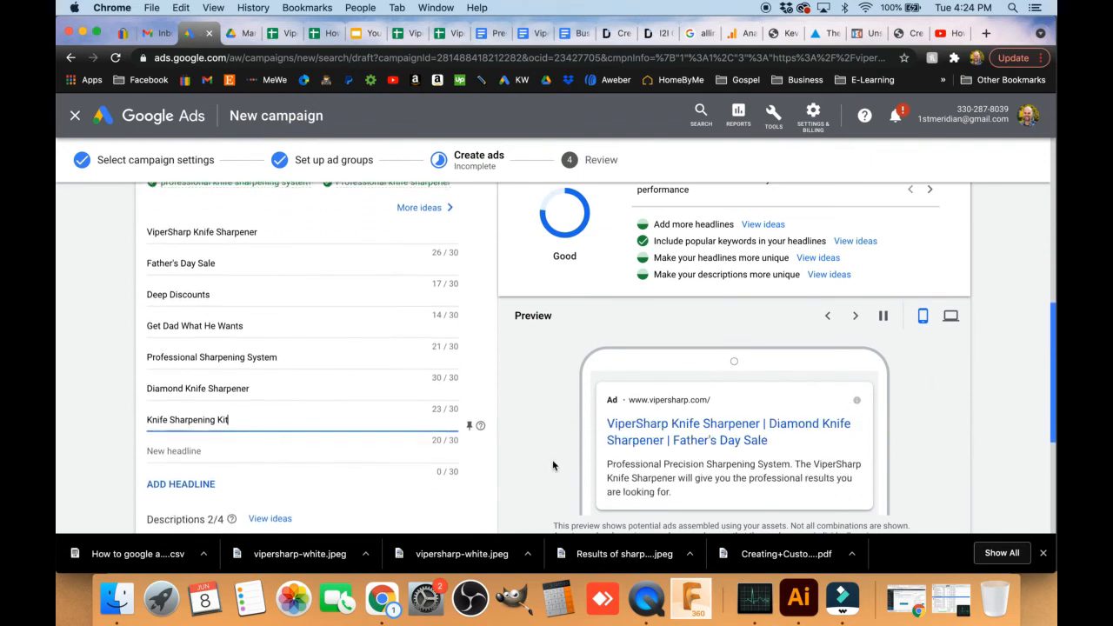
{"action": "left_click", "coordinate": [198, 446]}
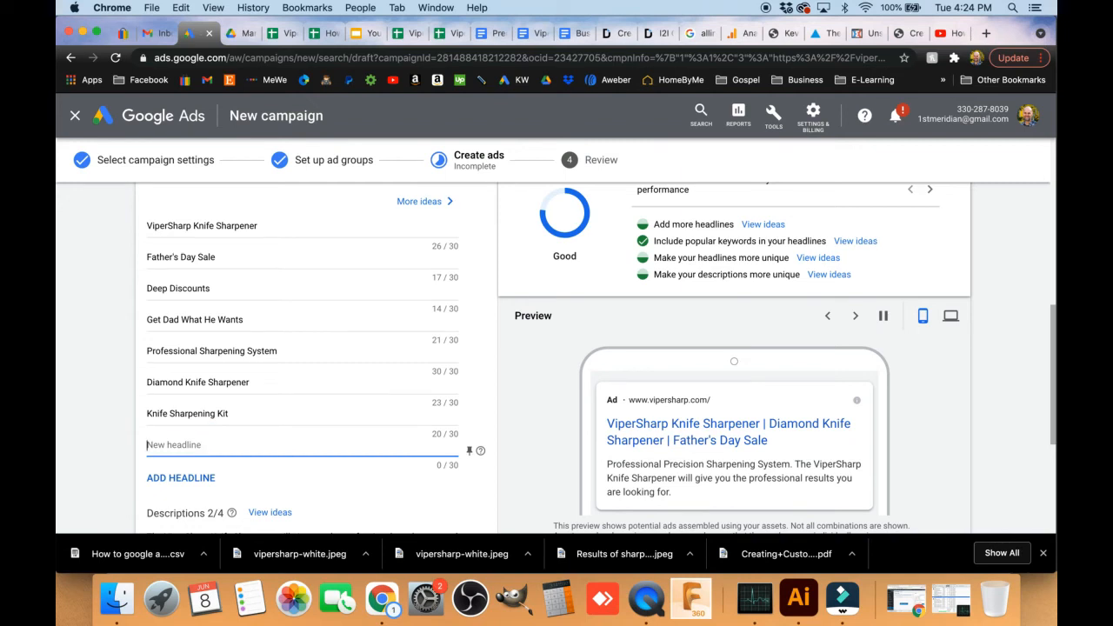
{"action": "type", "text": "Knife sh"}
{"action": "key", "text": "BackSpace"}
{"action": "key", "text": "BackSpace"}
{"action": "key", "text": "BackSpace"}
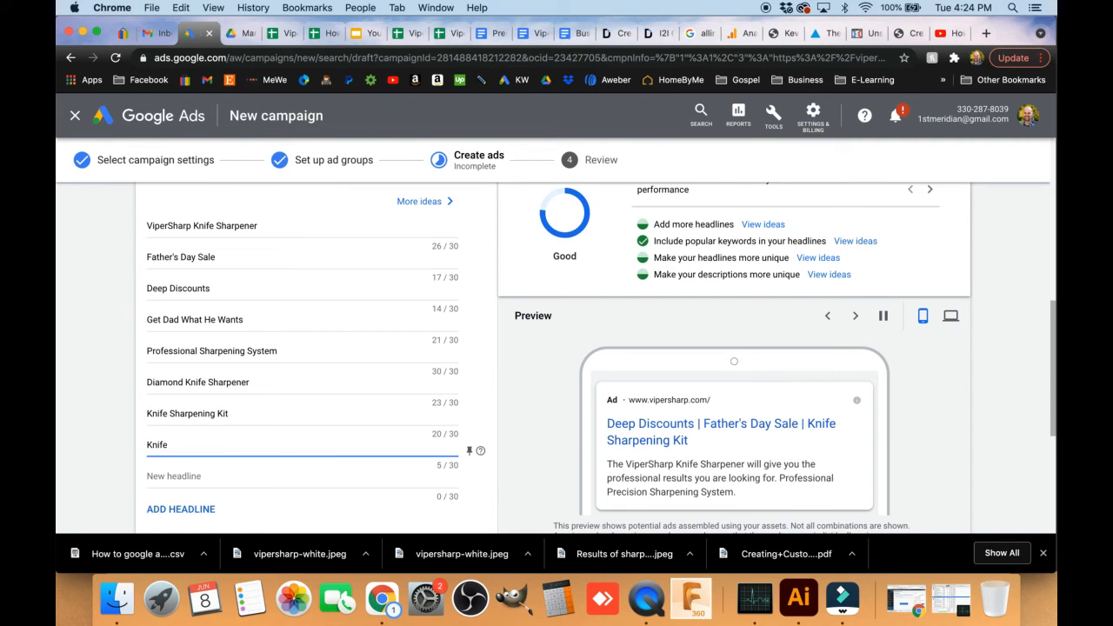
{"action": "type", "text": "harpening System"}
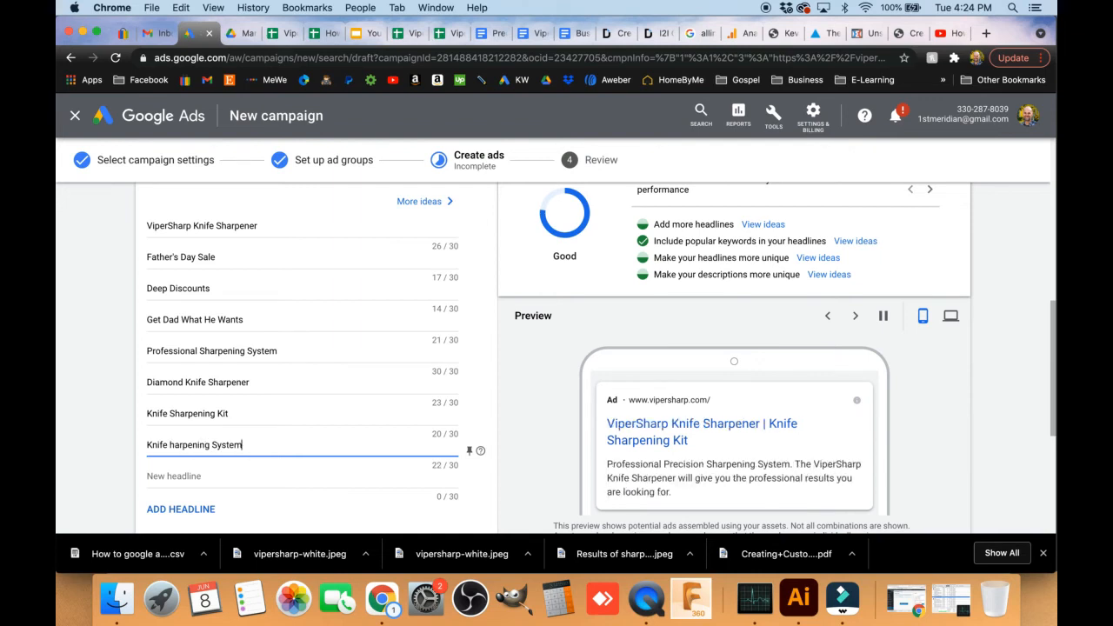
{"action": "left_click", "coordinate": [170, 445]}
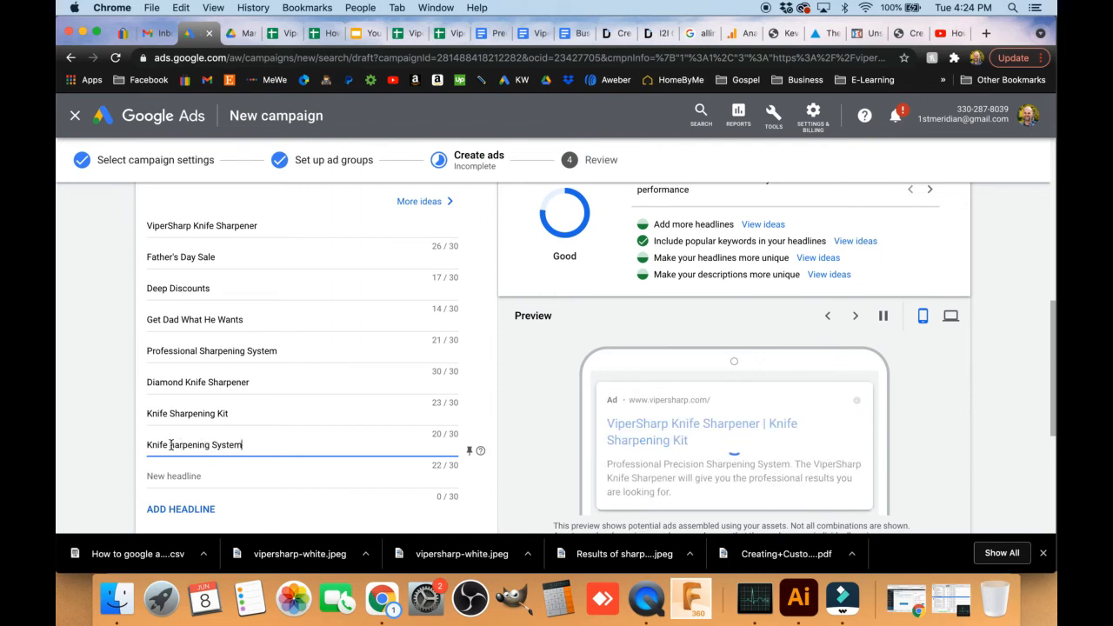
{"action": "type", "text": "S"}
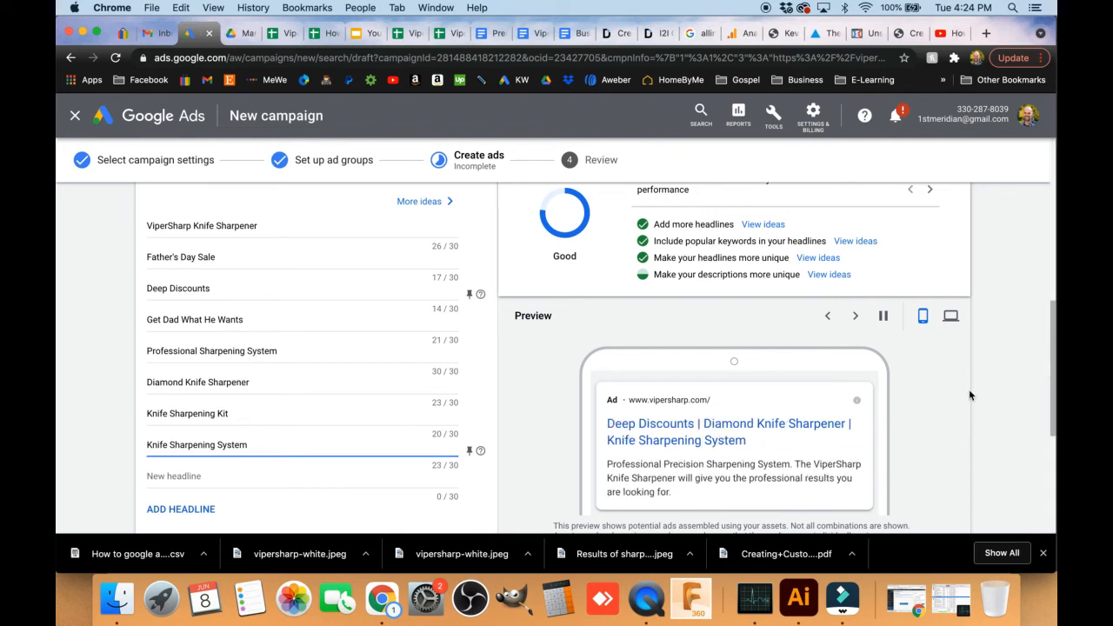
Review the ad's headlines and descriptions and add "Precision Sharpening System" as the ninth headline.
{"action": "left_click_drag", "start_coordinate": [1053, 374], "coordinate": [1052, 439]}
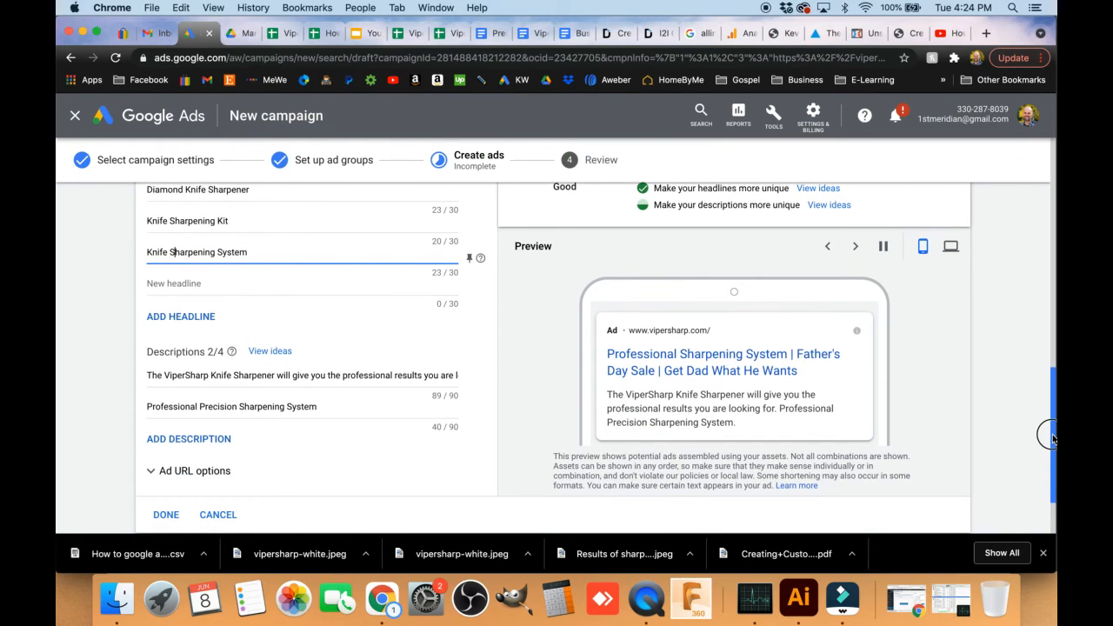
{"action": "left_click_drag", "start_coordinate": [1052, 439], "coordinate": [1046, 368]}
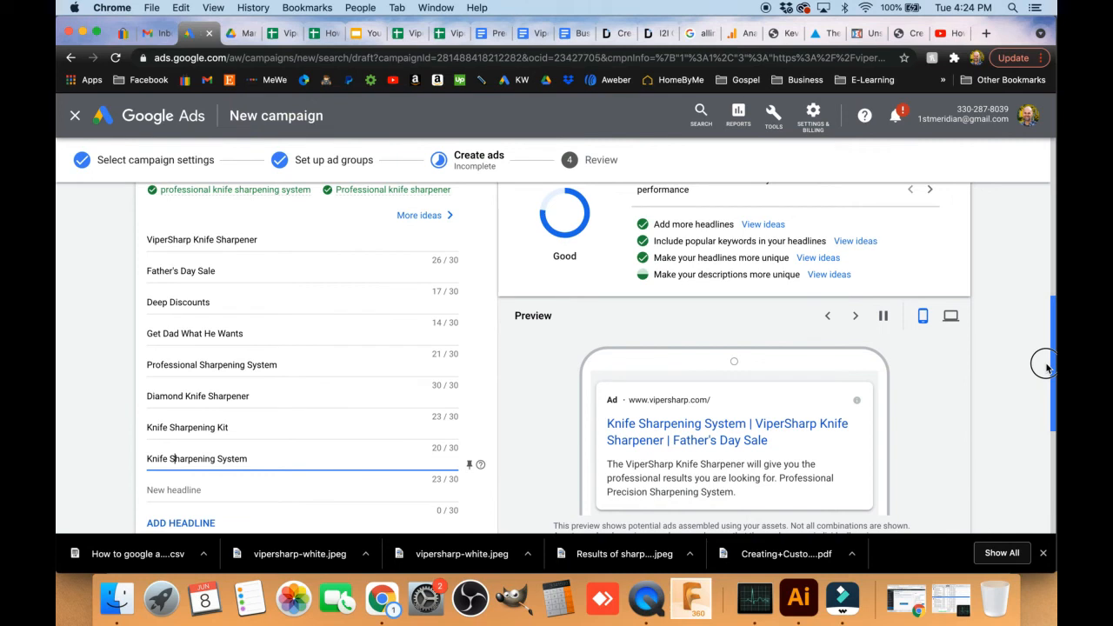
{"action": "scroll", "coordinate": [190, 426], "scroll_direction": "down", "scroll_amount": 2}
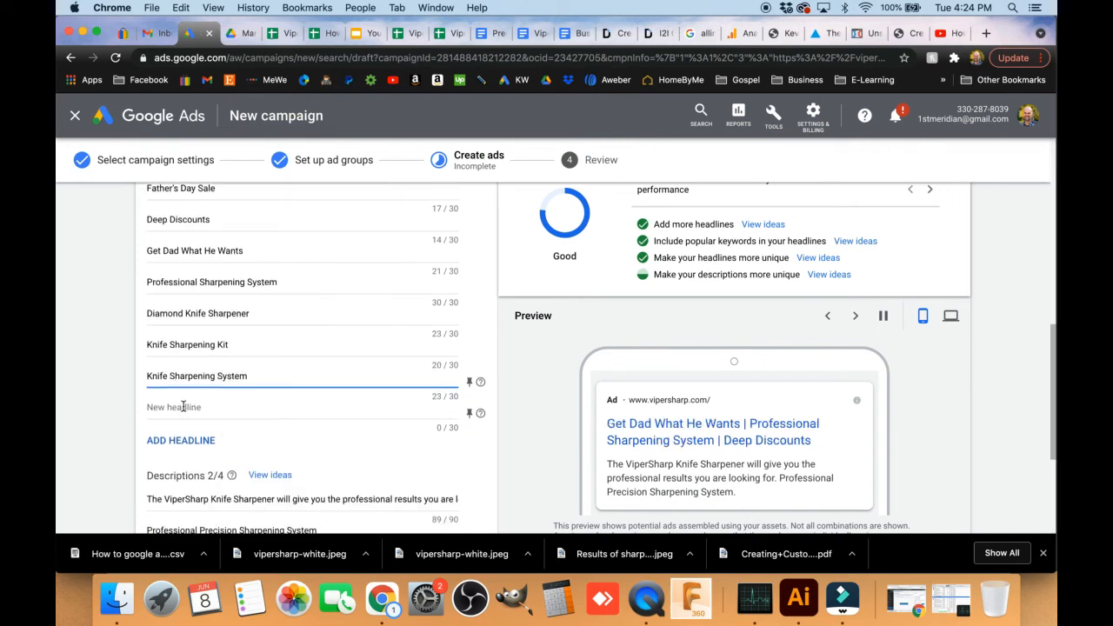
{"action": "left_click", "coordinate": [183, 407]}
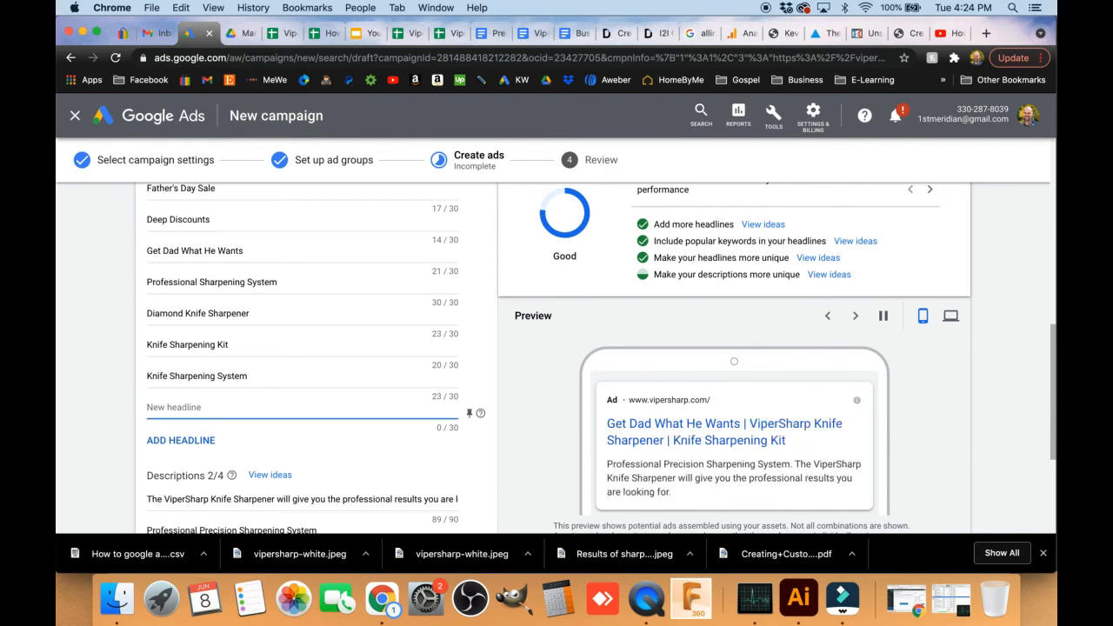
{"action": "type", "text": "Preci"}
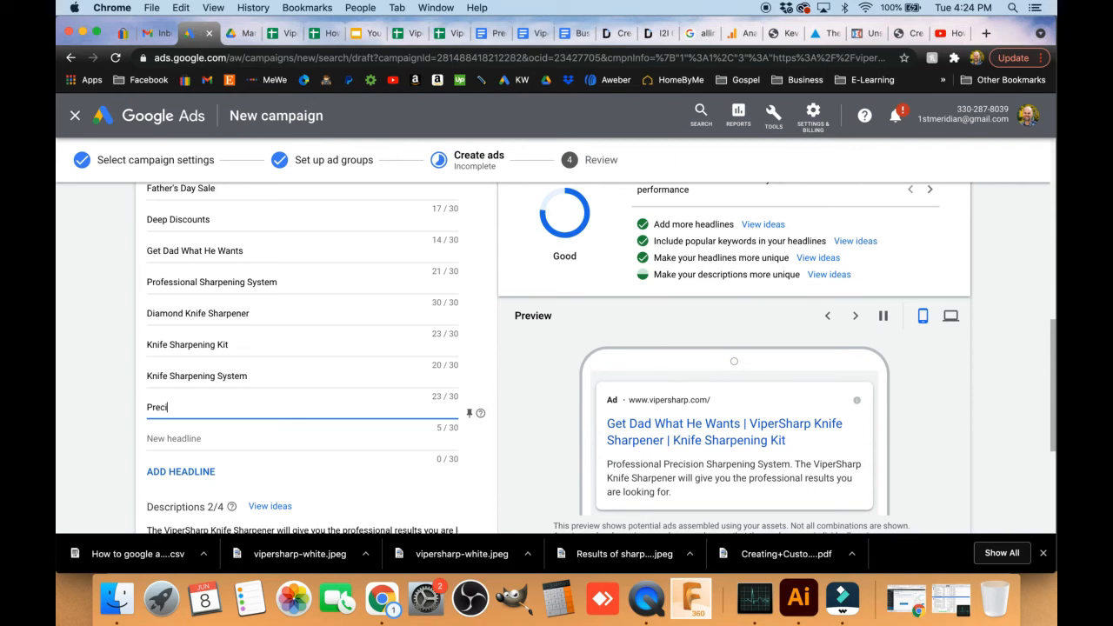
{"action": "type", "text": "sion Sharpening System"}
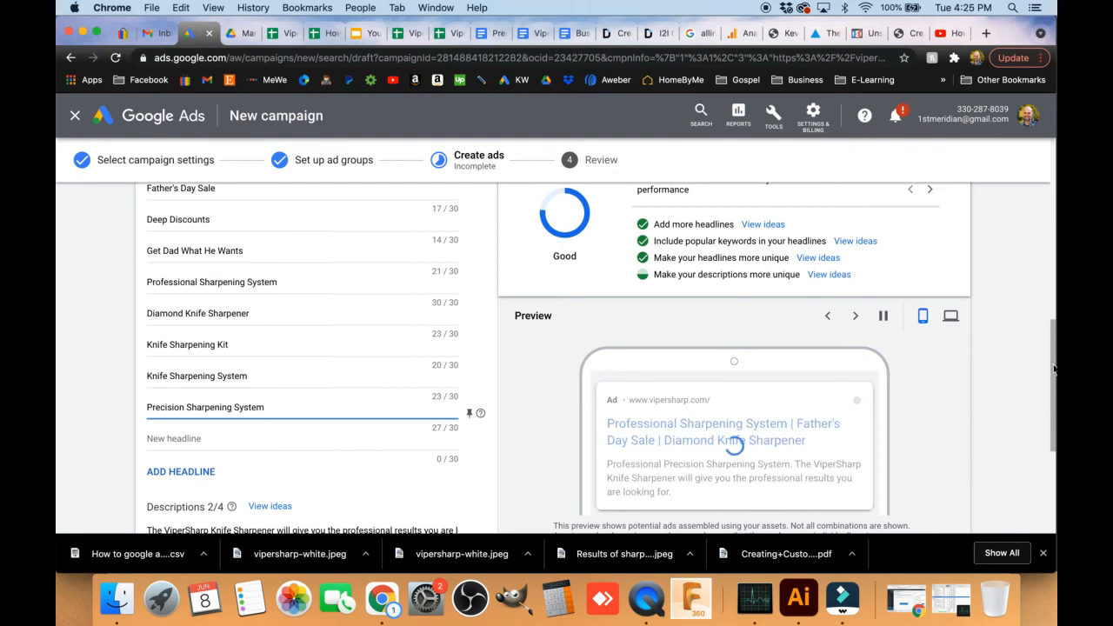
Add "Keep Dad's knives razor sharp." as the ad's third description.
{"action": "left_click_drag", "start_coordinate": [1054, 370], "coordinate": [1053, 431]}
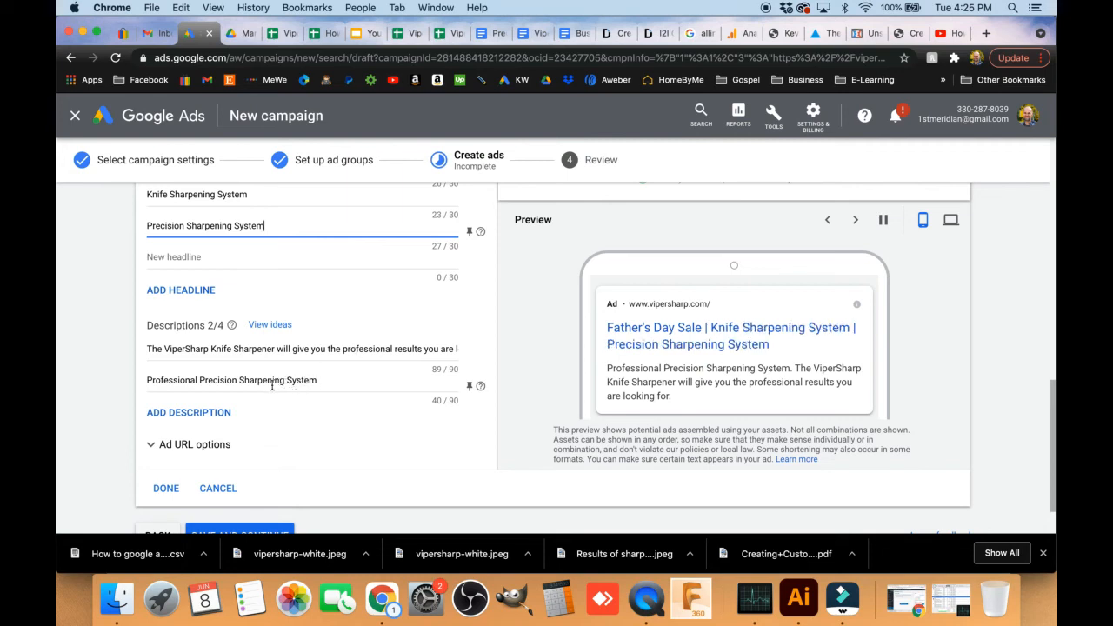
{"action": "left_click", "coordinate": [305, 388]}
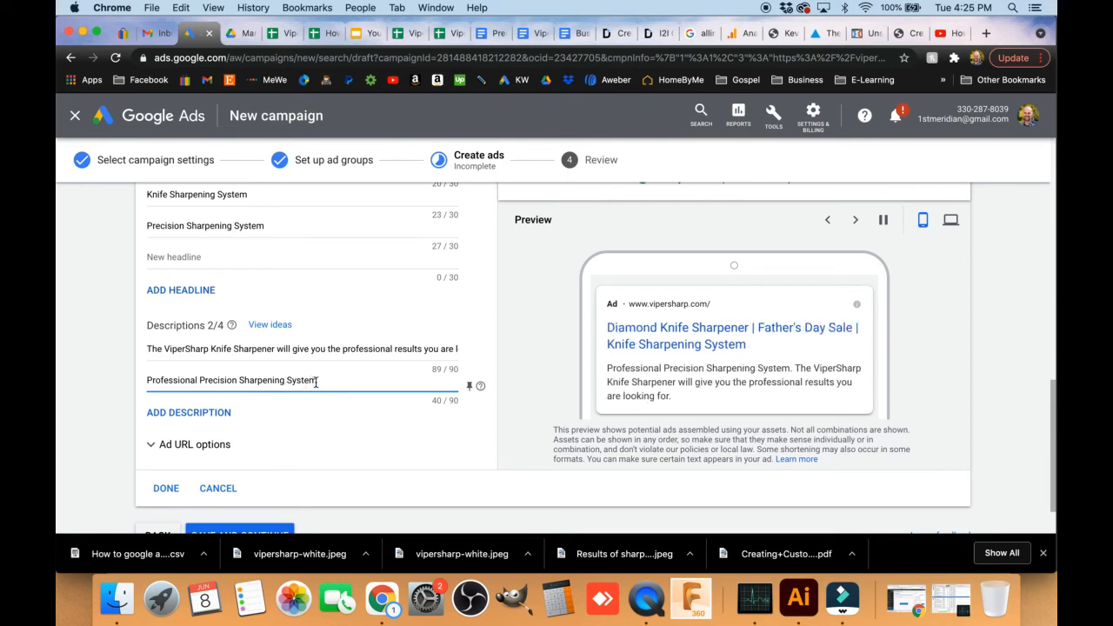
{"action": "left_click", "coordinate": [221, 414]}
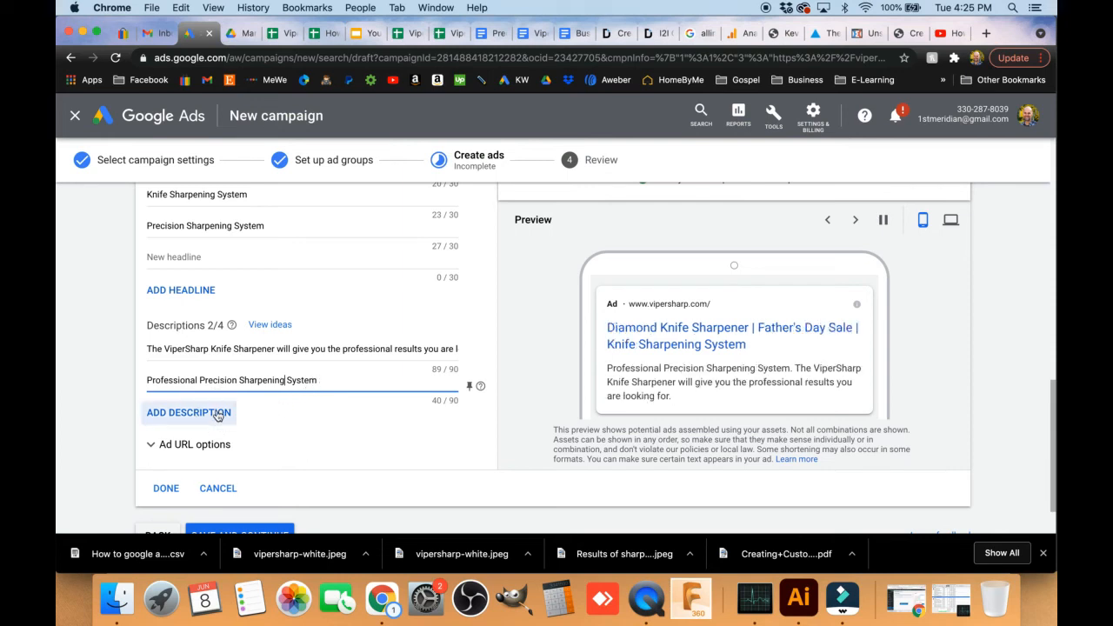
{"action": "left_click", "coordinate": [217, 412]}
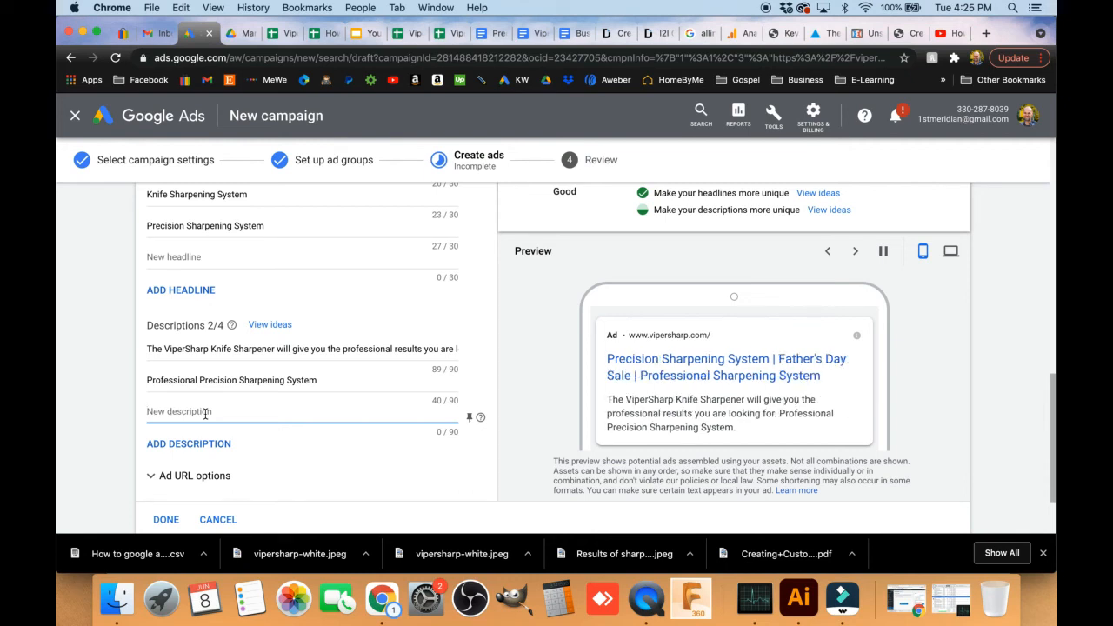
{"action": "type", "text": "Keep Dad's"}
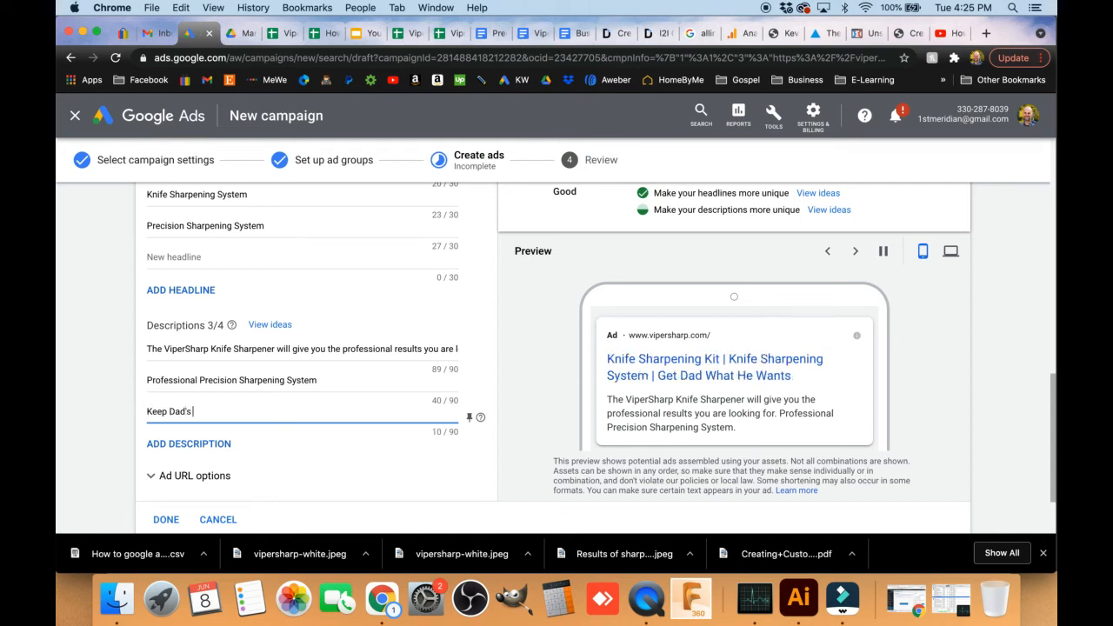
{"action": "type", "text": " Knives"}
{"action": "left_click_drag", "start_coordinate": [227, 414], "coordinate": [193, 412]}
{"action": "type", "text": "knives r"}
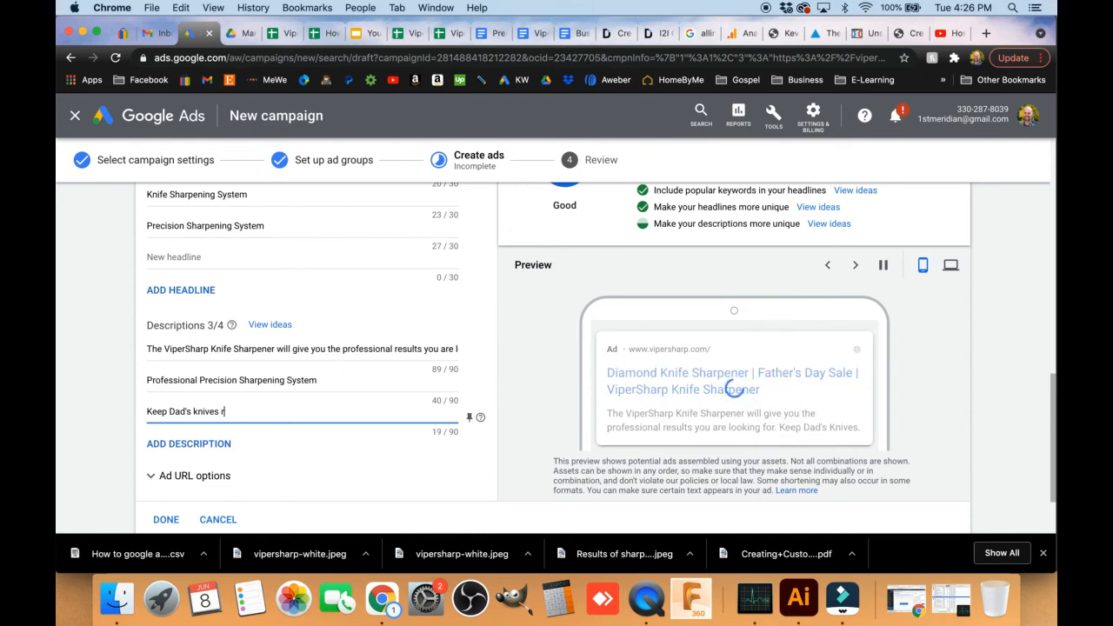
{"action": "type", "text": "a"}
{"action": "type", "text": "zor sharp."}
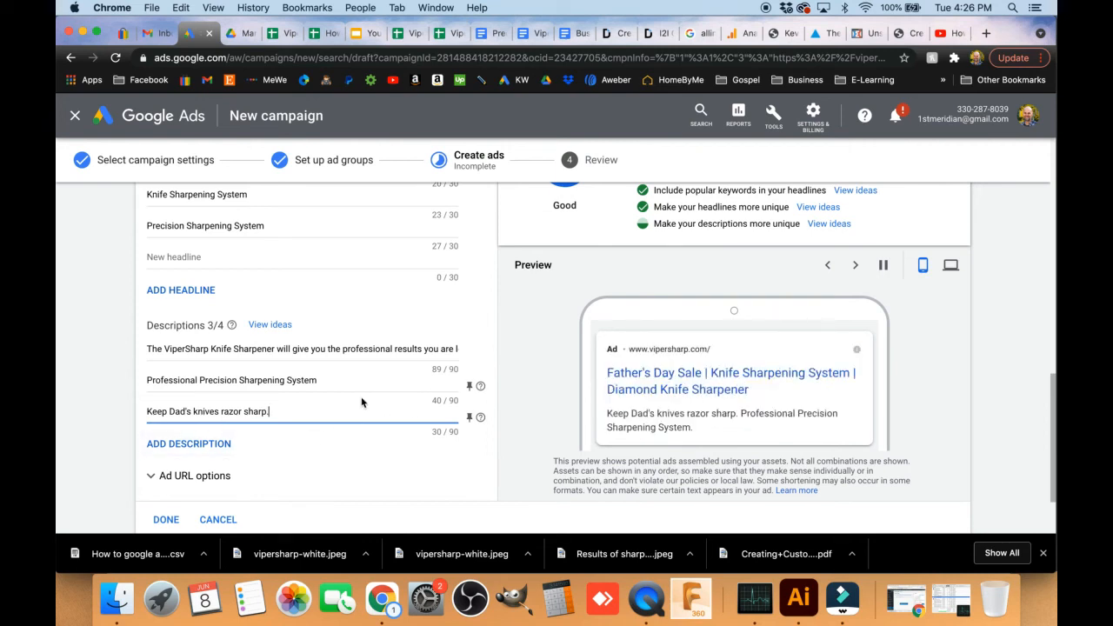
Add "Free Shipping to the United States." as the ad's fourth description.
{"action": "scroll", "coordinate": [361, 397], "scroll_direction": "down", "scroll_amount": 5}
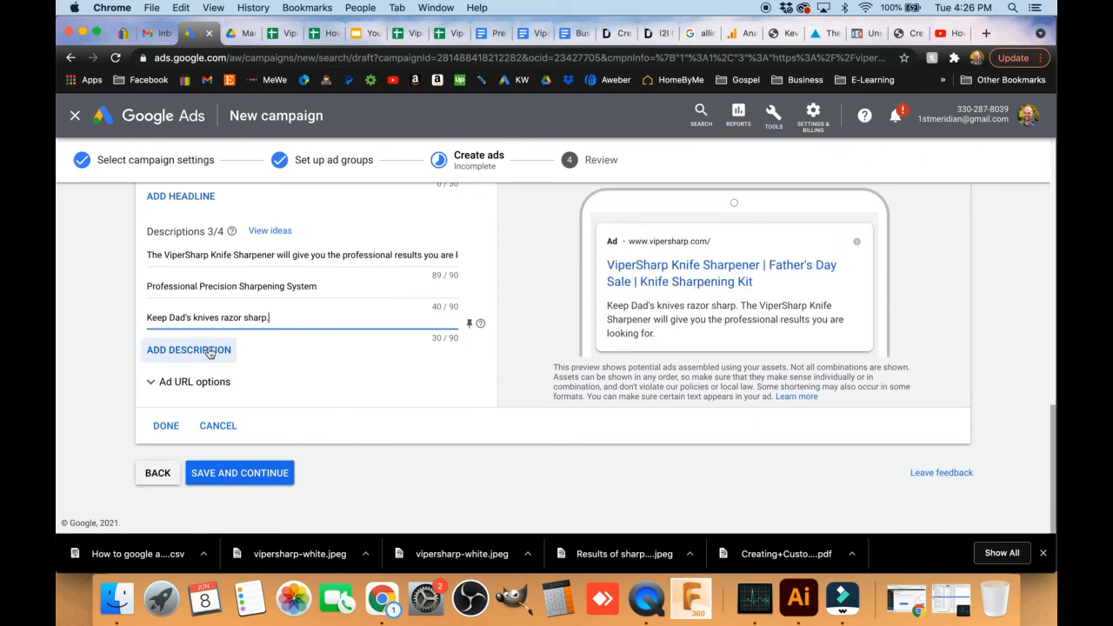
{"action": "left_click", "coordinate": [209, 351]}
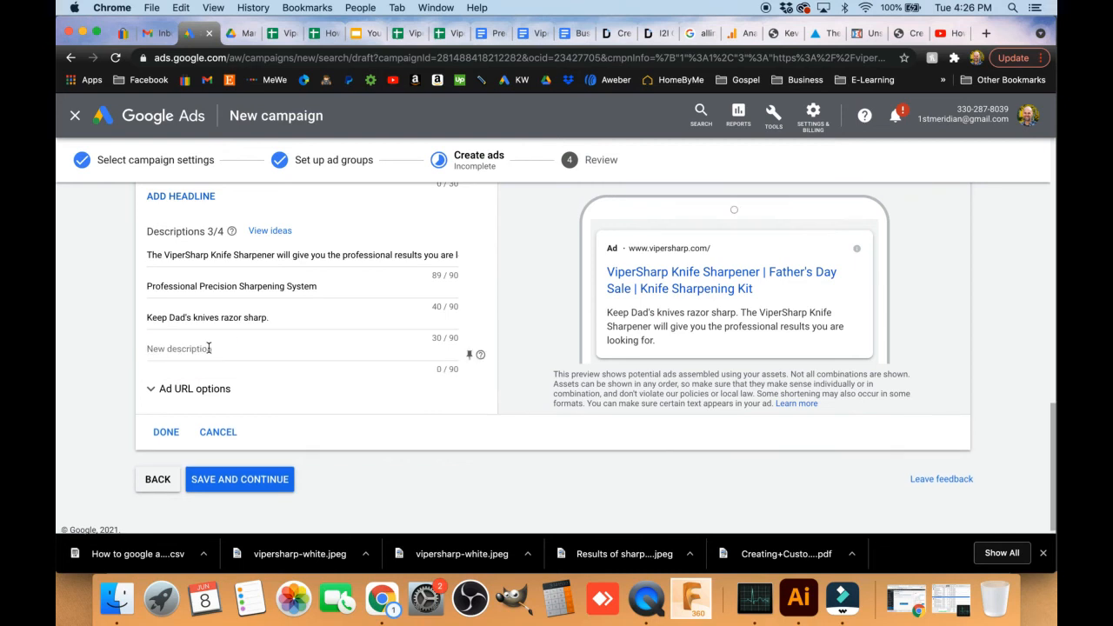
{"action": "type", "text": "F"}
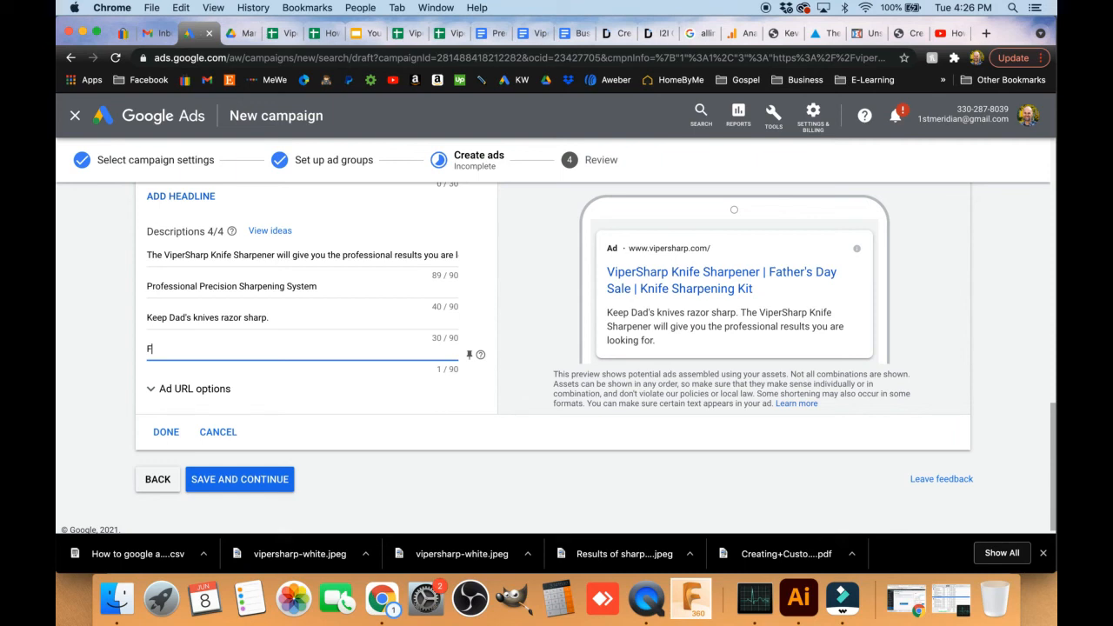
{"action": "type", "text": "ree Shipping to the United States."}
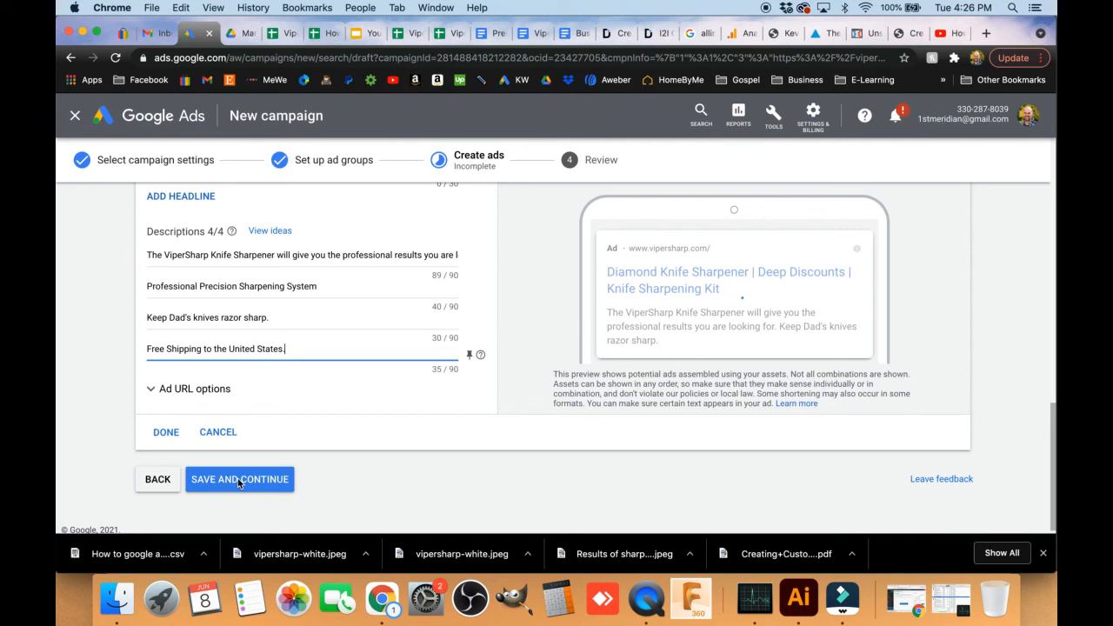
Save the finished responsive search ad and publish the Holidays campaign.
{"action": "left_click", "coordinate": [237, 478]}
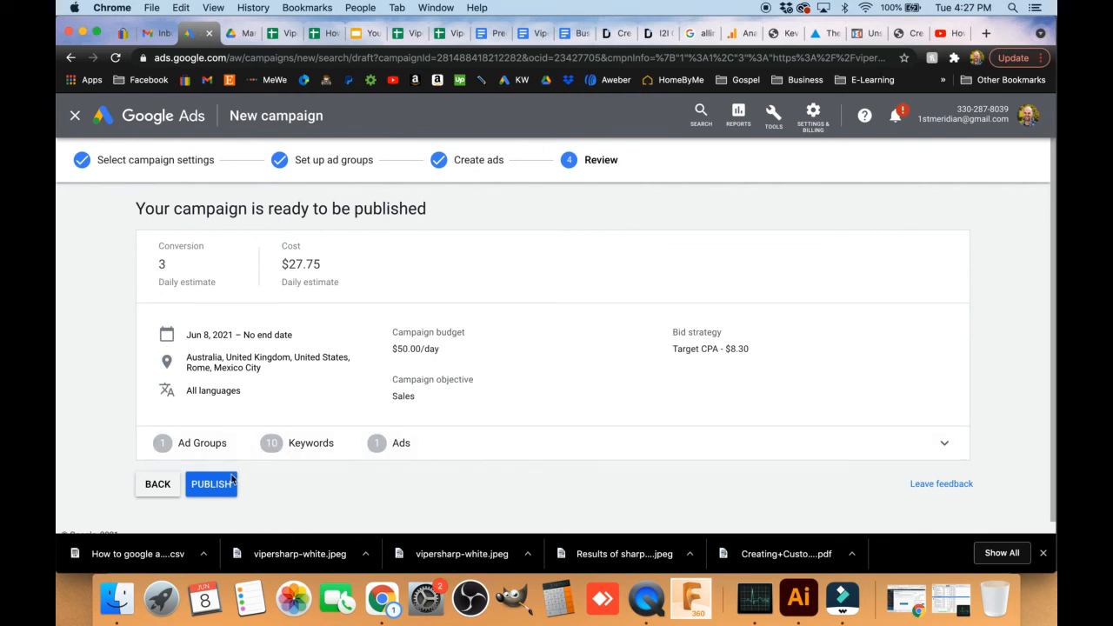
{"action": "left_click", "coordinate": [219, 489]}
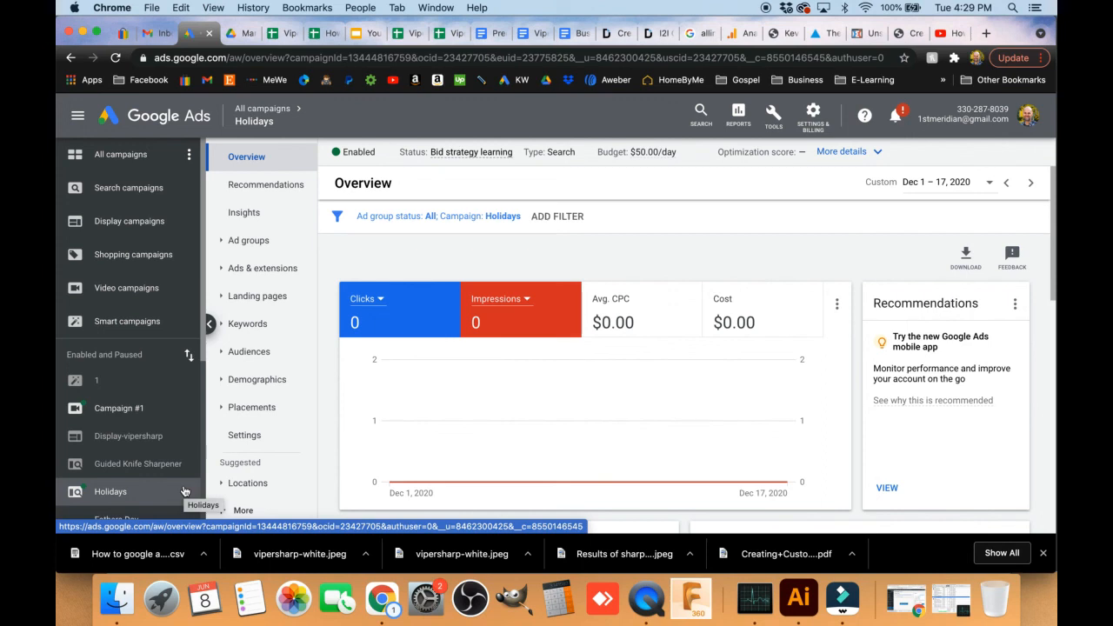
Open the Fathers Day ad group under the Holidays campaign and review the keywords and ad in its overview.
{"action": "scroll", "coordinate": [154, 424], "scroll_direction": "down", "scroll_amount": 2}
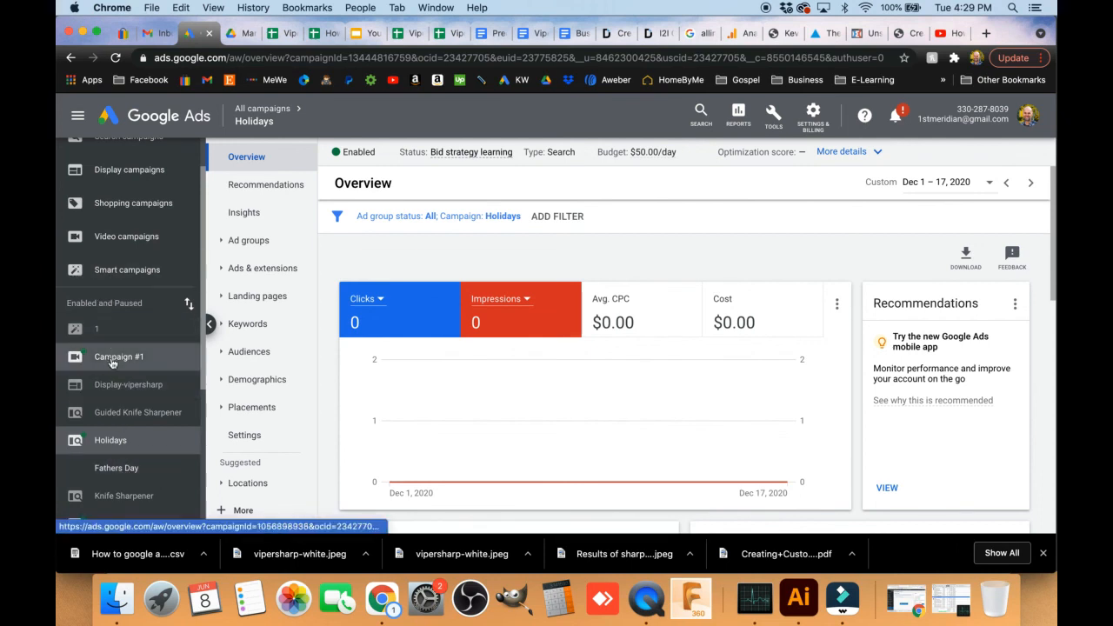
{"action": "left_click", "coordinate": [120, 470]}
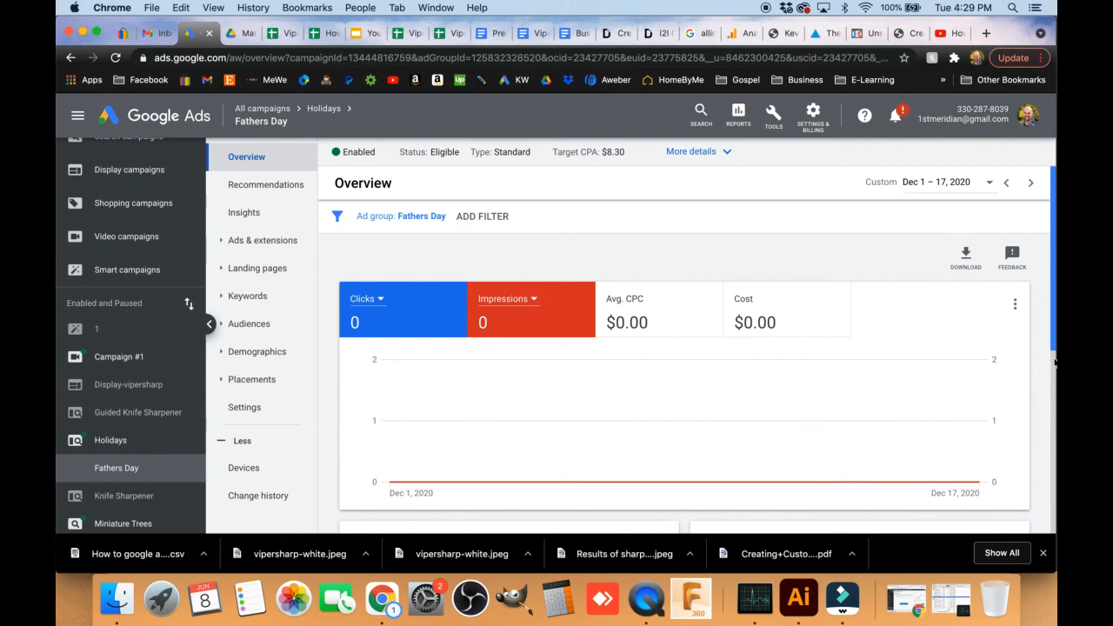
{"action": "scroll", "coordinate": [1053, 366], "scroll_direction": "down", "scroll_amount": 3}
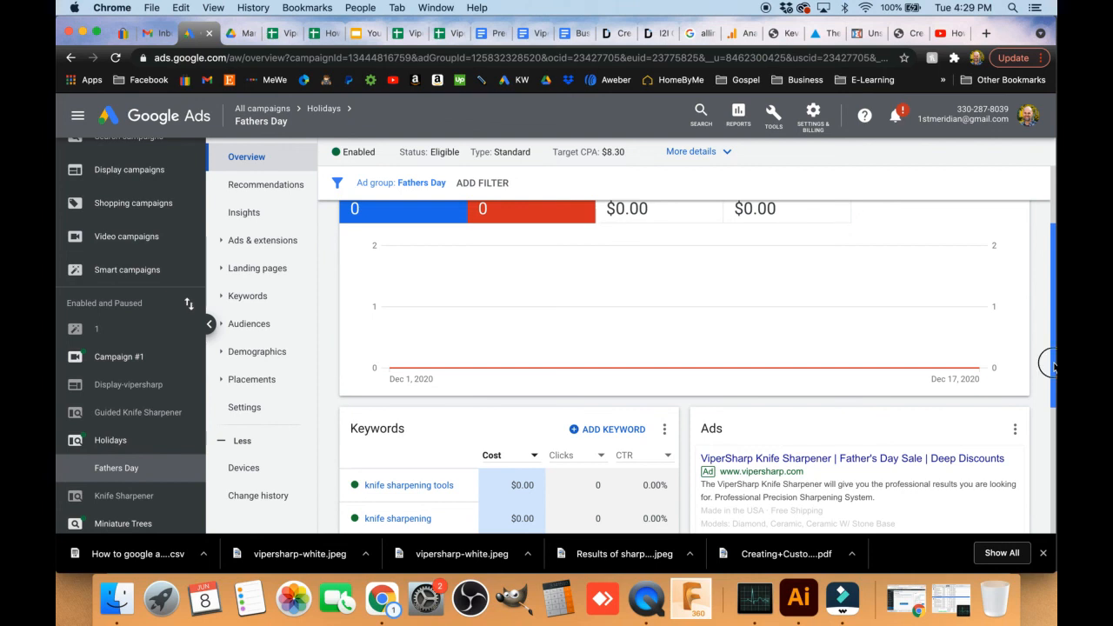
{"action": "scroll", "coordinate": [1053, 389], "scroll_direction": "down", "scroll_amount": 2}
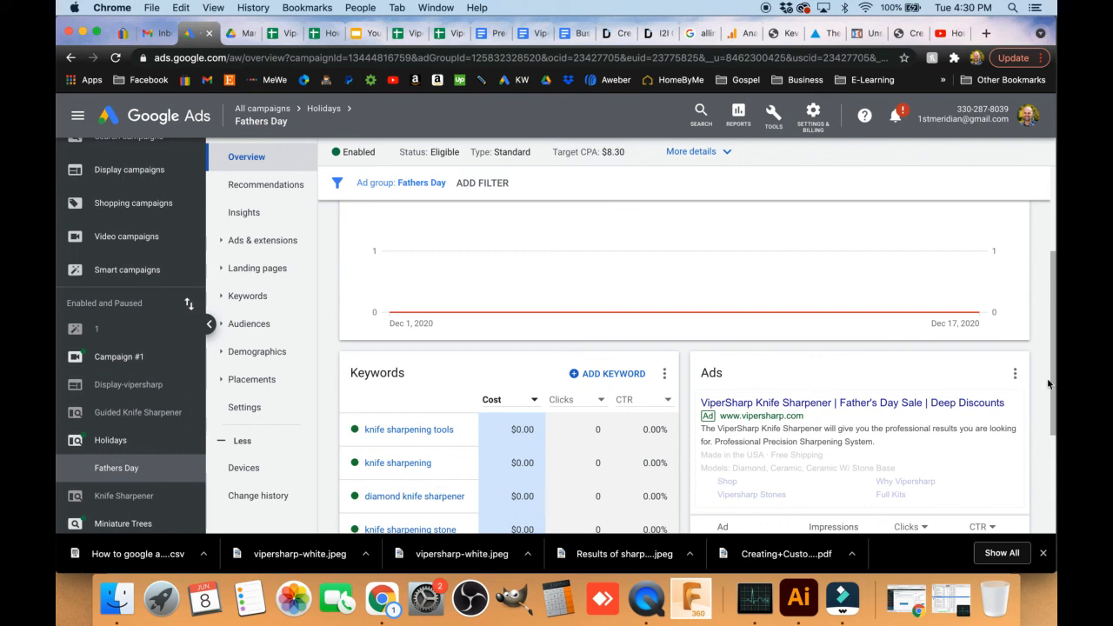
{"action": "left_click_drag", "start_coordinate": [1053, 362], "coordinate": [1052, 362]}
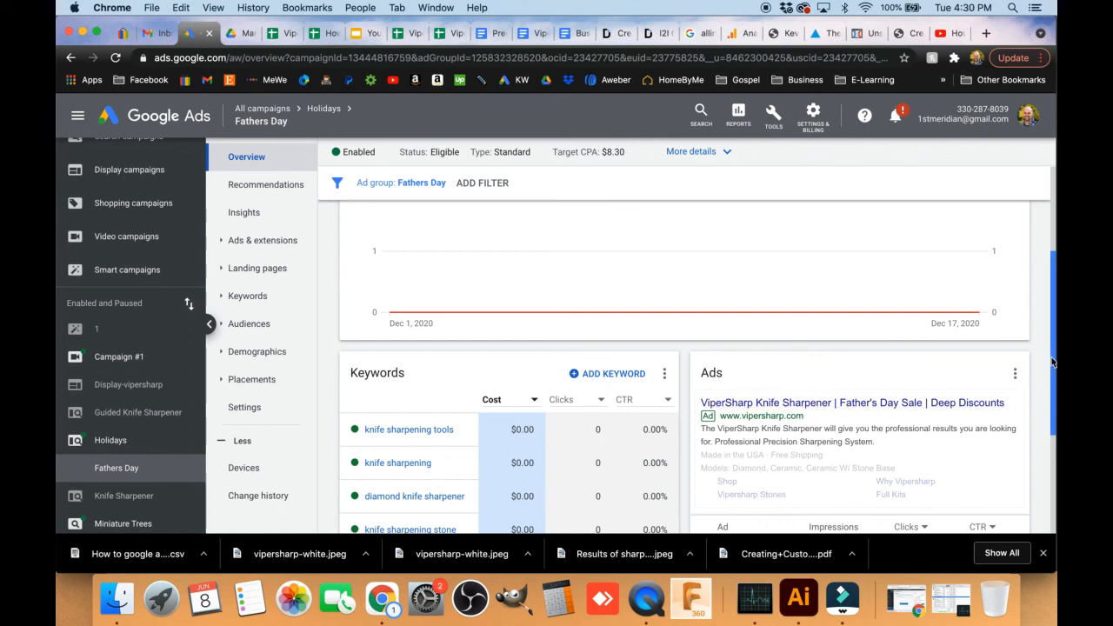